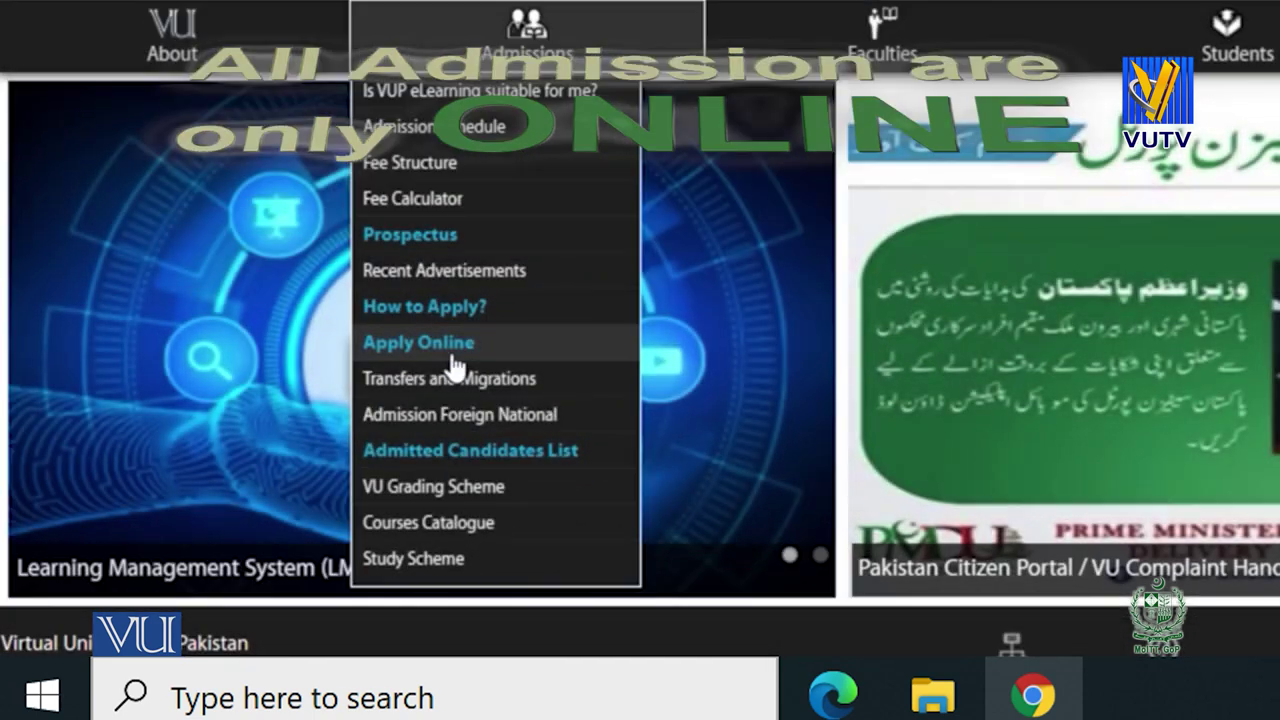
# Go to the Apply Online page and scroll to the Existing User and New Registration boxes.
pyautogui.click(452, 365)
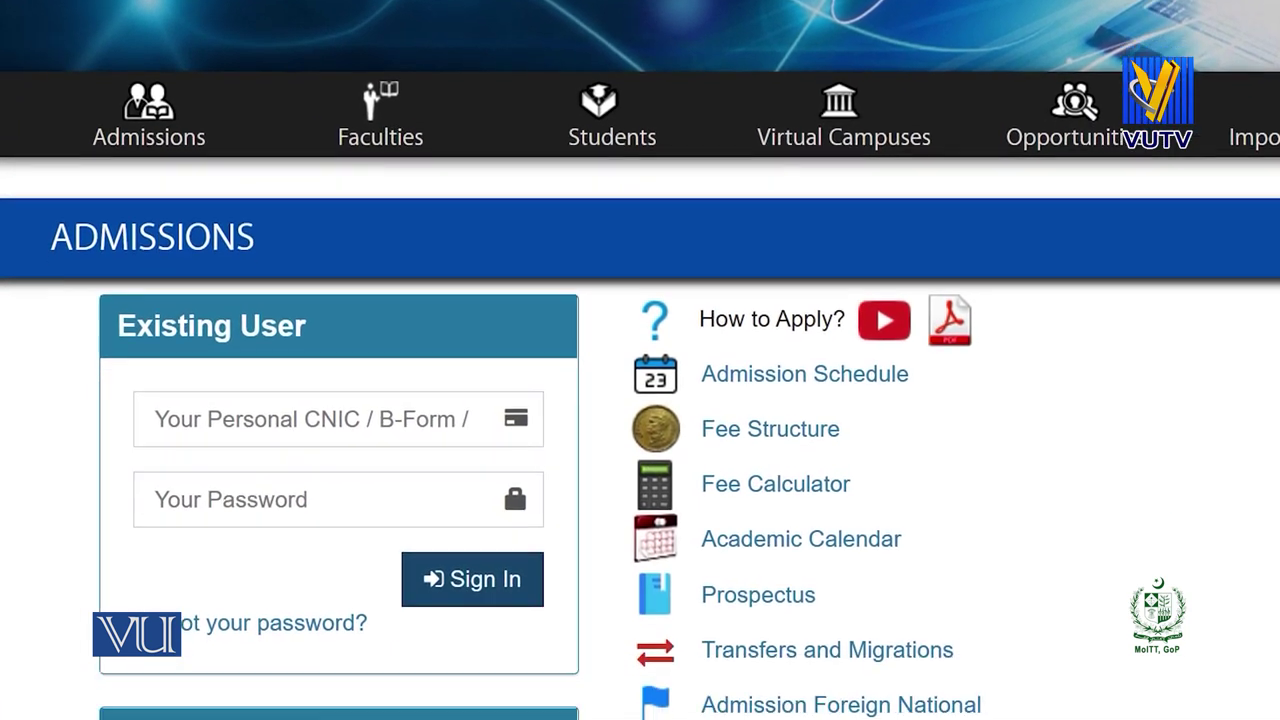
pyautogui.scroll(-3, 640, 400)
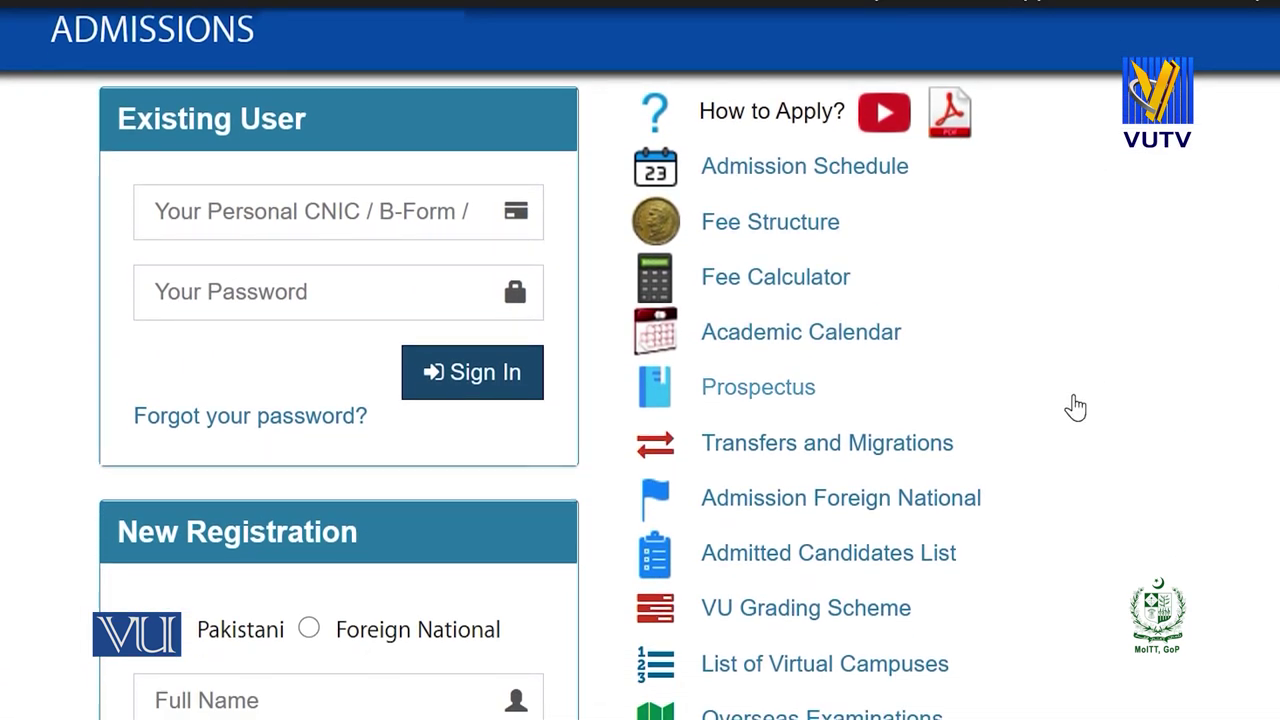
pyautogui.scroll(-1, 640, 360)
pyautogui.scroll(-2, 580, 364)
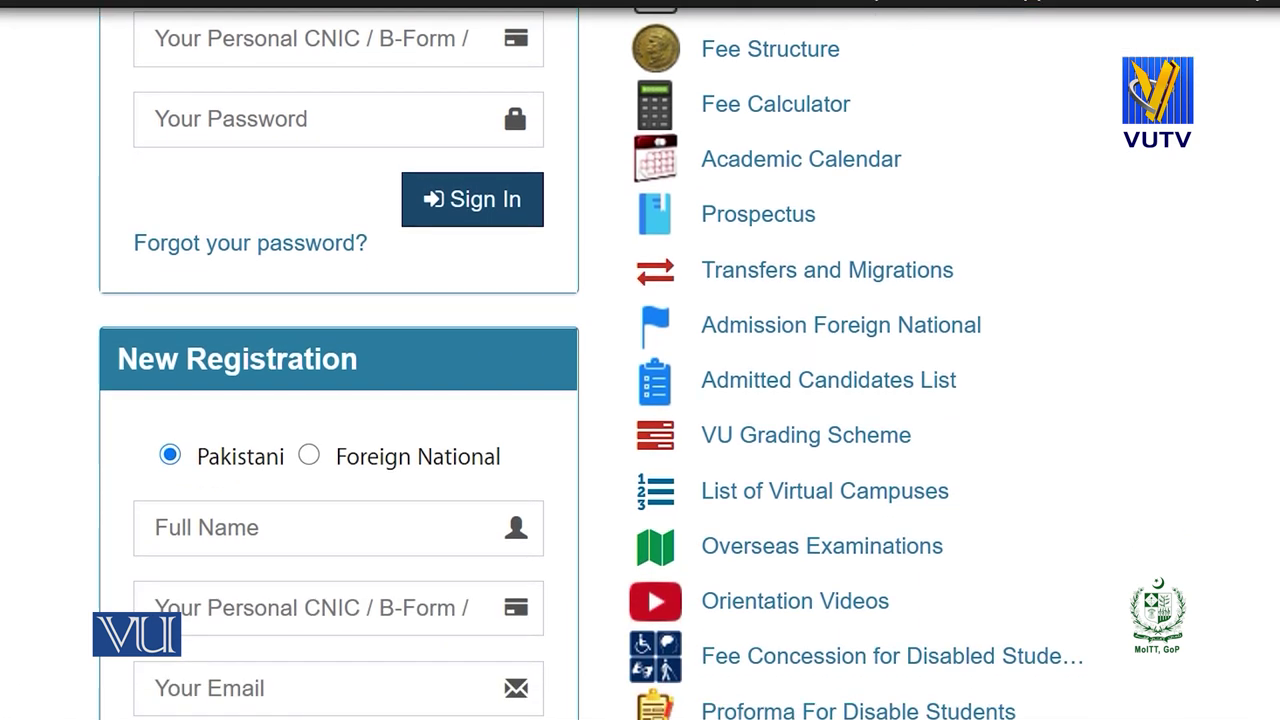
pyautogui.scroll(3, 640, 360)
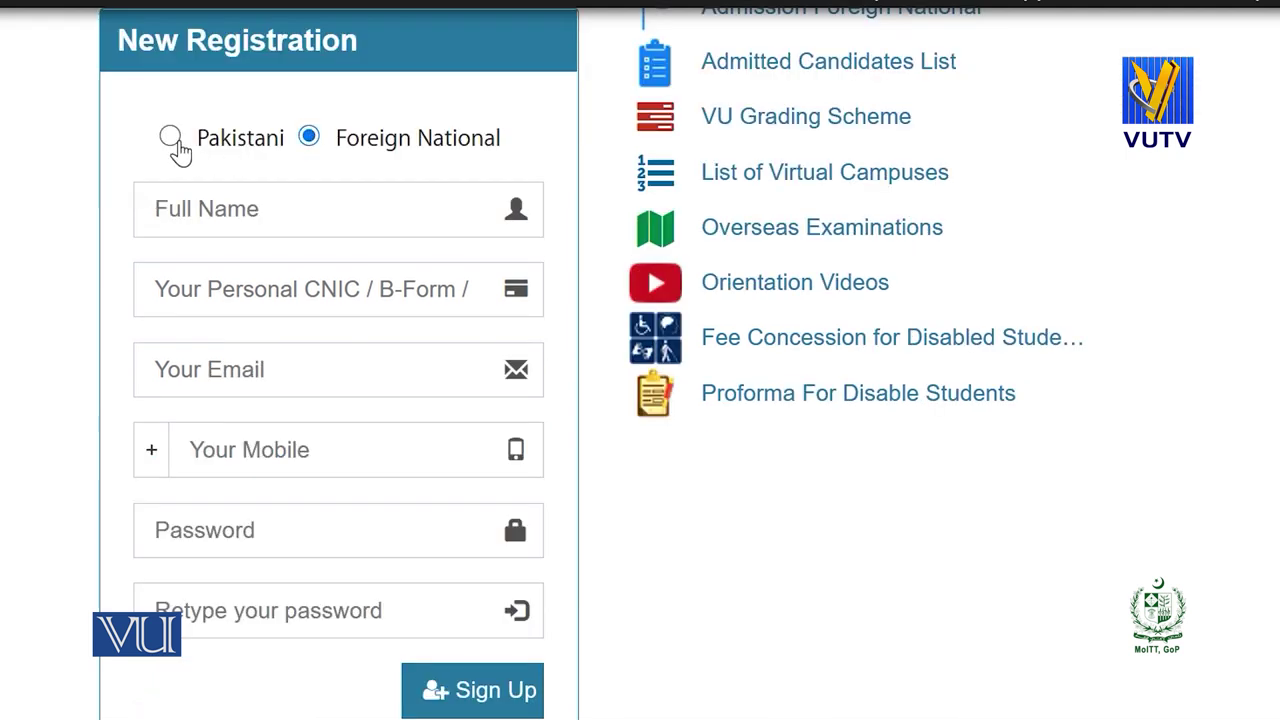
# Choose Pakistani nationality and enter the applicant's full name and CNIC number.
pyautogui.click(170, 140)
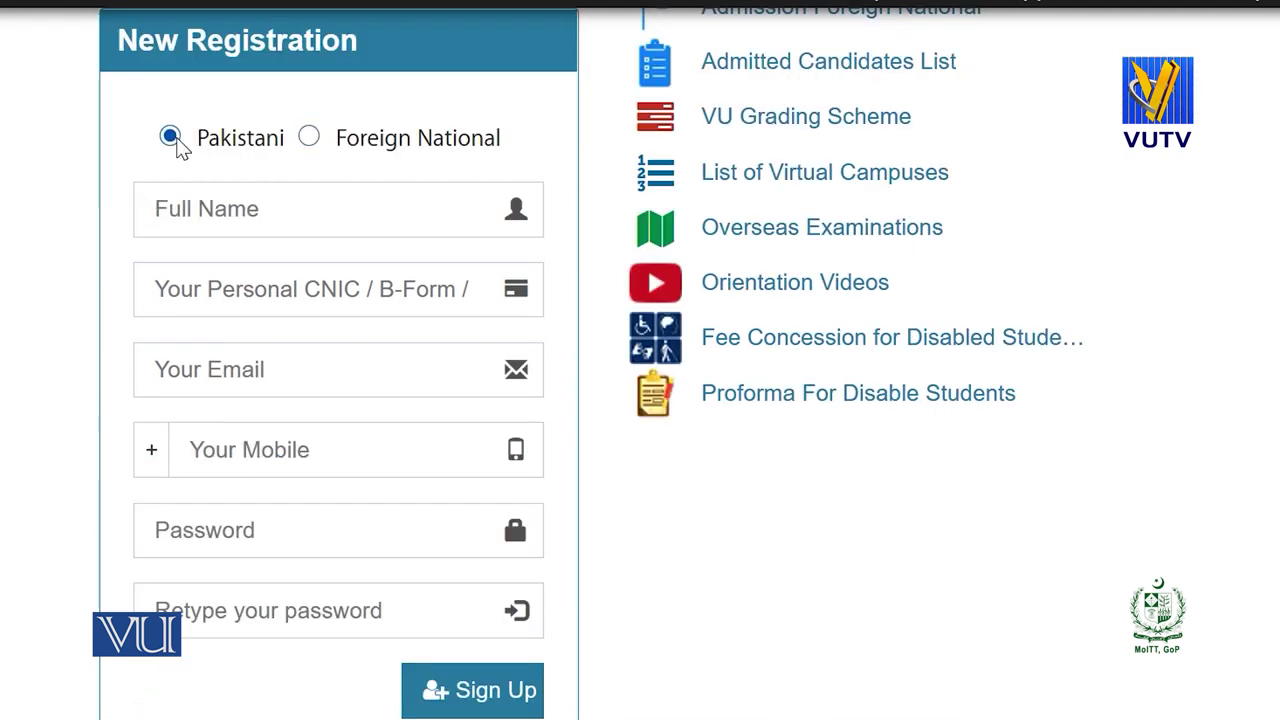
pyautogui.click(235, 216)
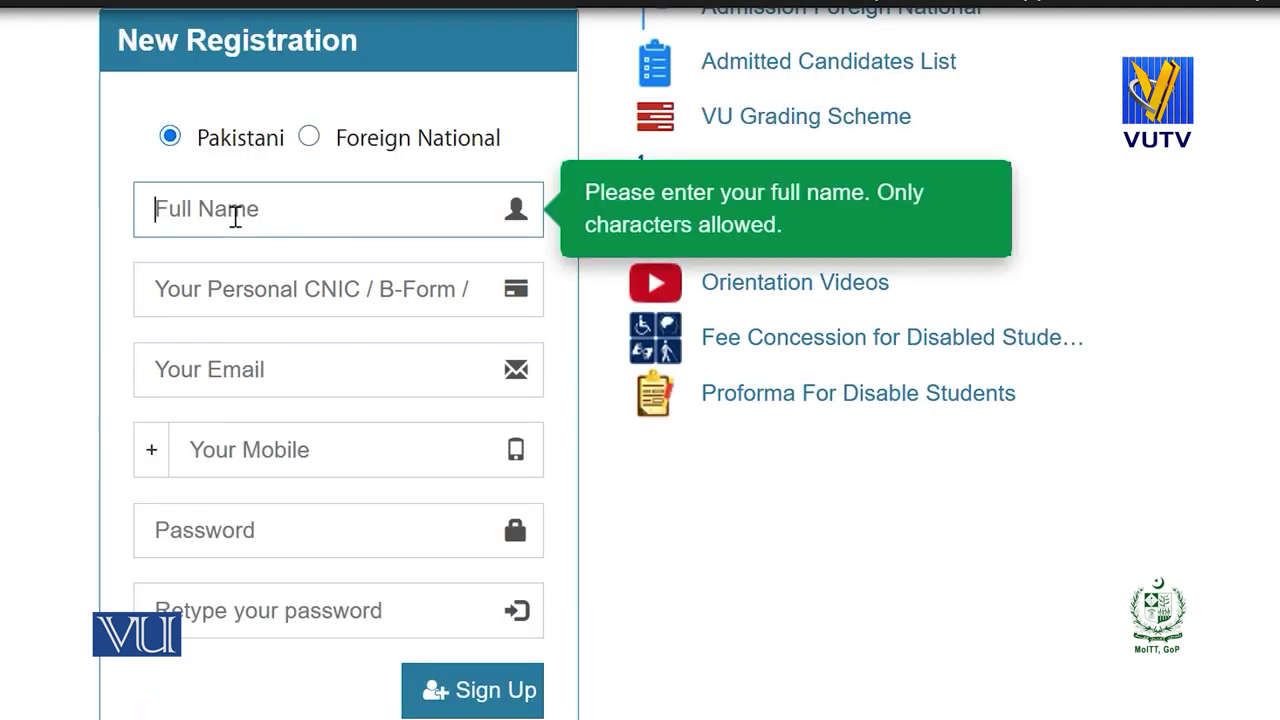
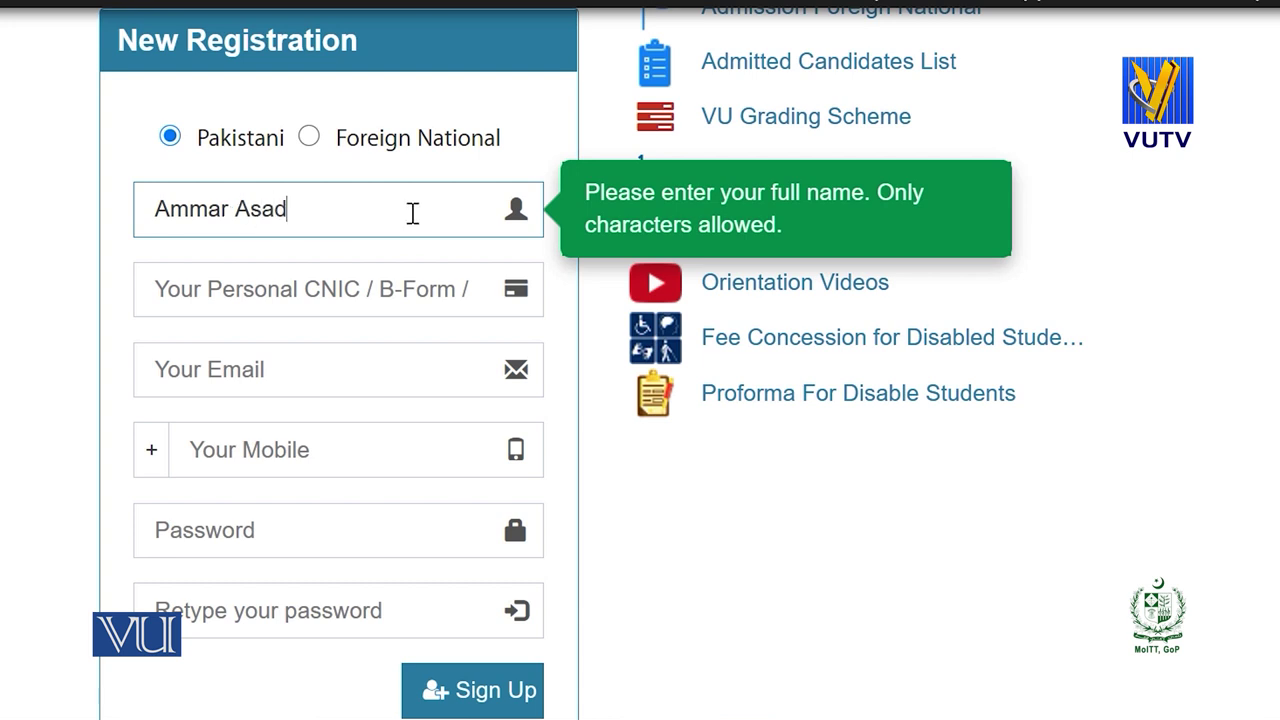
pyautogui.click(322, 296)
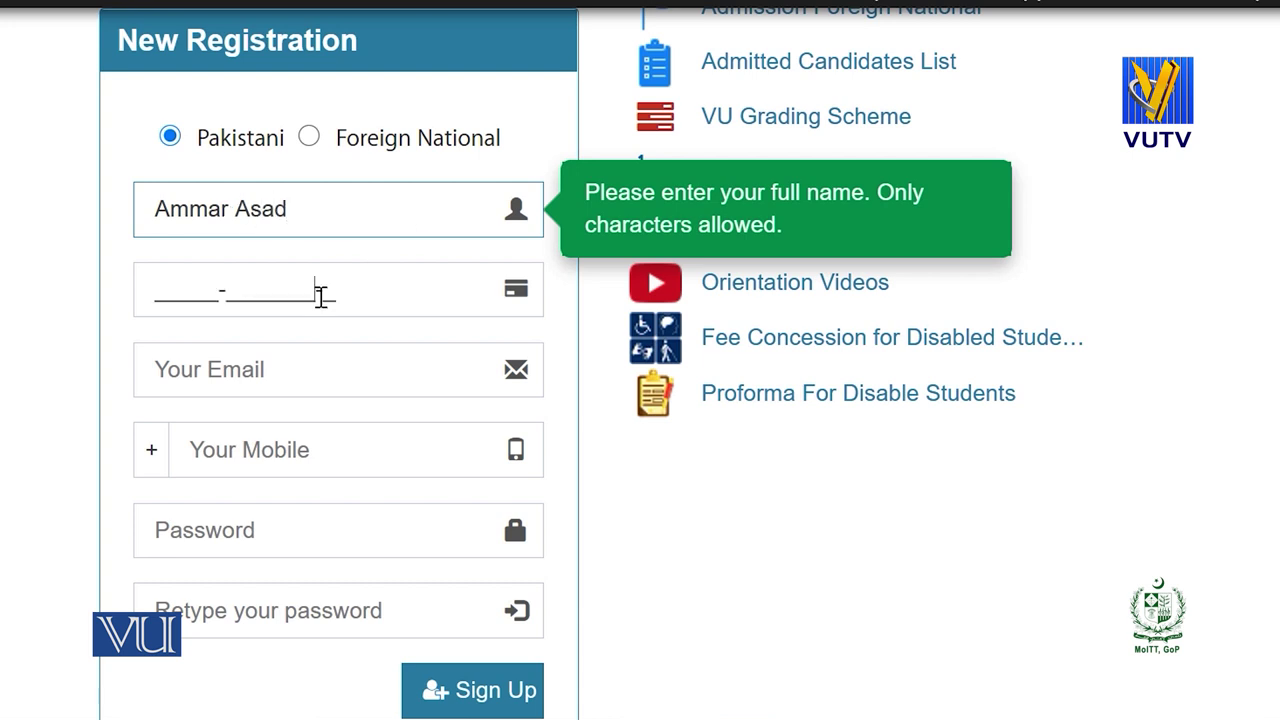
pyautogui.write('2222222222222-2')
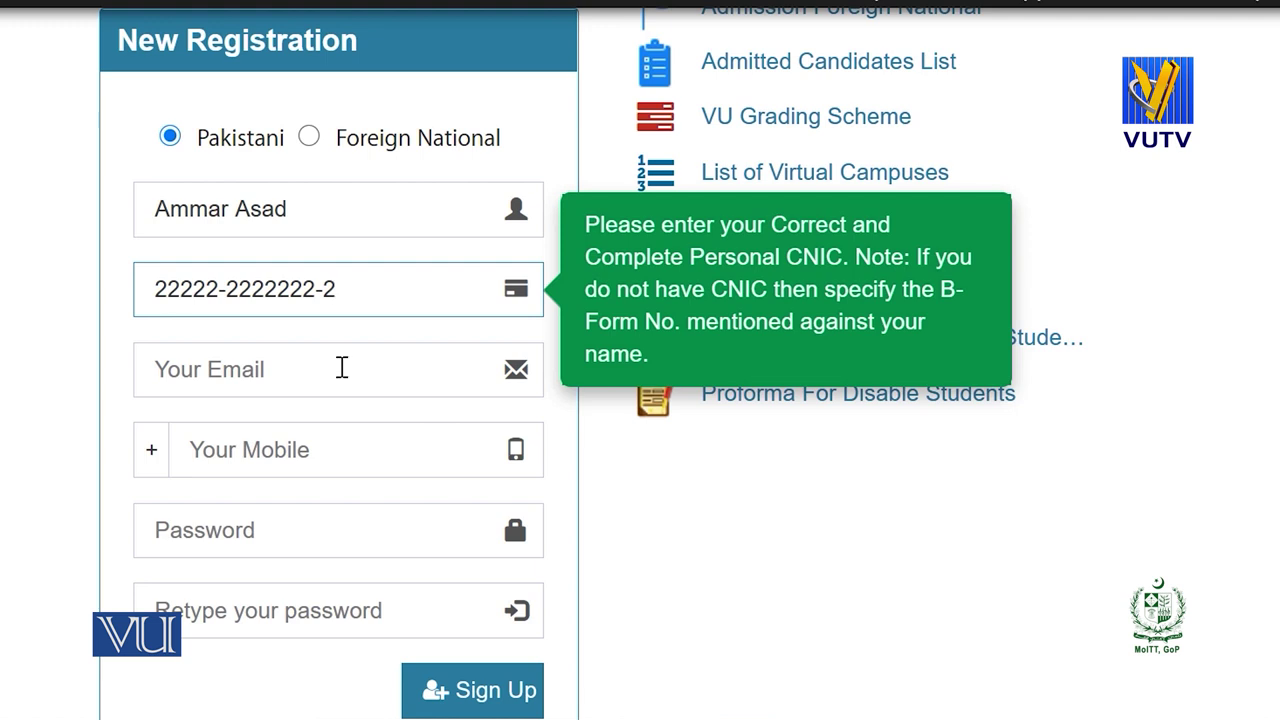
# Start entering the personal email address, then go to the page for creating a new email account.
pyautogui.click(311, 367)
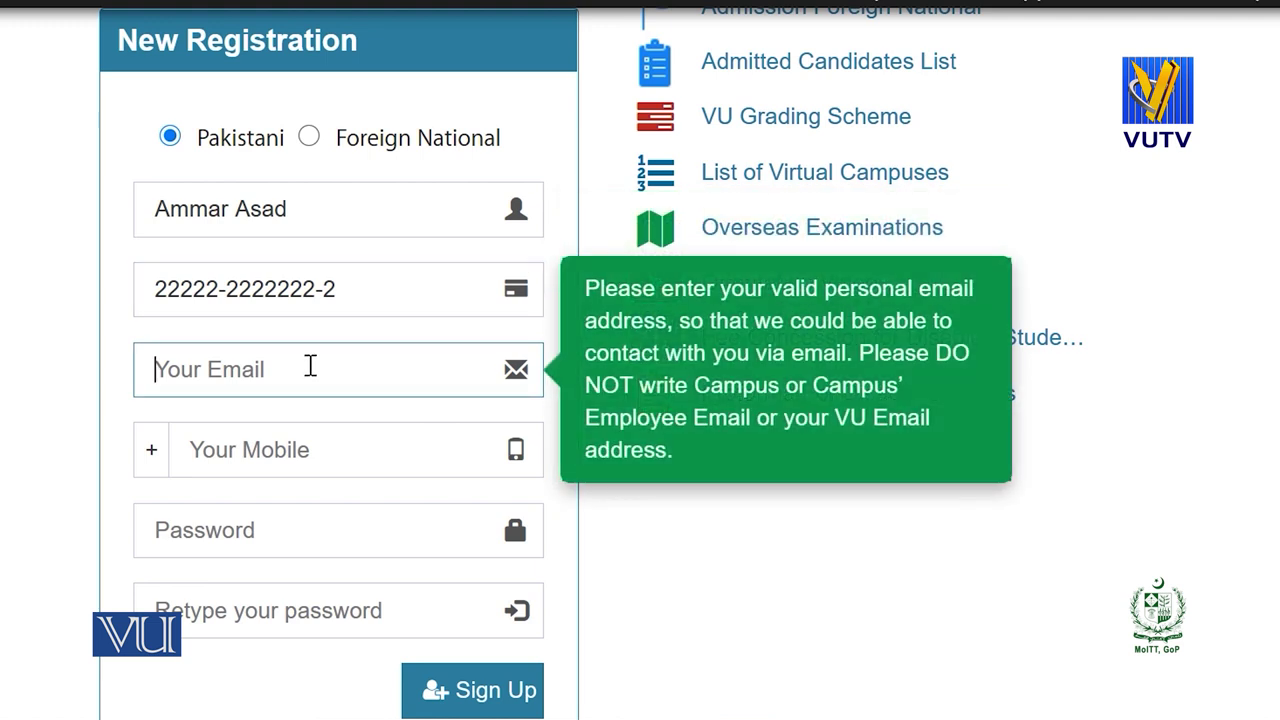
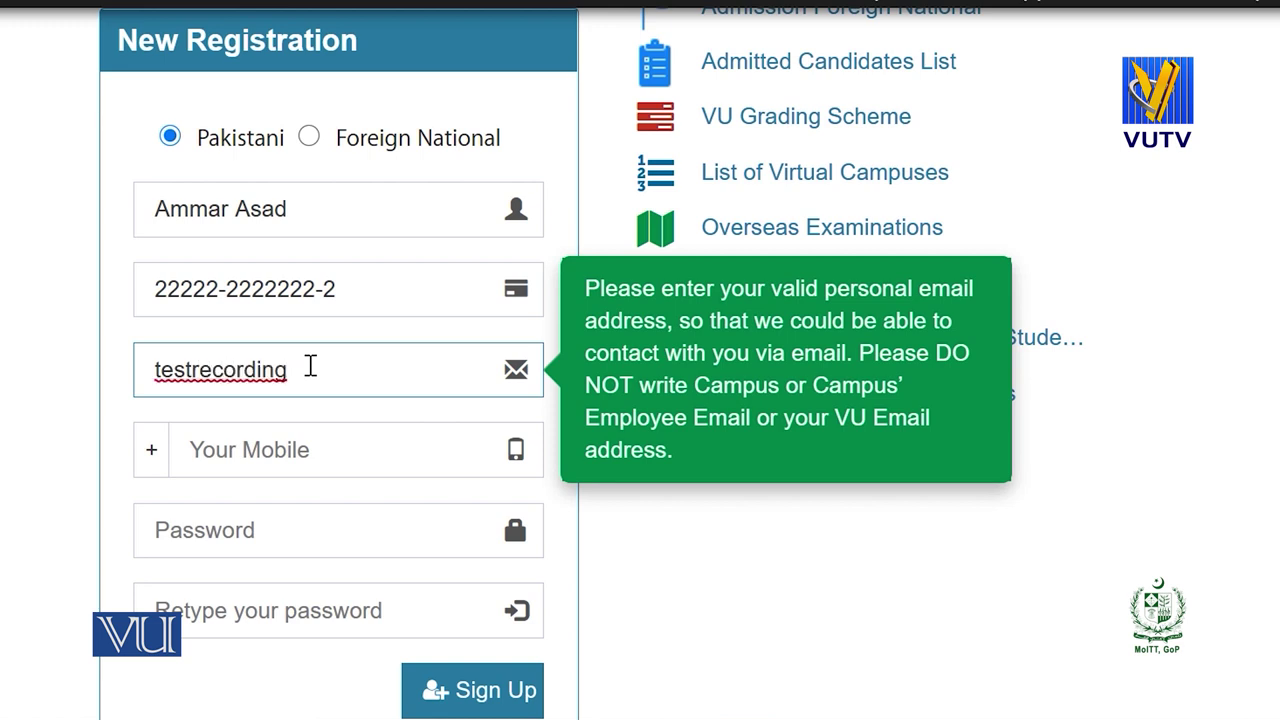
pyautogui.scroll(-3, 527, 417)
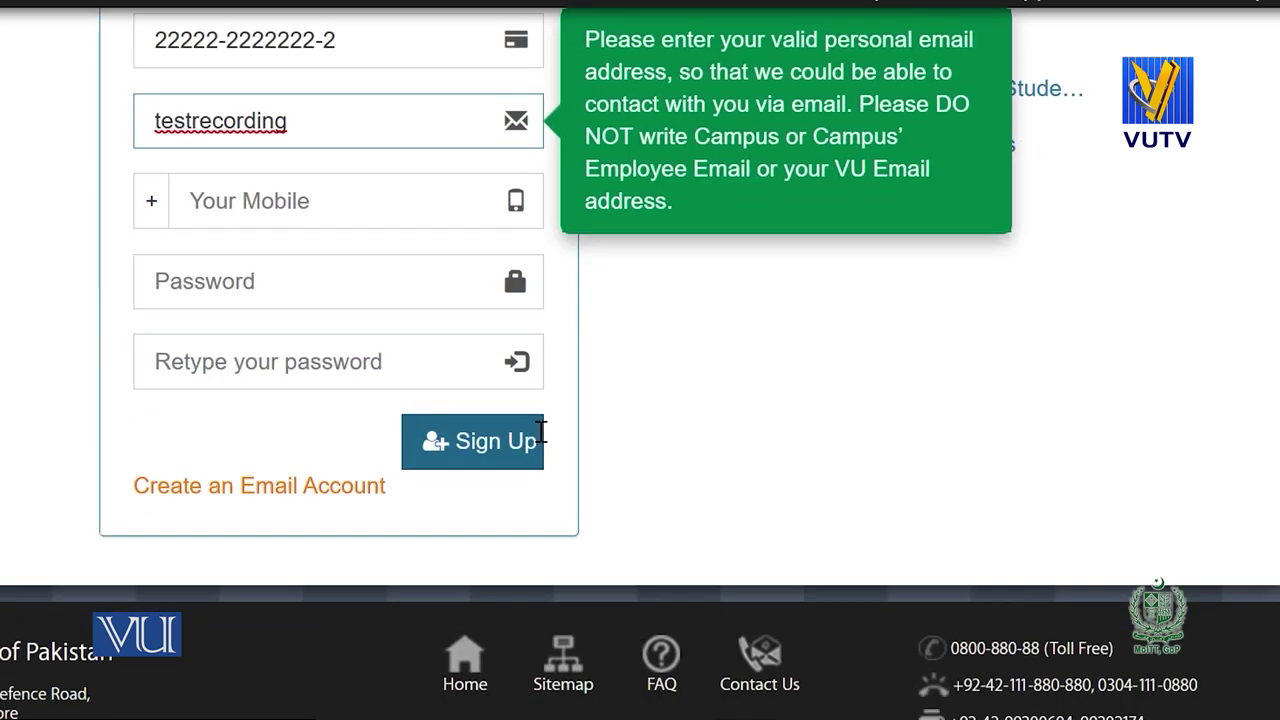
pyautogui.click(290, 490)
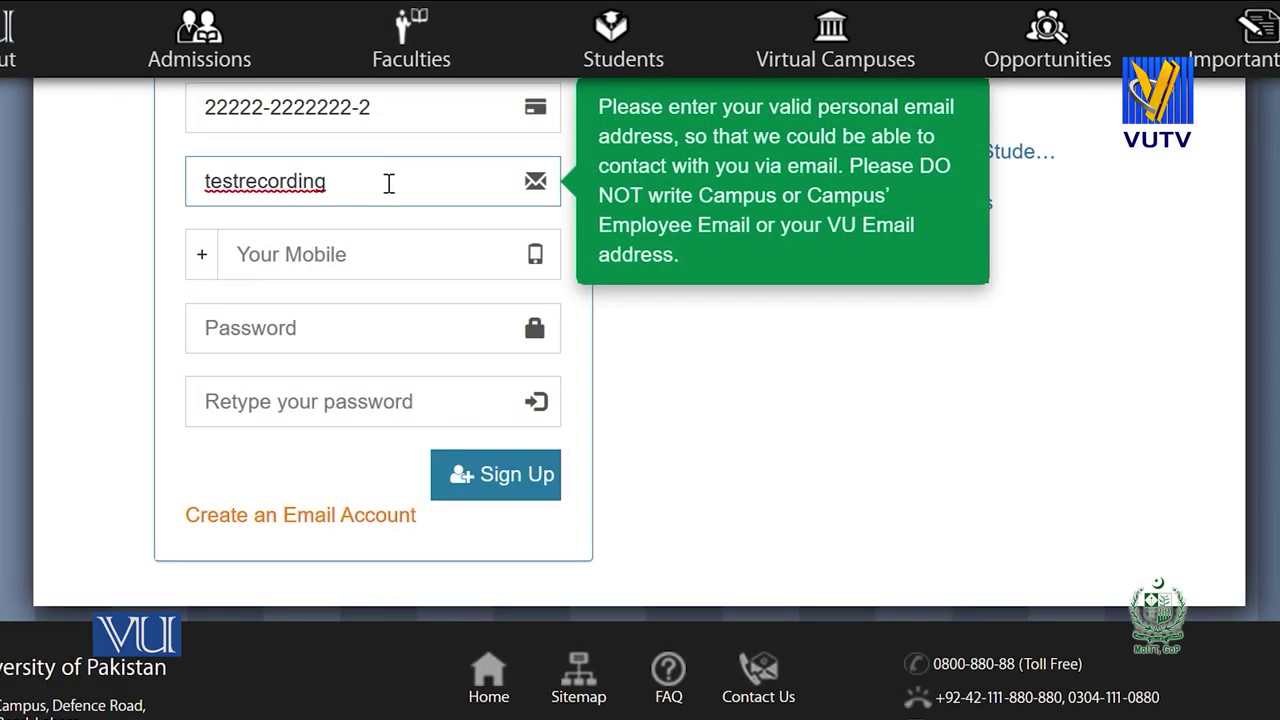
# Finish the email address, enter and confirm the account password, and submit the registration.
pyautogui.write('@gmail.co')
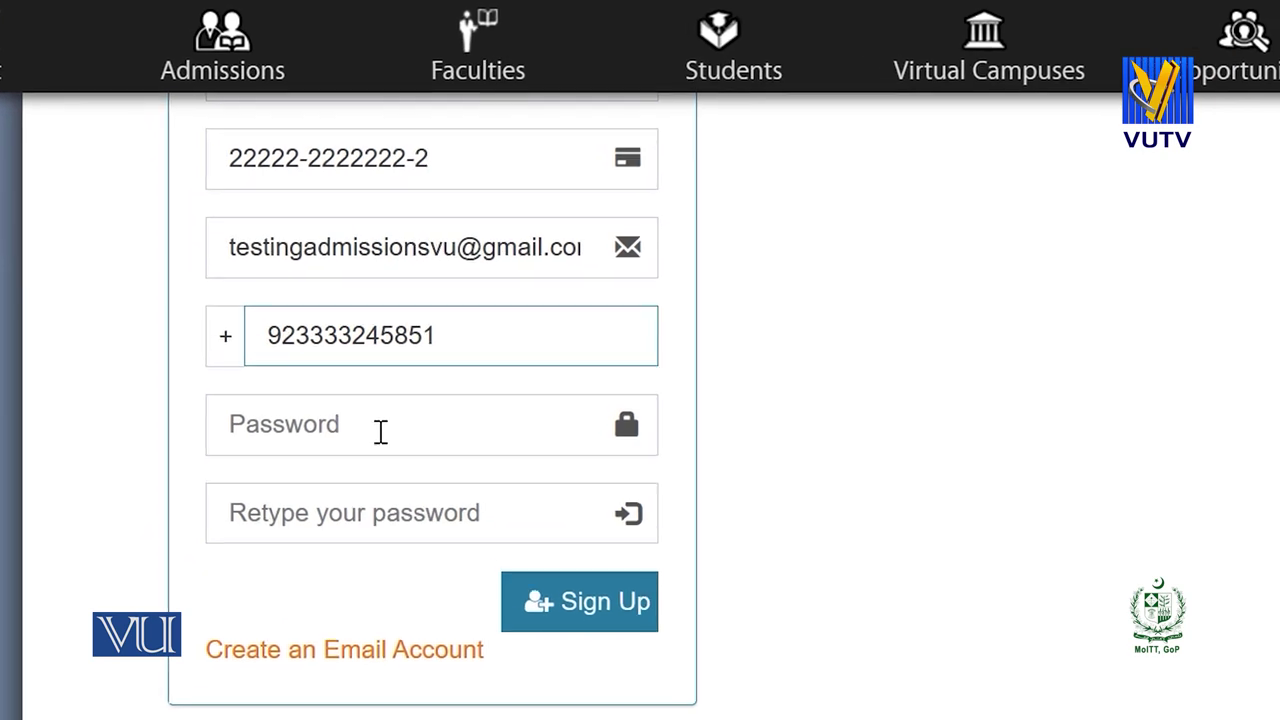
pyautogui.click(423, 431)
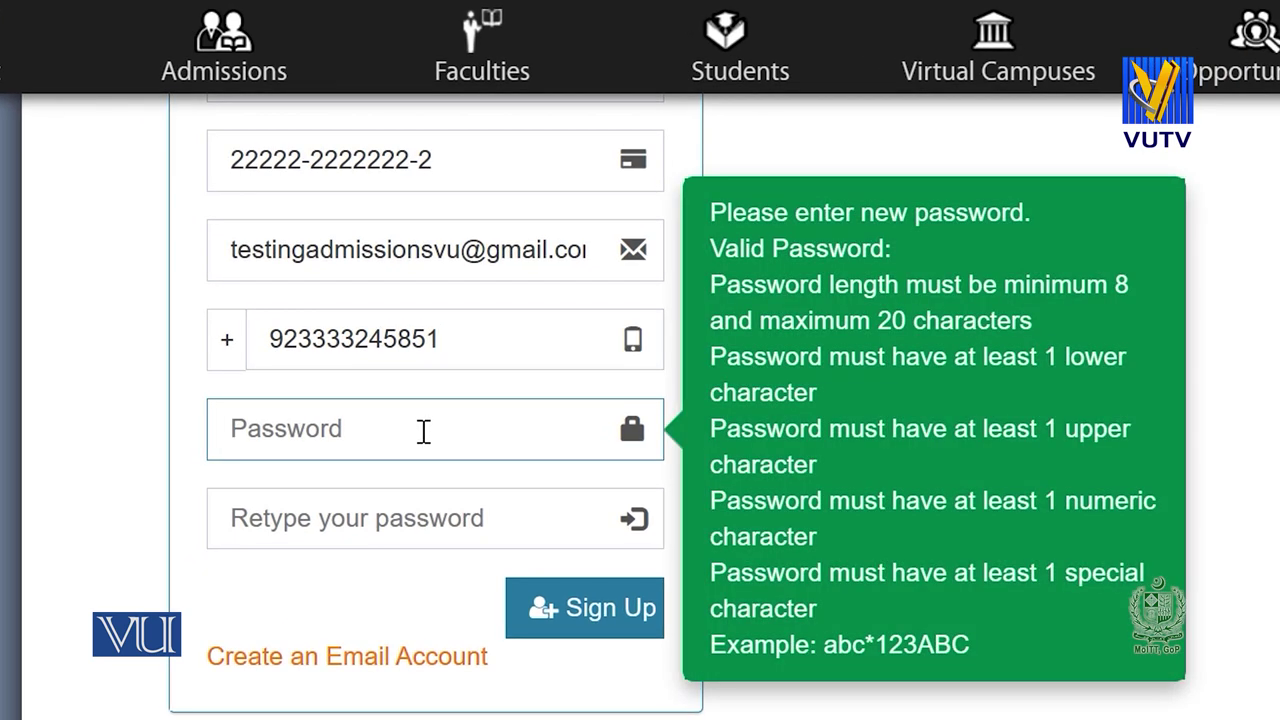
pyautogui.hotkey('ctrl', 'v')
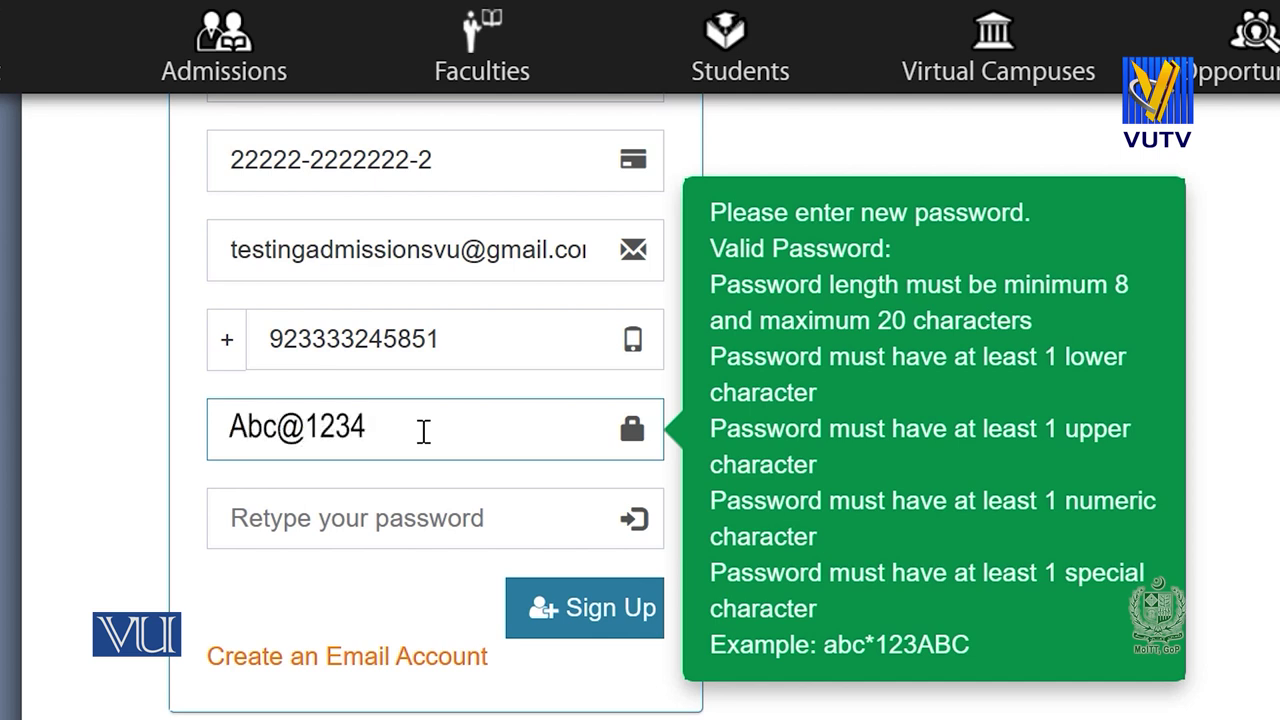
pyautogui.click(380, 522)
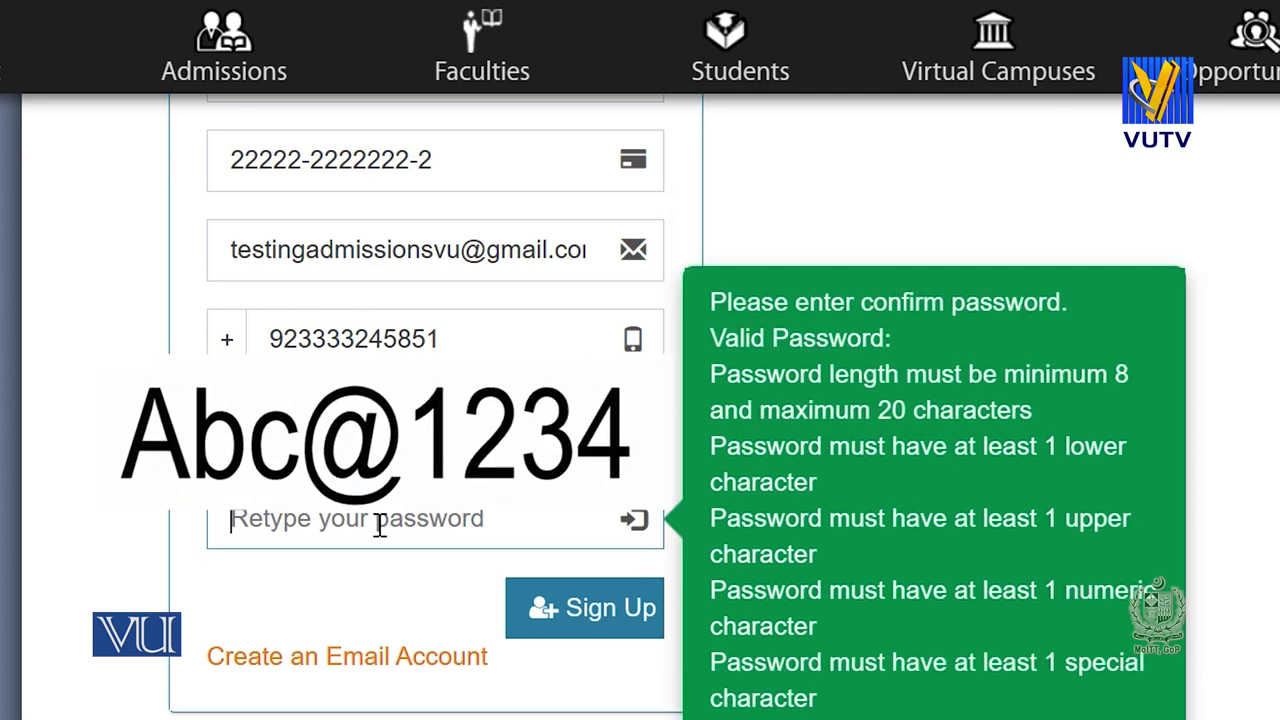
pyautogui.write('Abc@1234')
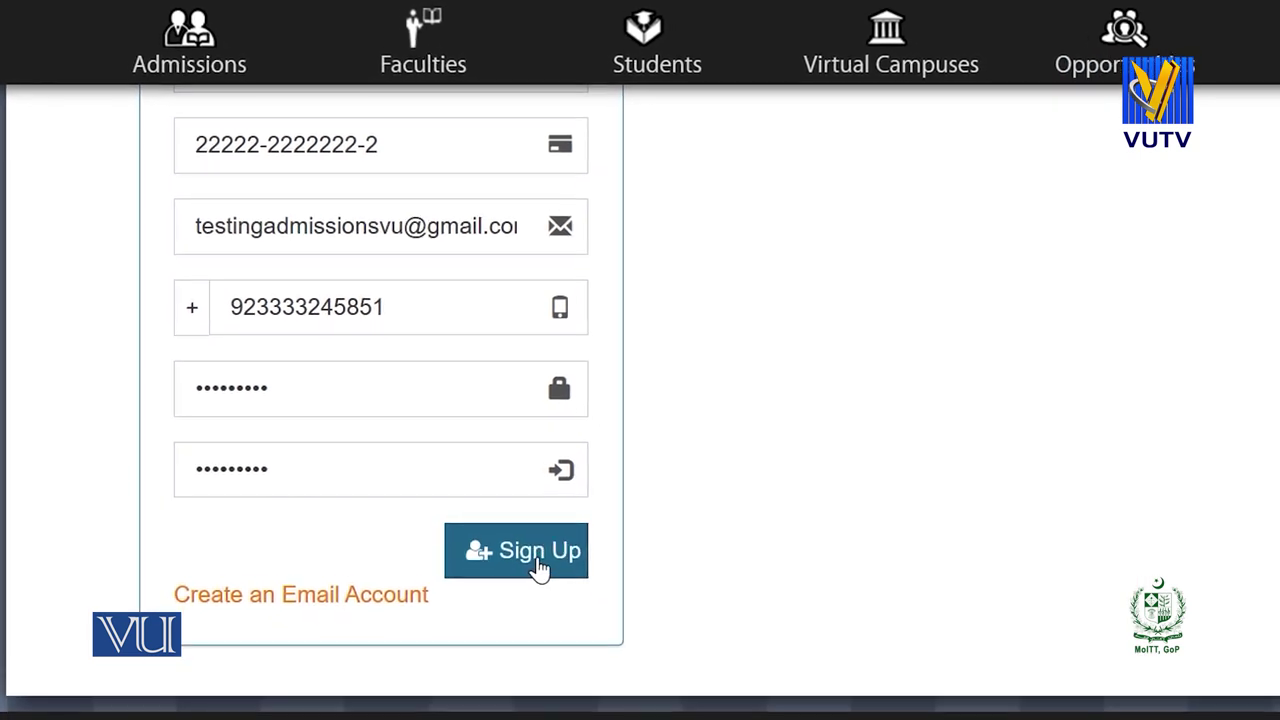
pyautogui.click(540, 568)
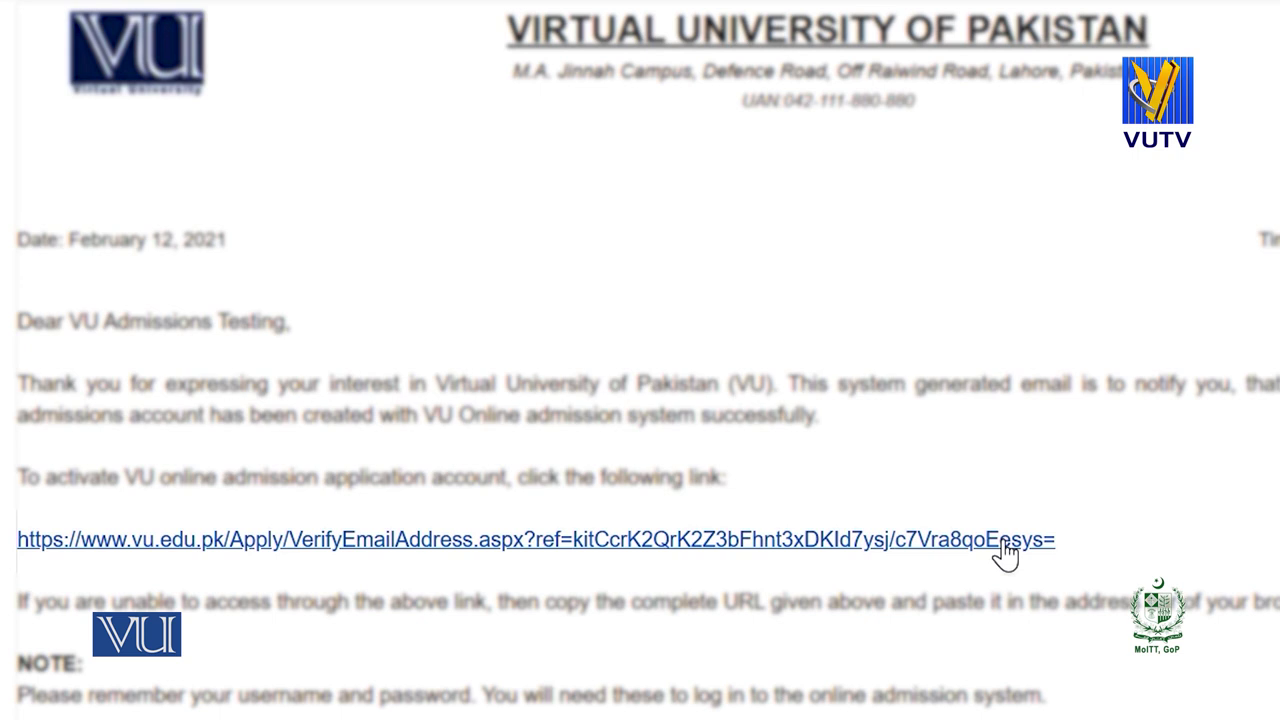
# Follow the VerifyEmailAddress link in the activation email to verify the account.
pyautogui.click(1005, 541)
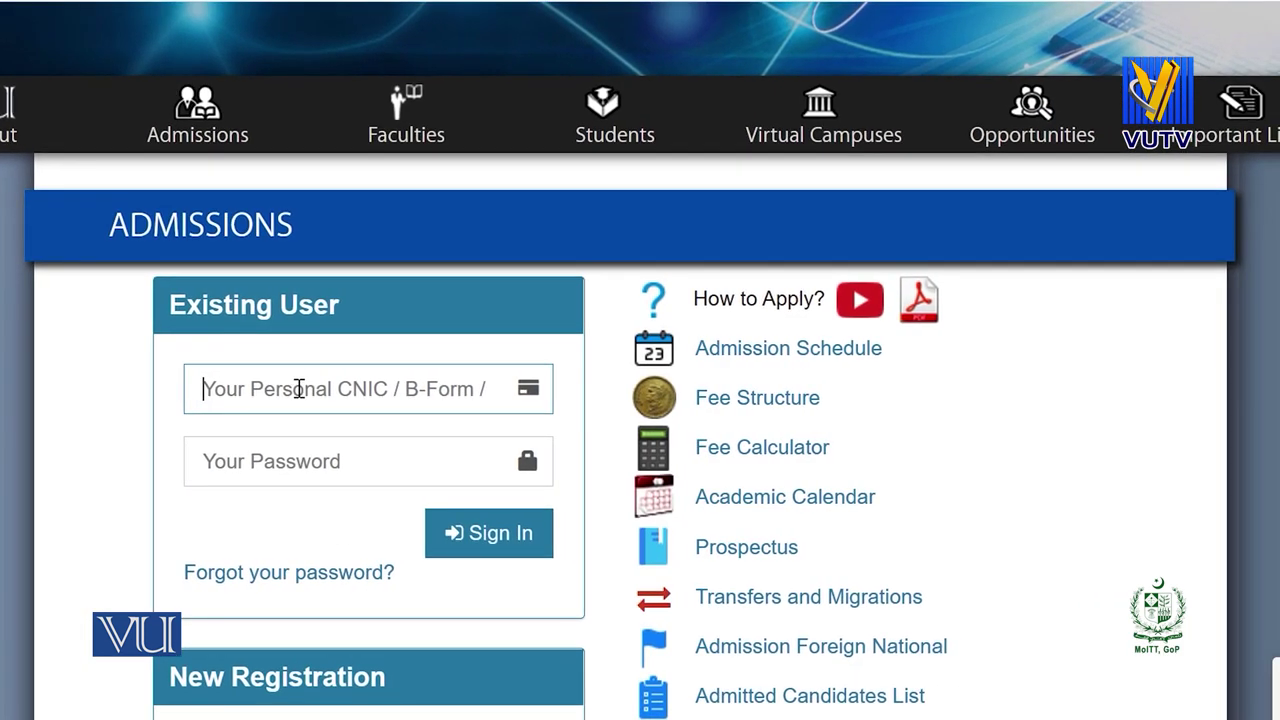
# Sign in under Existing User with the saved CNIC and the account password.
pyautogui.click(298, 388)
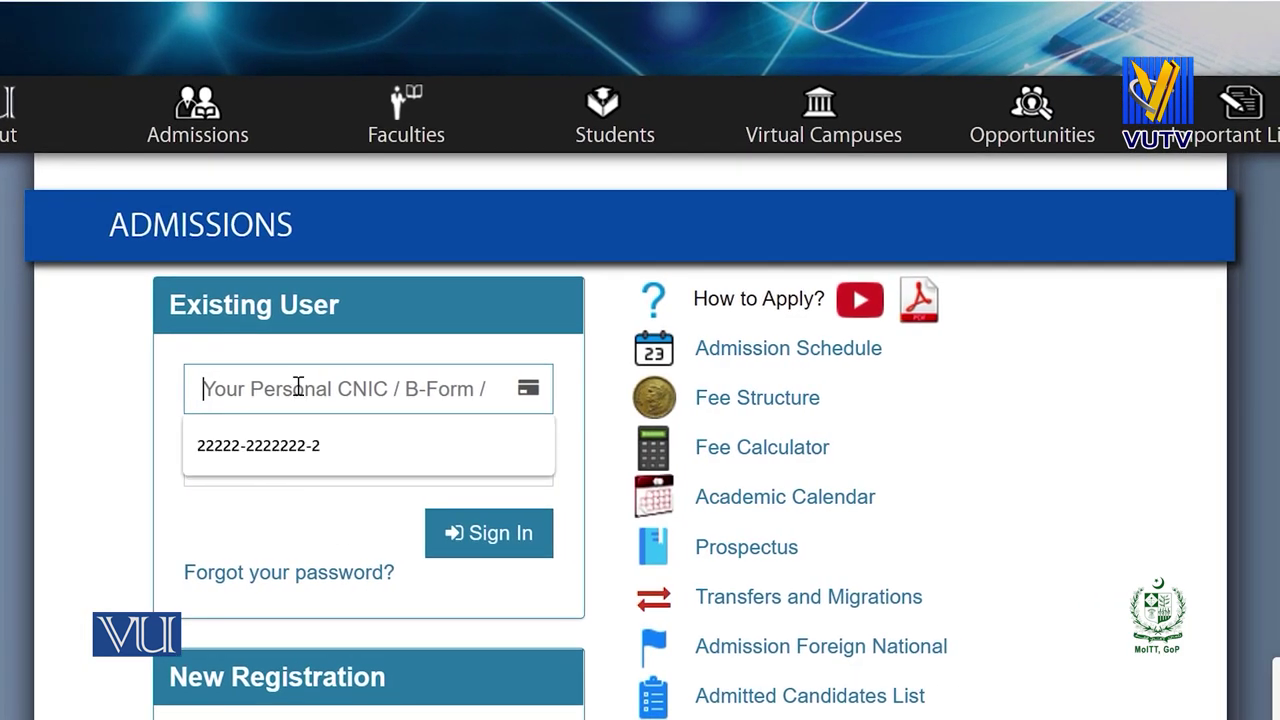
pyautogui.click(274, 456)
pyautogui.click(243, 460)
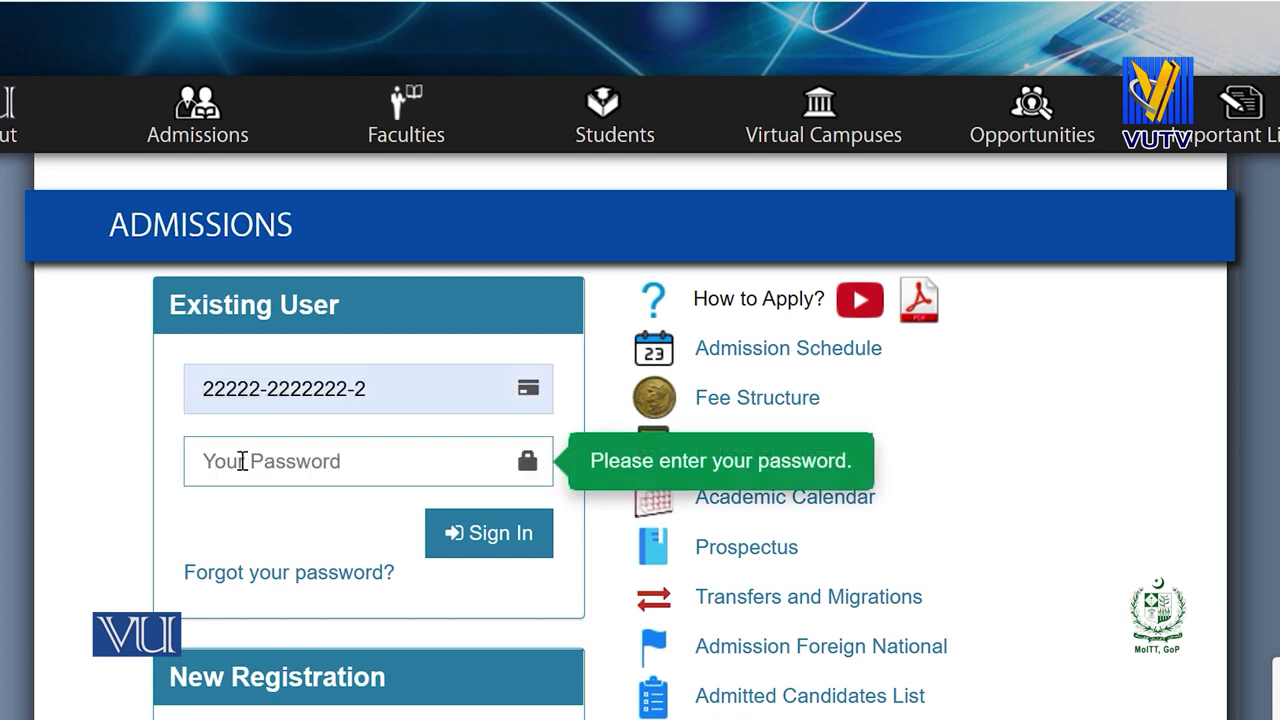
pyautogui.hotkey('ctrl', 'v')
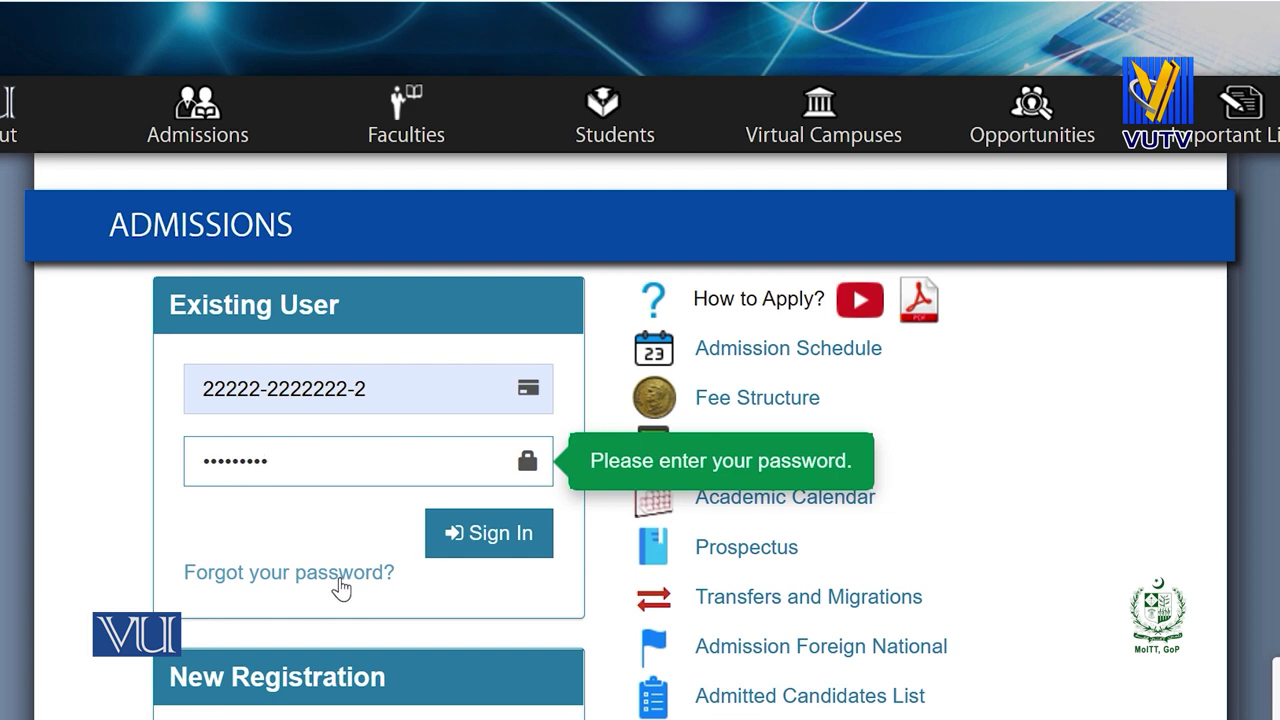
pyautogui.click(500, 538)
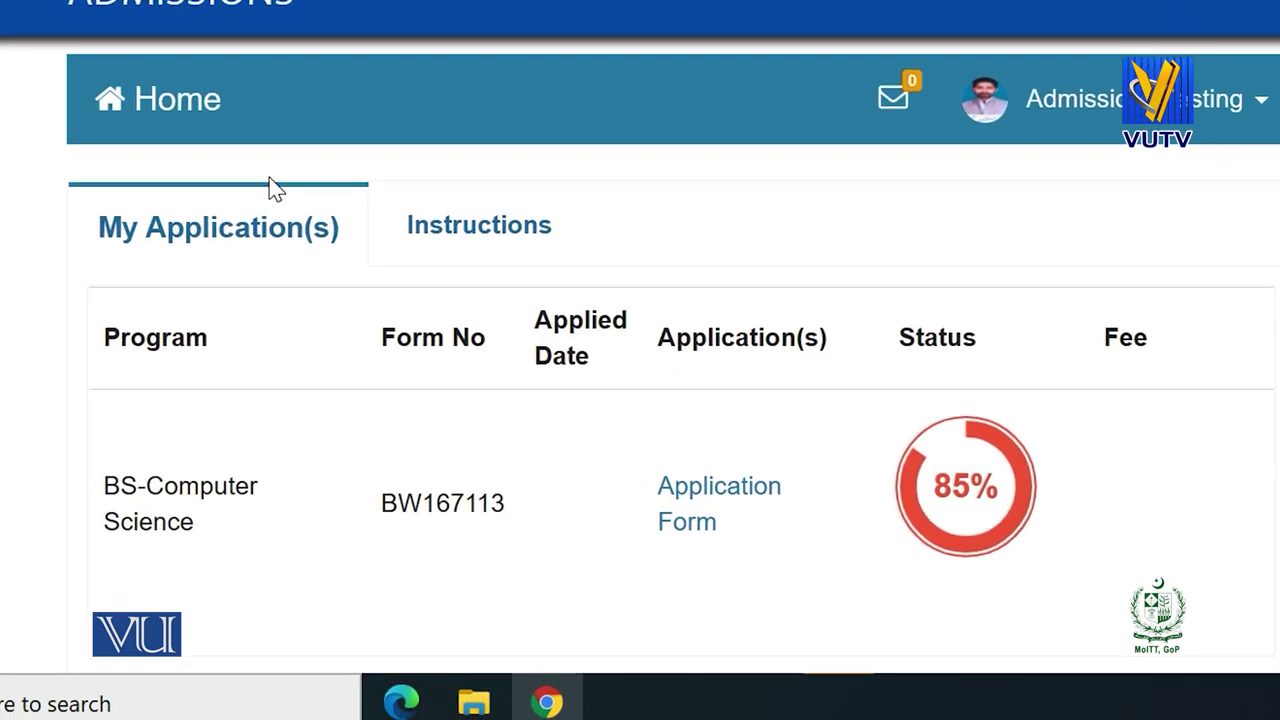
# Read through the English and Urdu admission instructions on the Instructions tab.
pyautogui.click(456, 208)
pyautogui.scroll(-4, 640, 400)
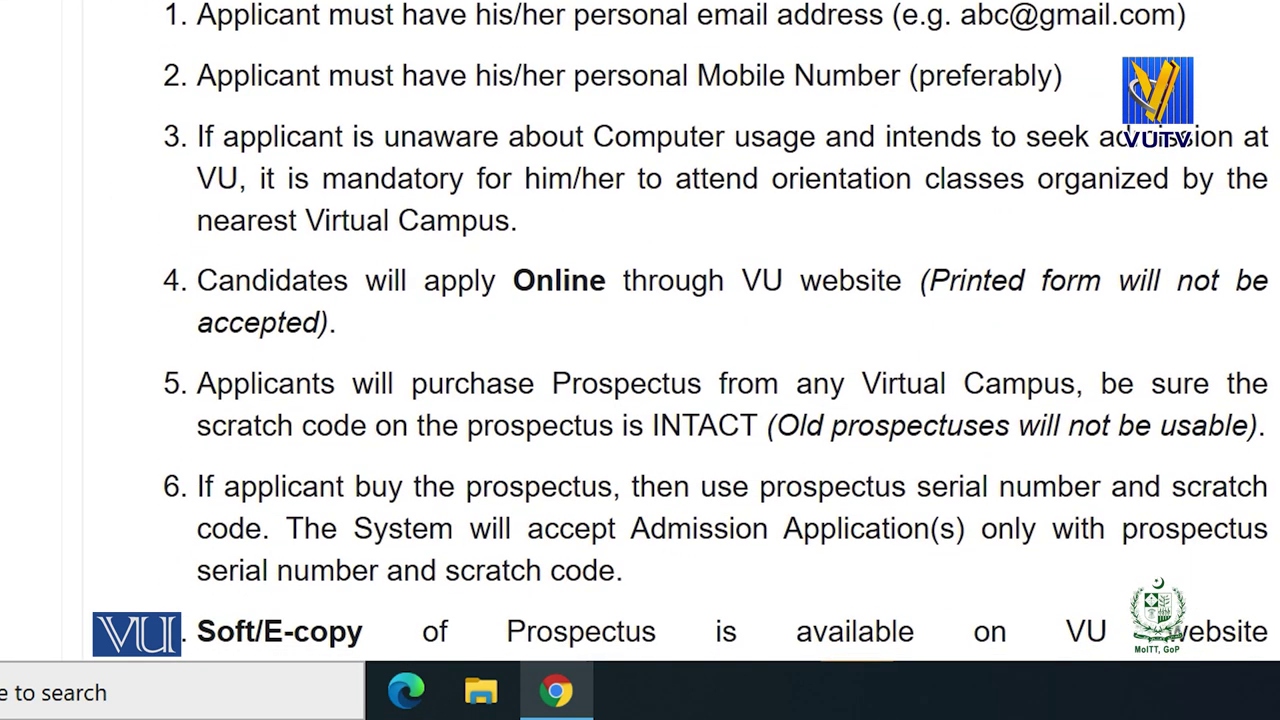
pyautogui.scroll(-1, 640, 400)
pyautogui.scroll(-1, 716, 331)
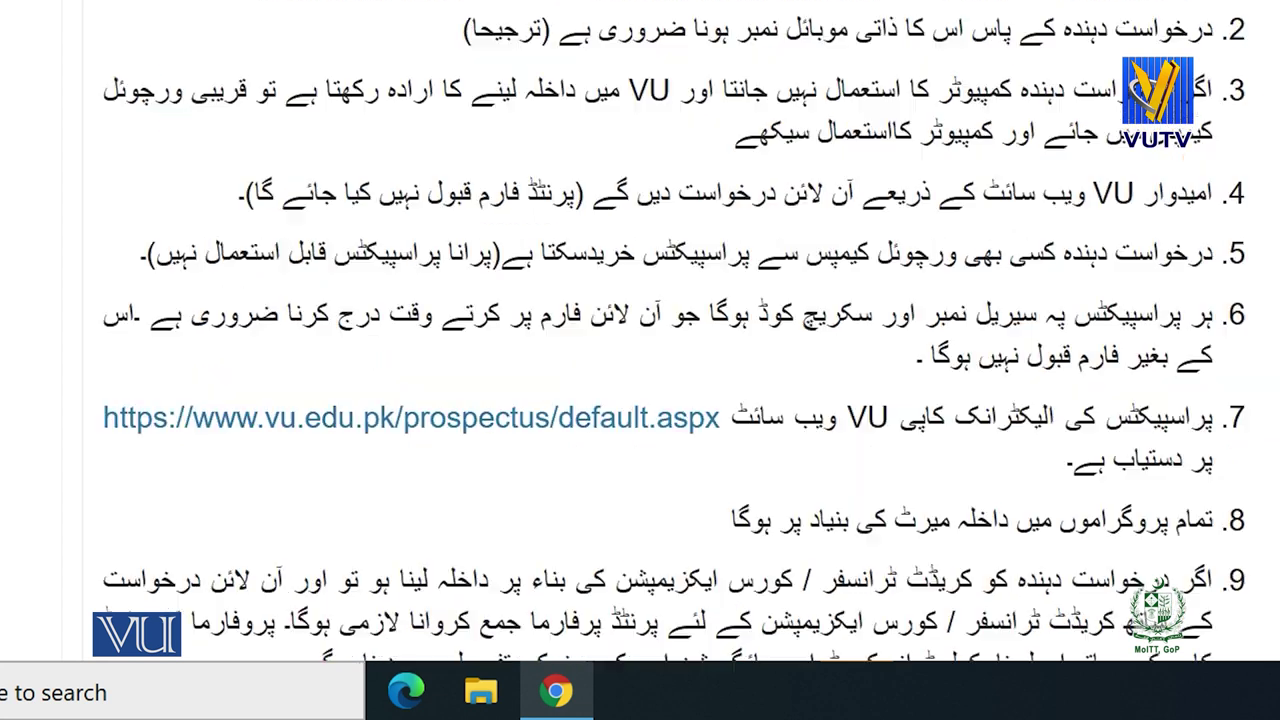
pyautogui.scroll(-5, 674, 332)
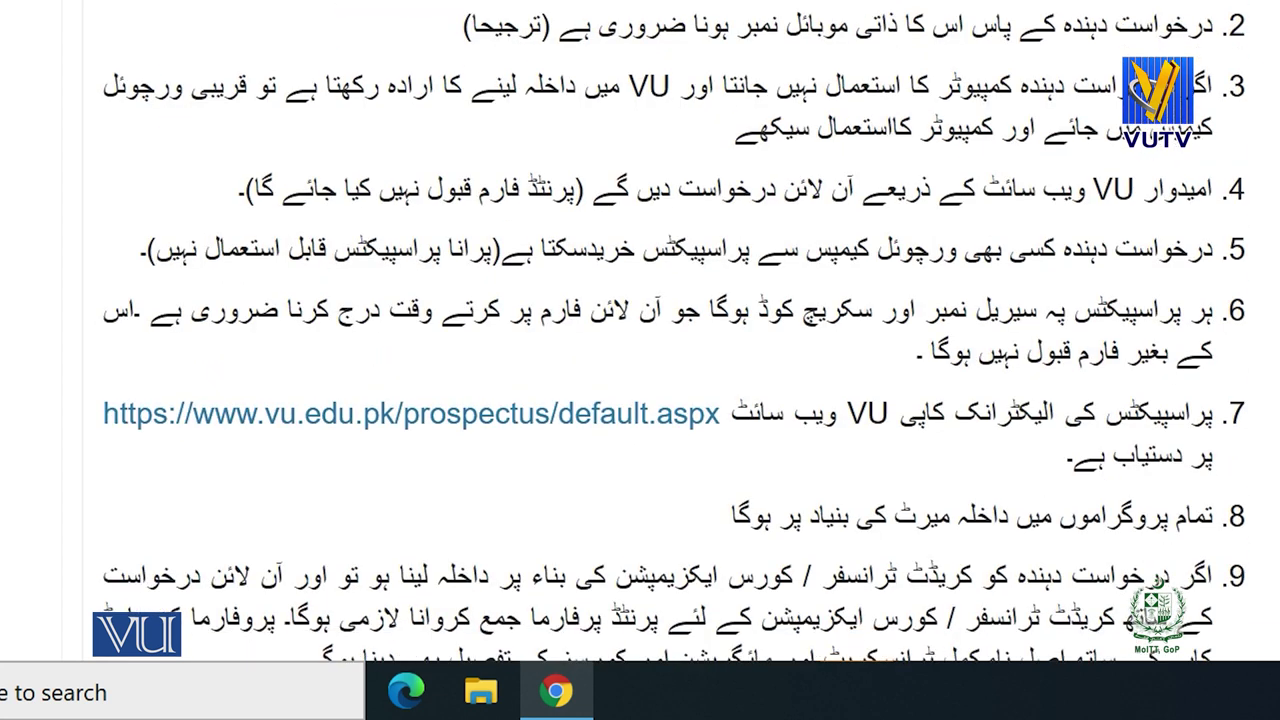
pyautogui.scroll(-3, 674, 332)
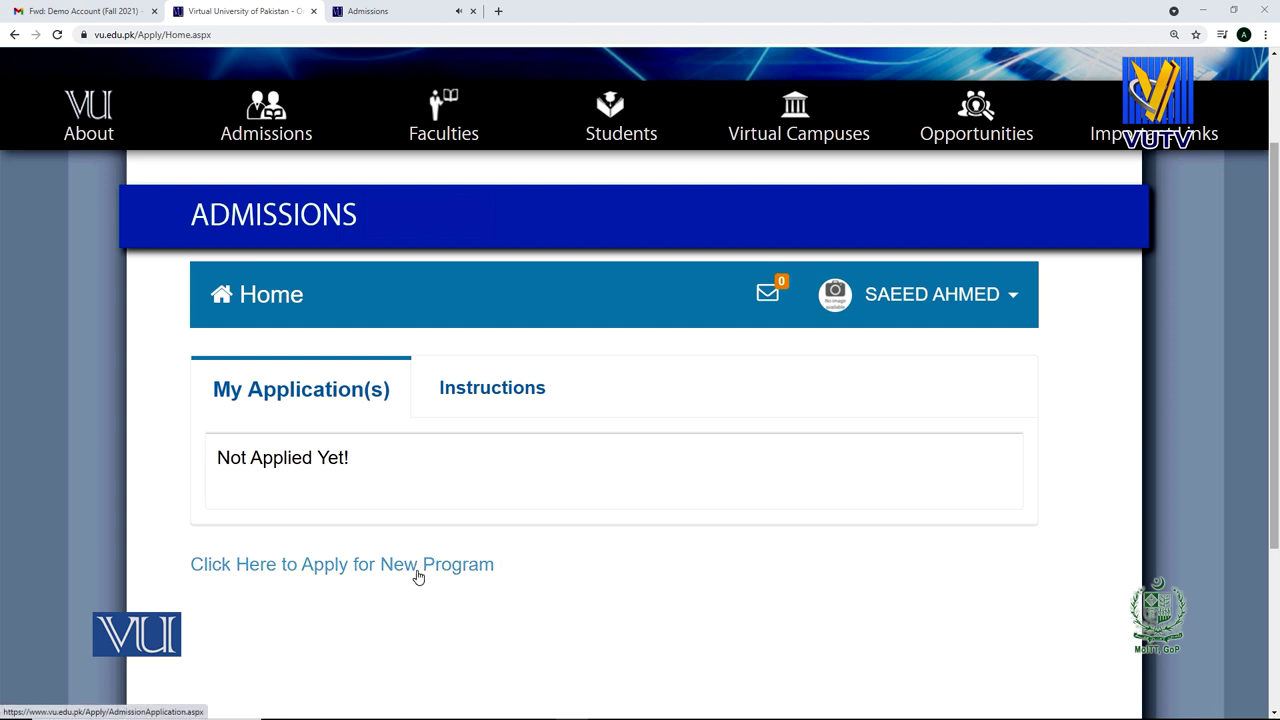
# Start a new program application and scroll down to the Study From section.
pyautogui.click(418, 577)
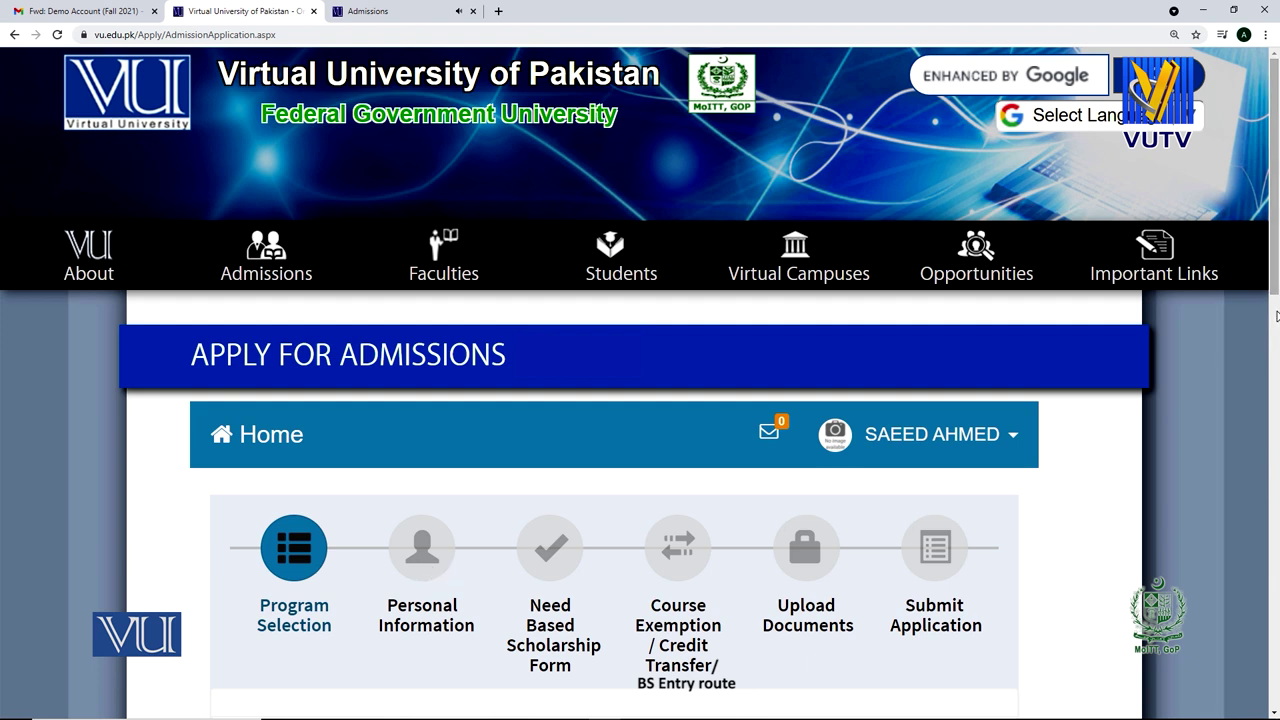
pyautogui.moveTo(1276, 276); pyautogui.dragTo(1276, 345)
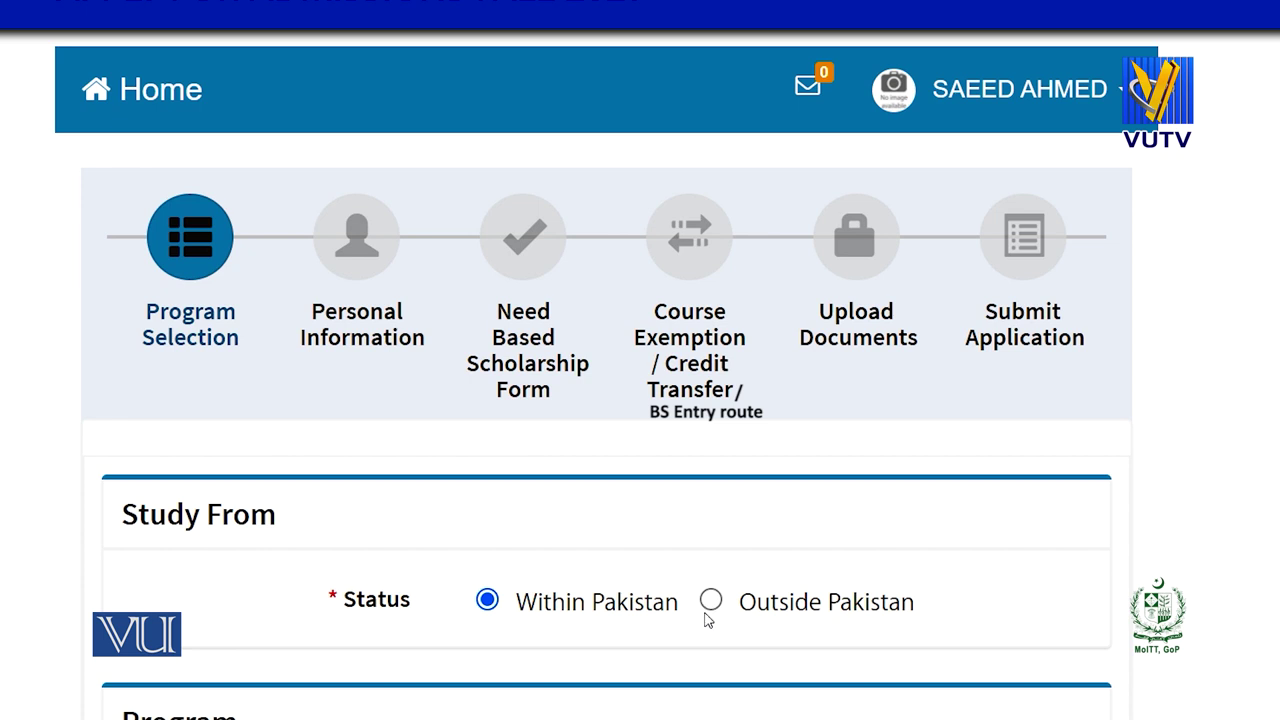
# Pick Outside Pakistan, read the Overseas Examination Regulation, tick the acknowledgement and proceed.
pyautogui.click(708, 605)
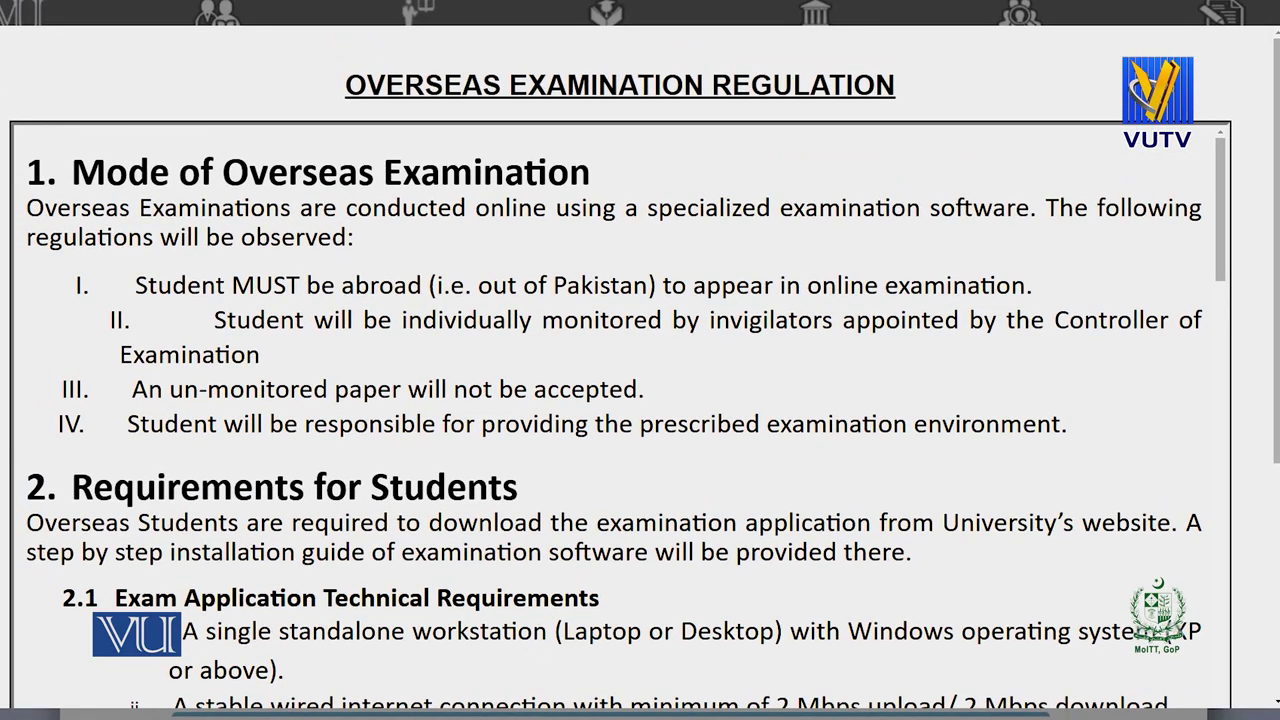
pyautogui.scroll(-1, 1233, 218)
pyautogui.scroll(-5, 1233, 218)
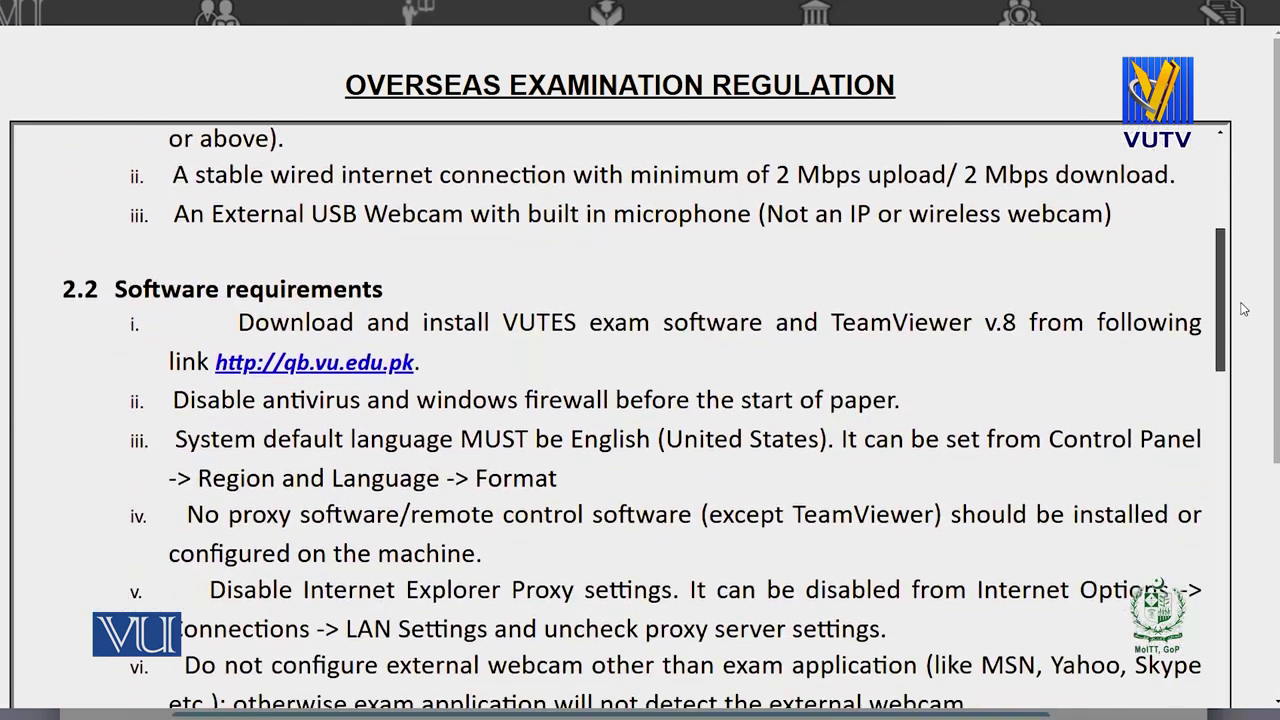
pyautogui.scroll(-6, 1244, 309)
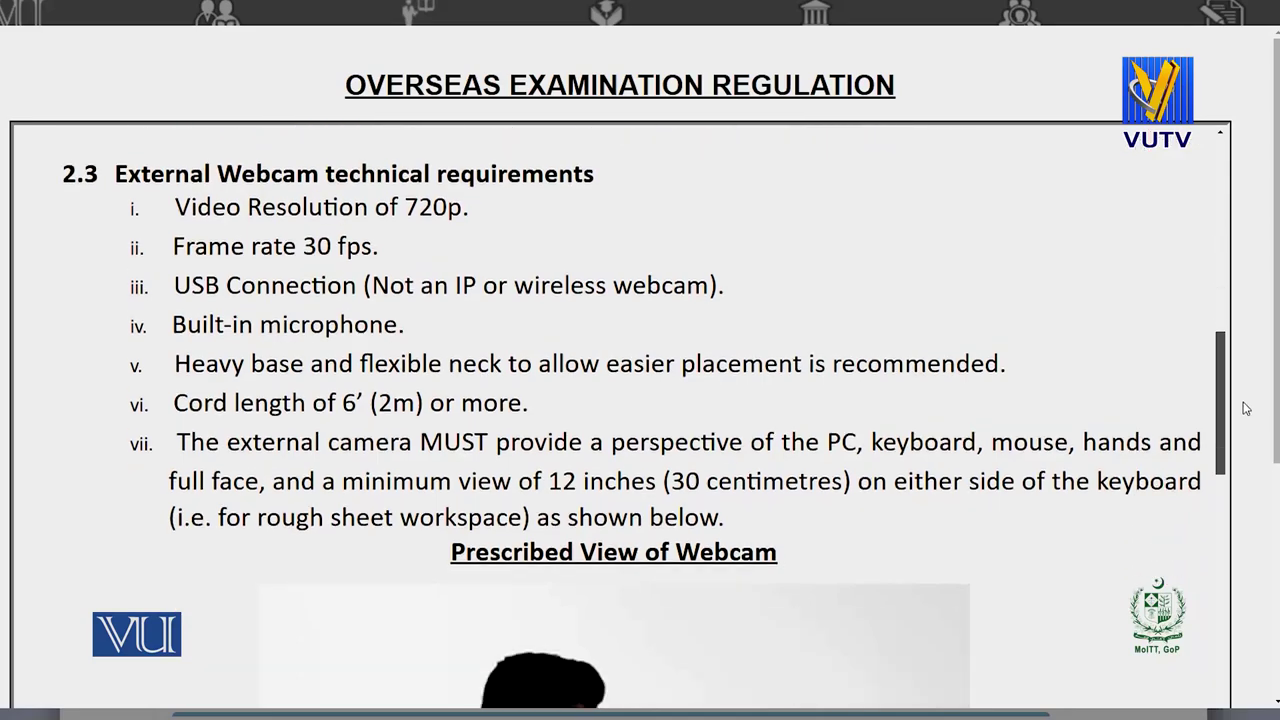
pyautogui.scroll(-8, 1245, 408)
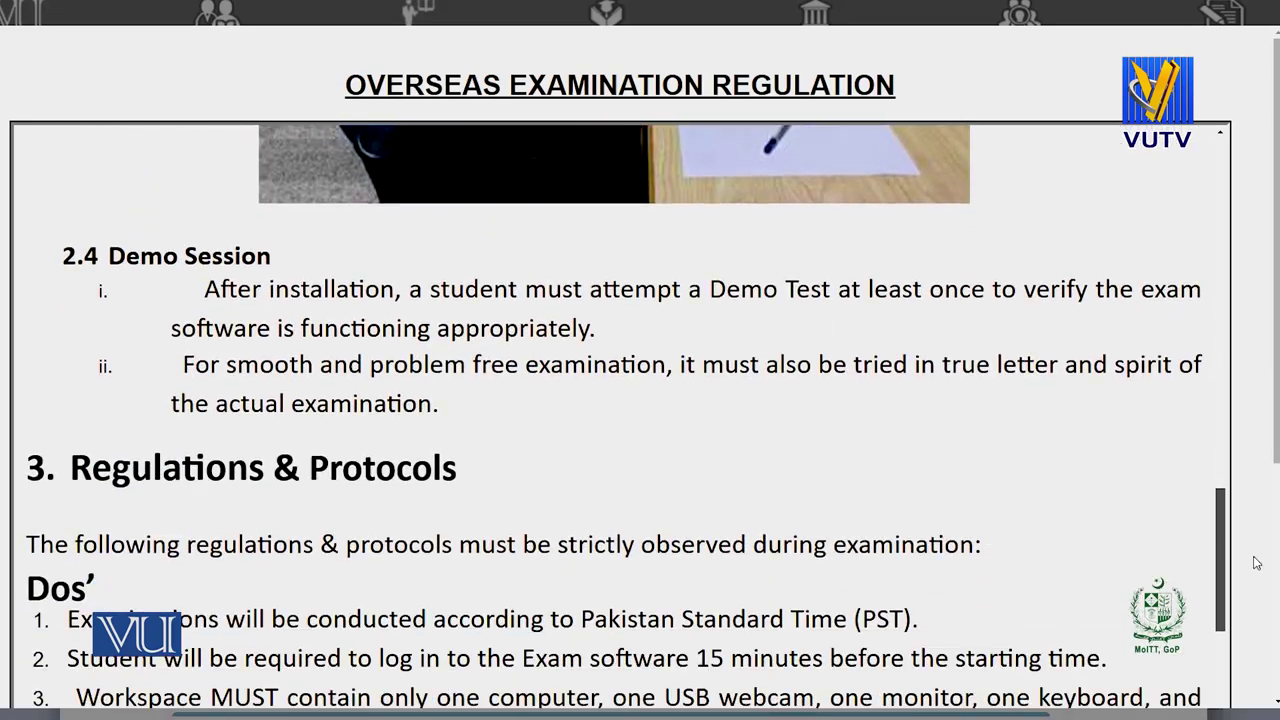
pyautogui.scroll(-8, 1257, 563)
pyautogui.scroll(-10, 1246, 716)
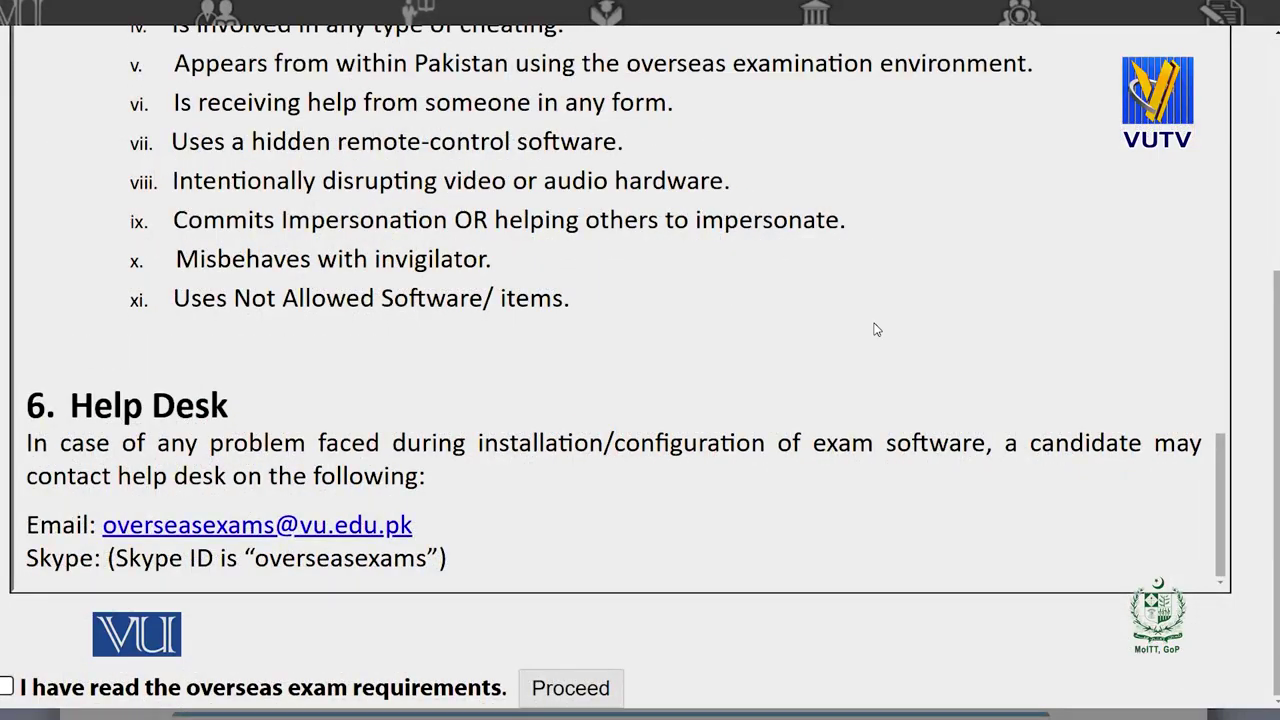
pyautogui.click(6, 688)
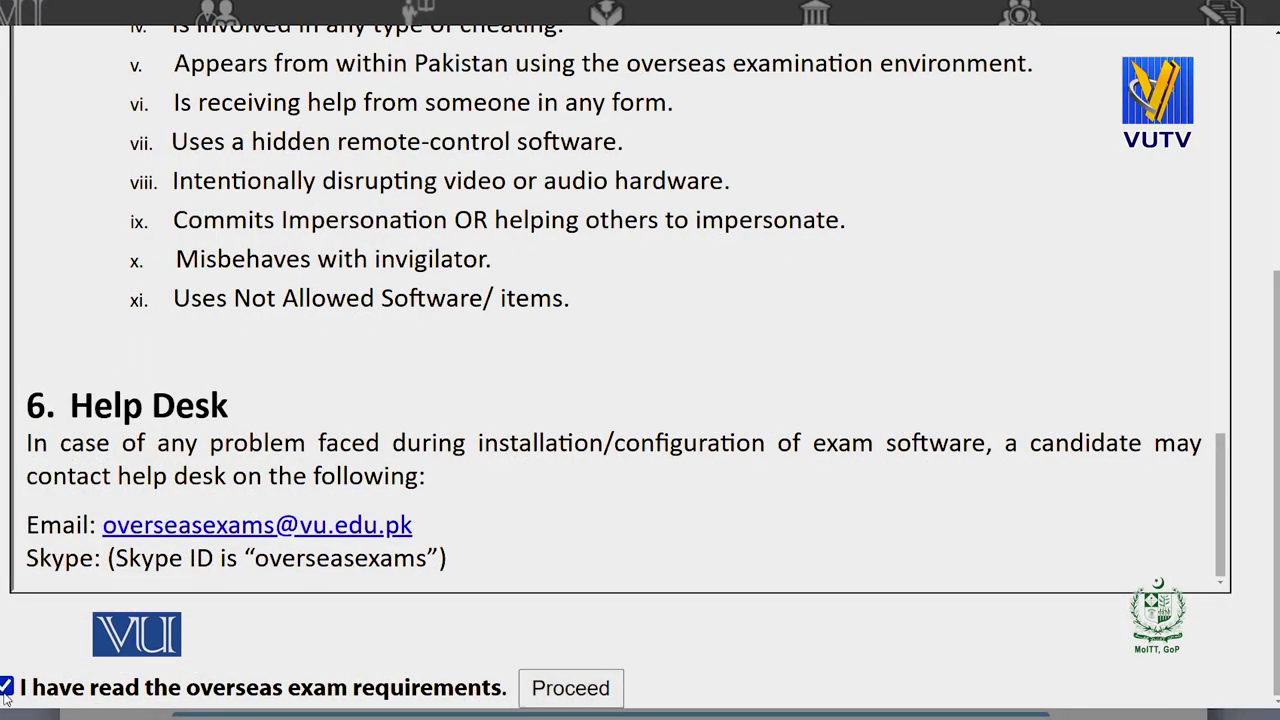
pyautogui.click(570, 688)
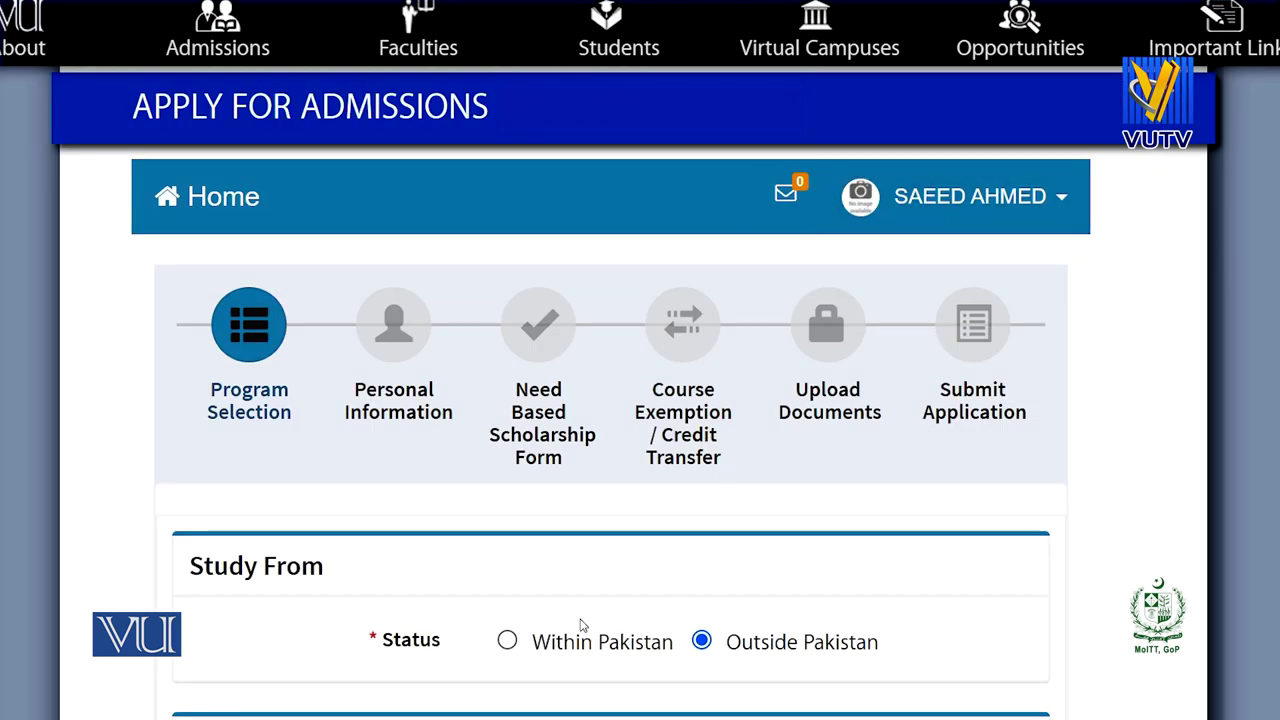
# Return Study From to Within Pakistan and choose BS degree with the Sociology program.
pyautogui.click(507, 641)
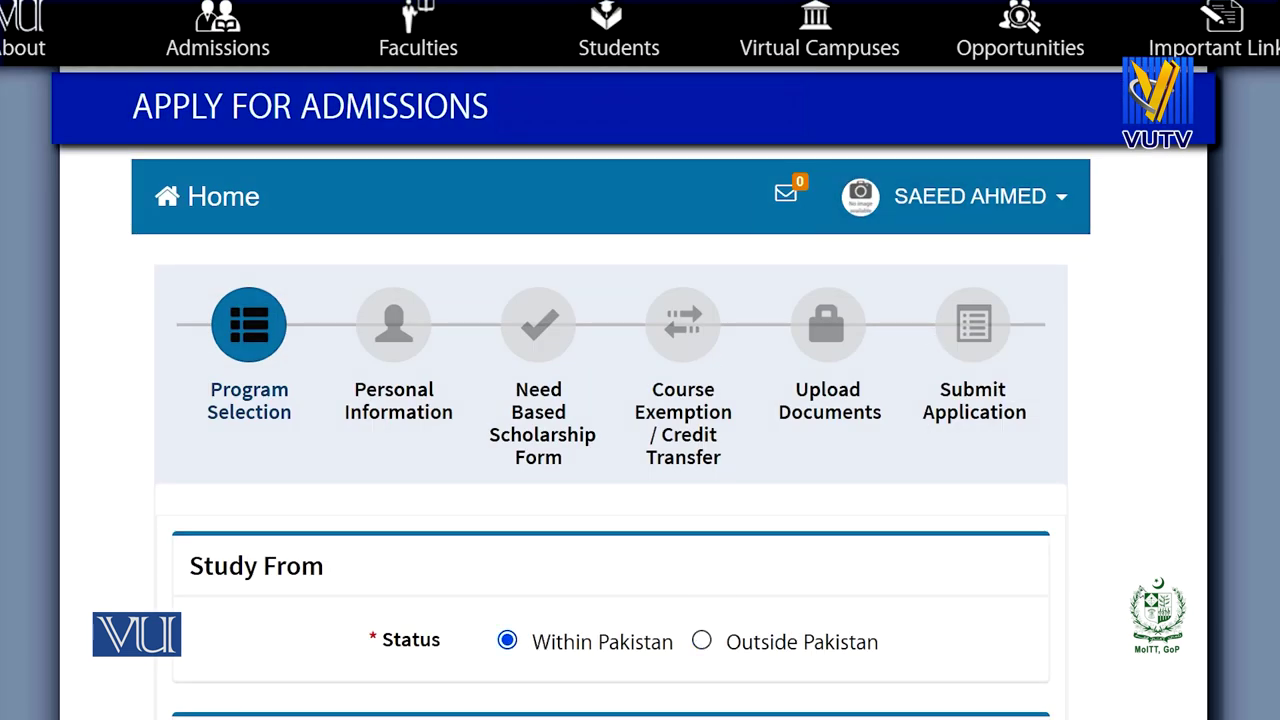
pyautogui.scroll(-4, 1070, 655)
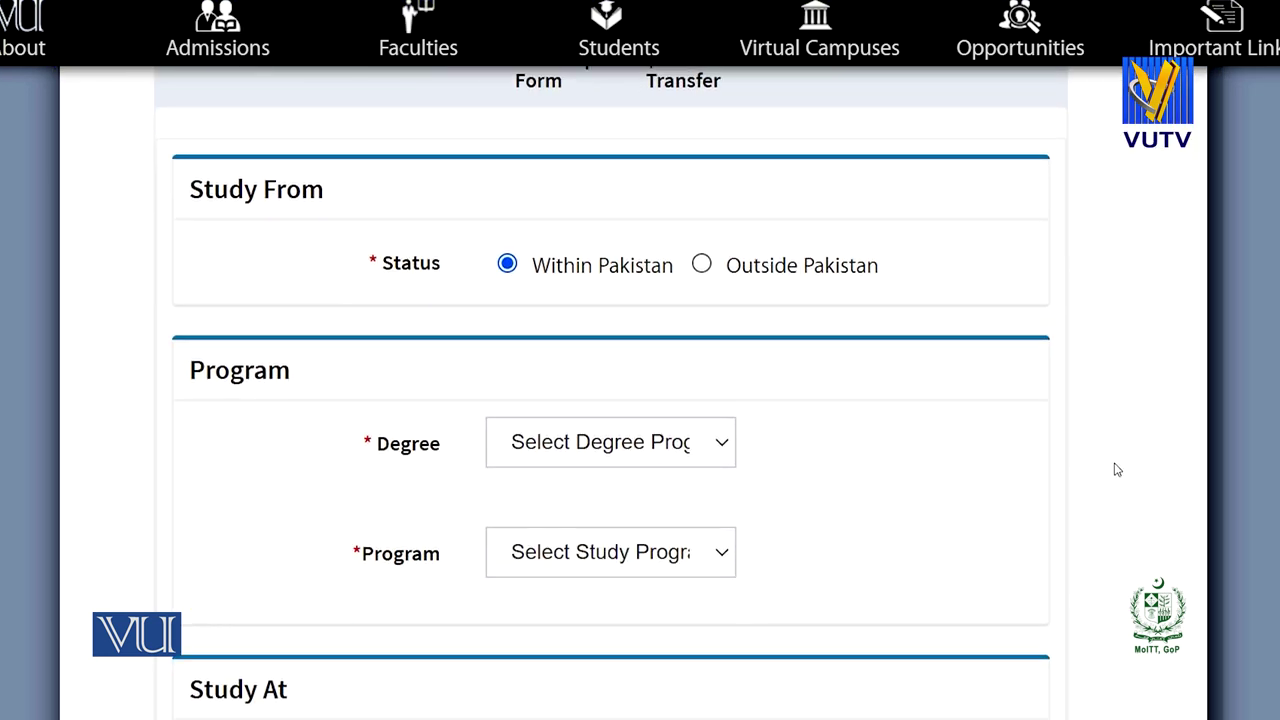
pyautogui.click(680, 447)
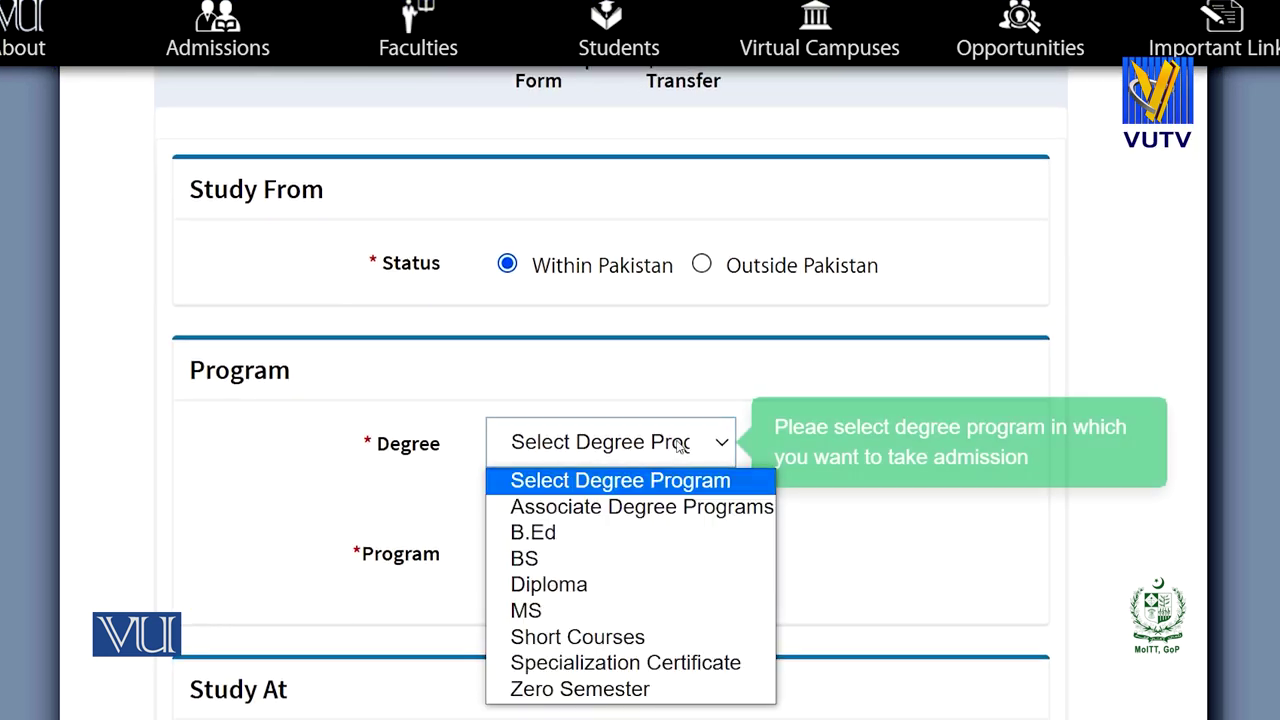
pyautogui.click(552, 558)
pyautogui.click(643, 550)
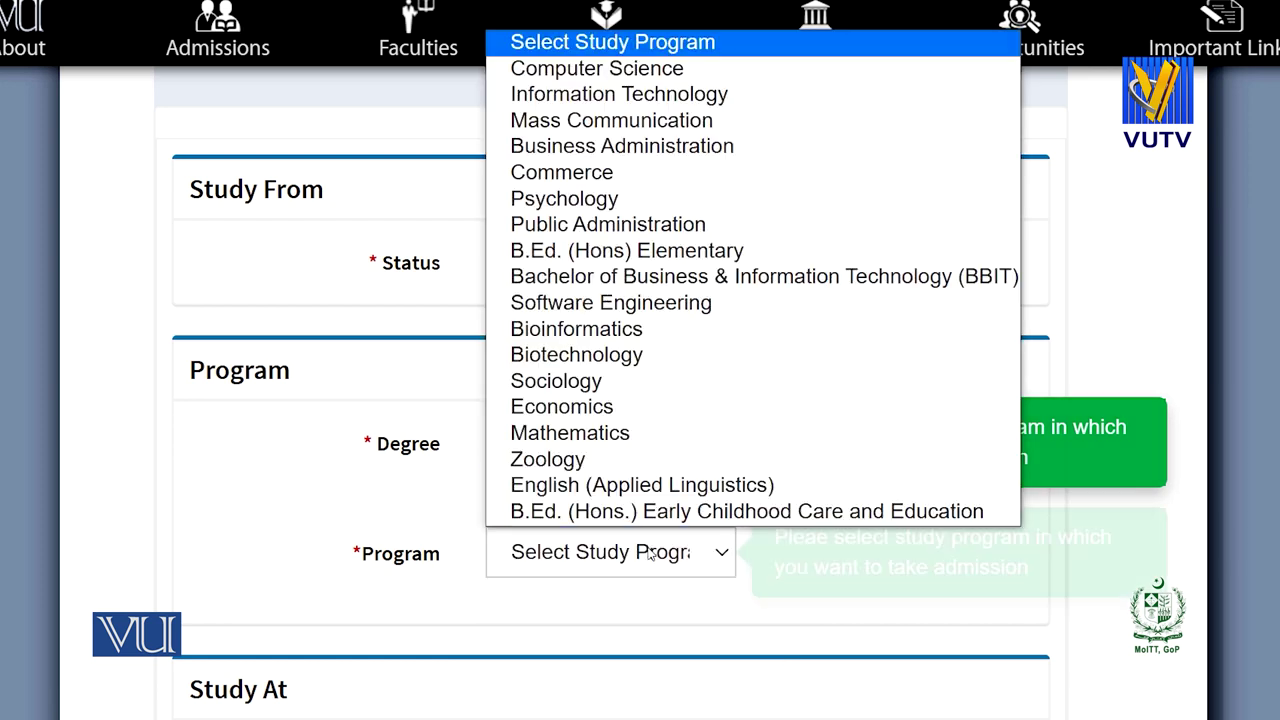
pyautogui.click(567, 386)
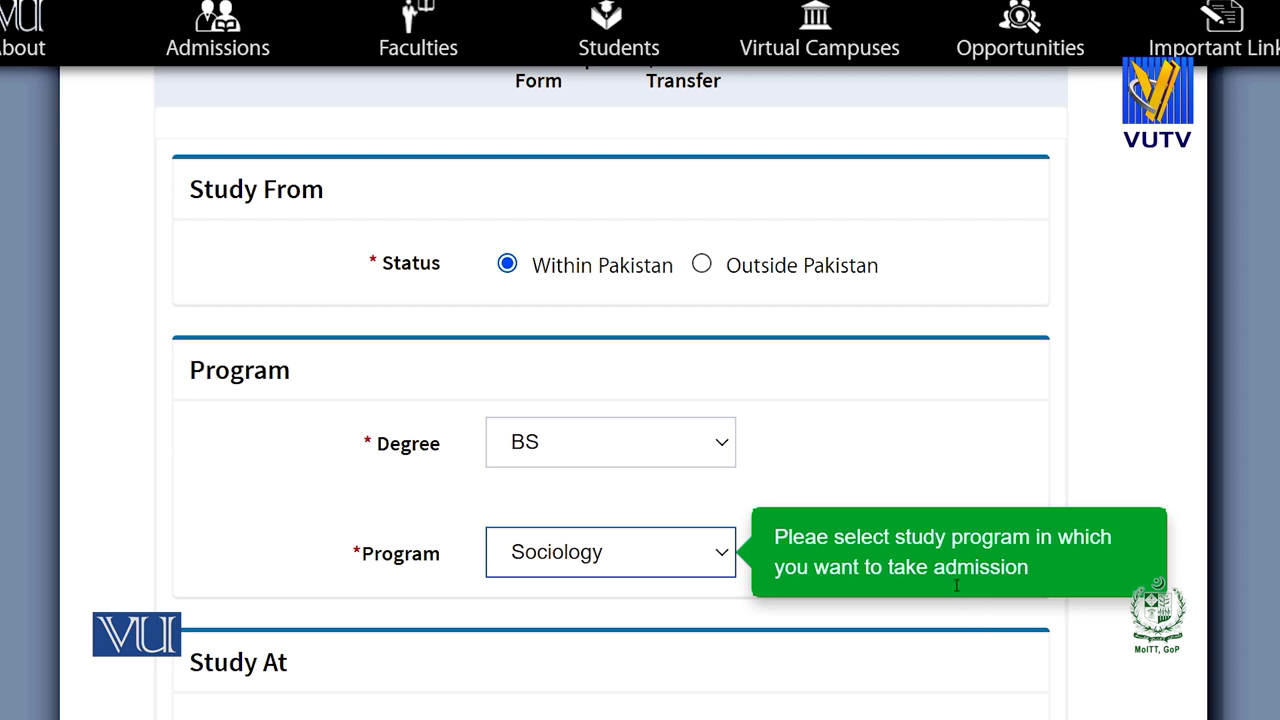
pyautogui.scroll(-4, 1077, 632)
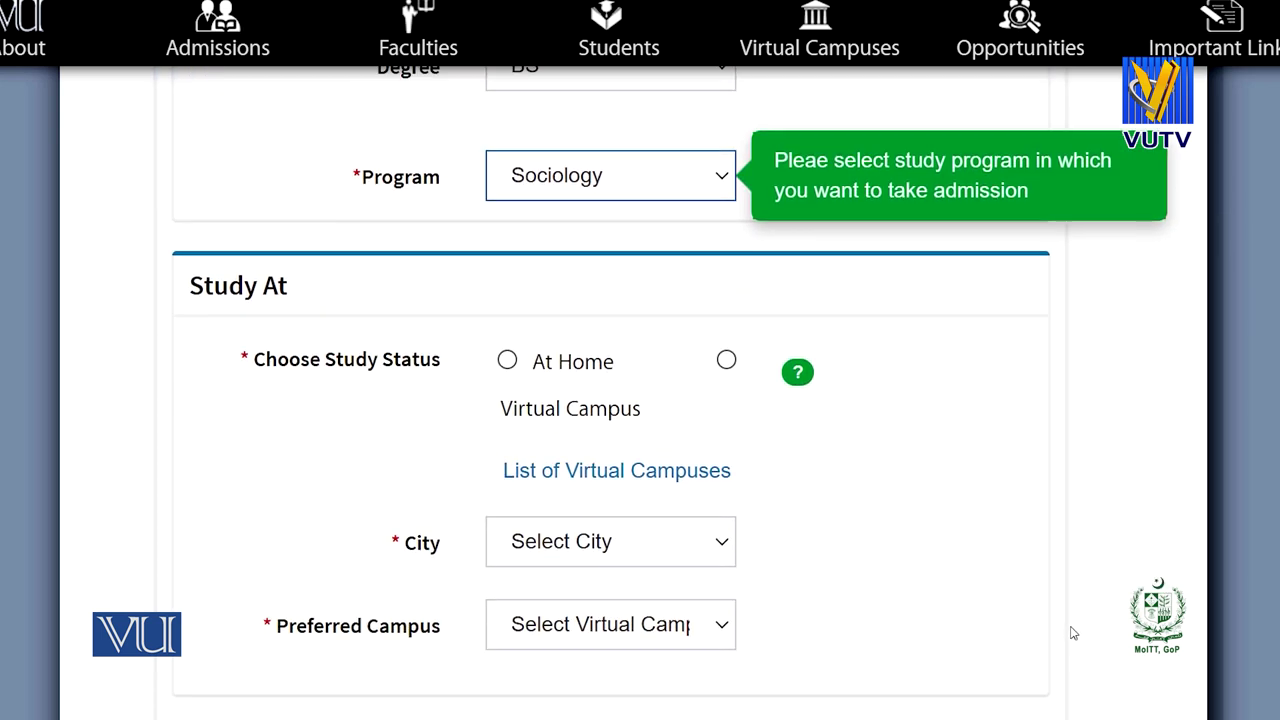
# Set Study At to Virtual Campus instead of At Home and view the virtual campuses list.
pyautogui.click(507, 361)
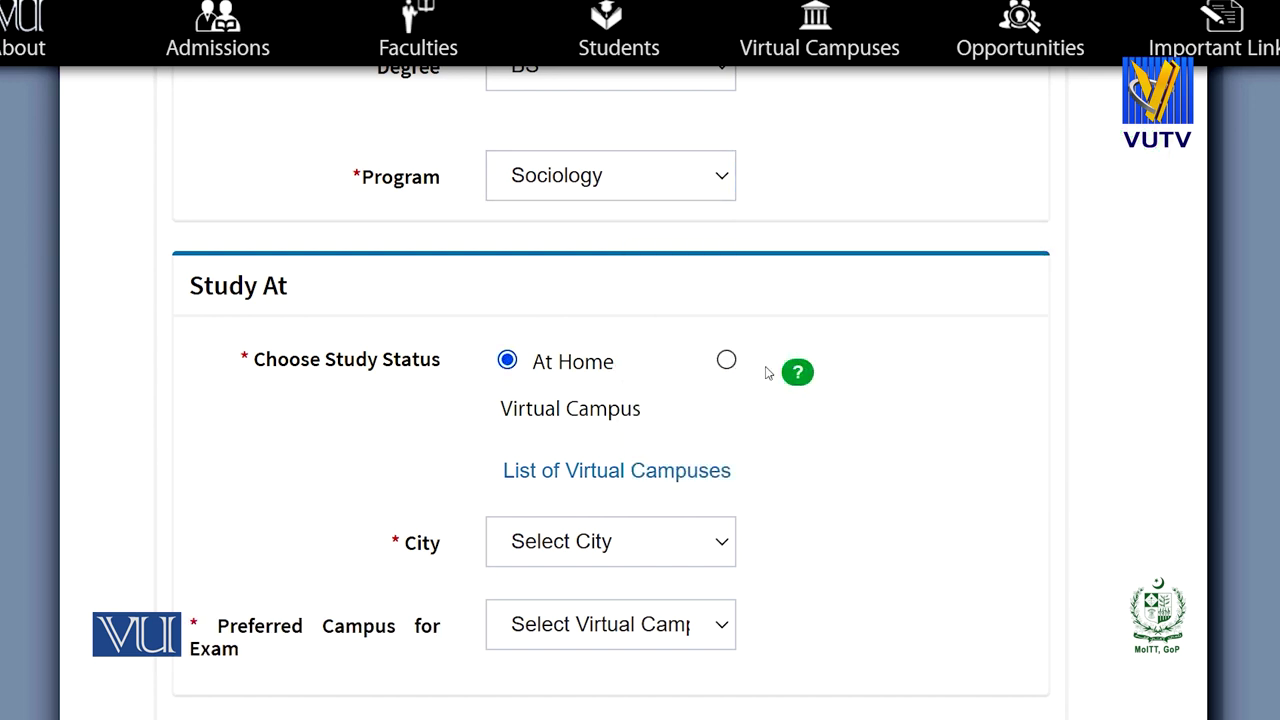
pyautogui.click(726, 360)
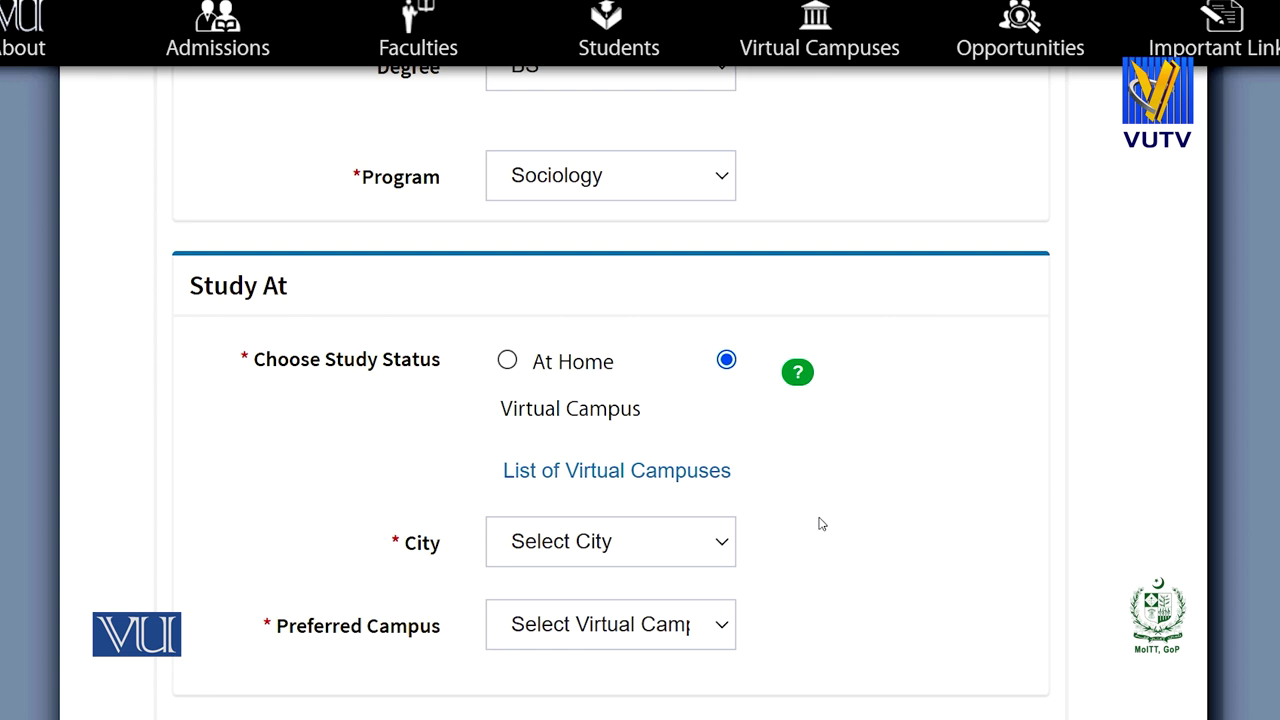
pyautogui.click(577, 472)
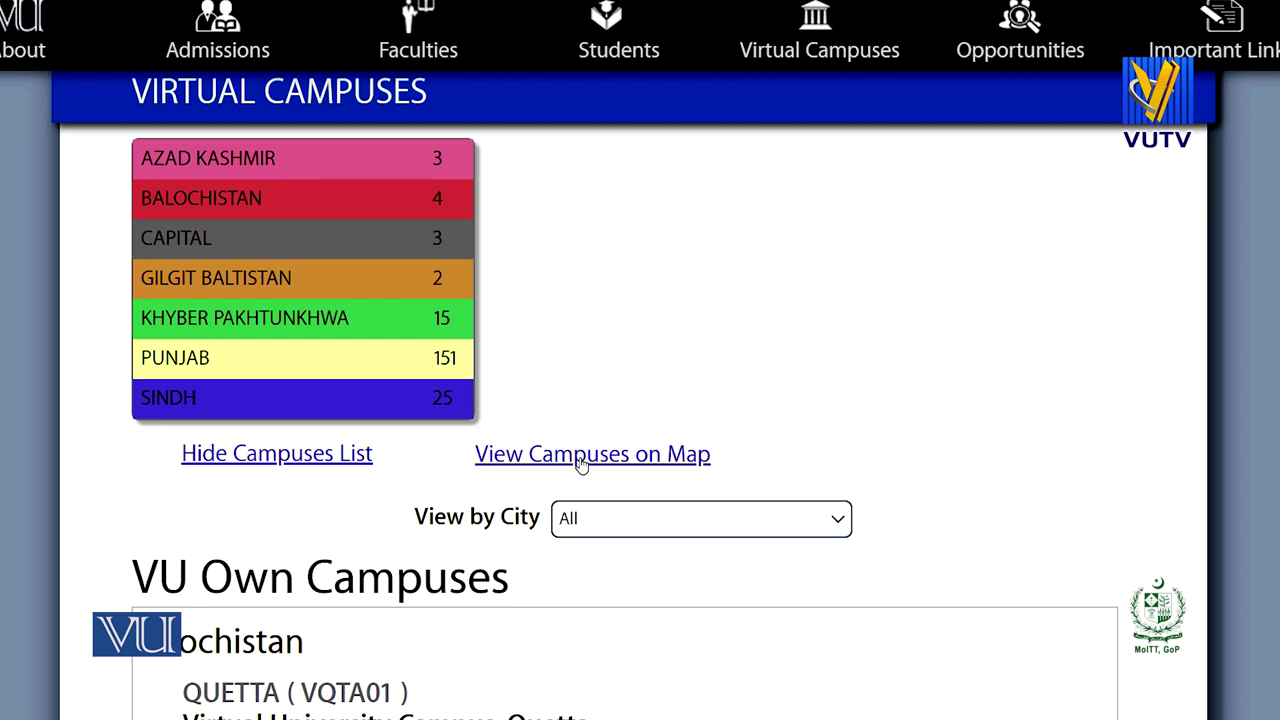
pyautogui.click(572, 456)
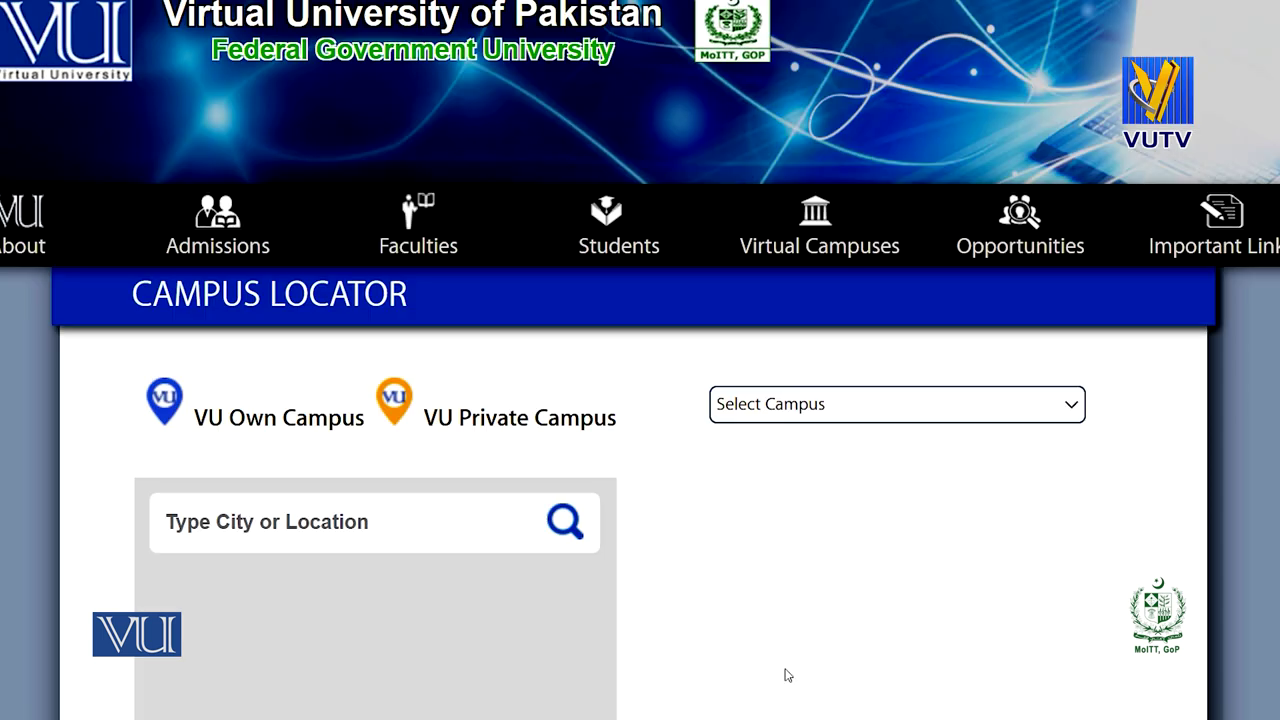
pyautogui.scroll(-3, 640, 400)
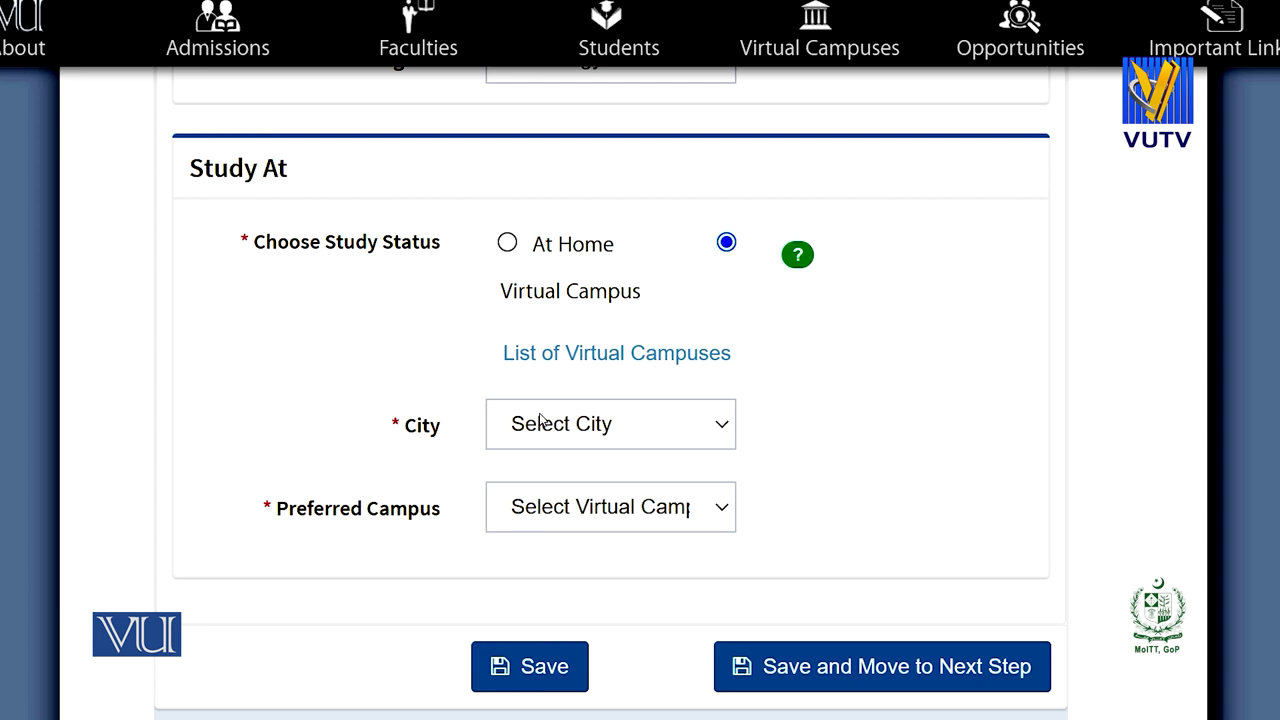
# Choose ATTOCK as the city and PATK01 - Oxford College of Information Technology as the preferred campus.
pyautogui.click(540, 422)
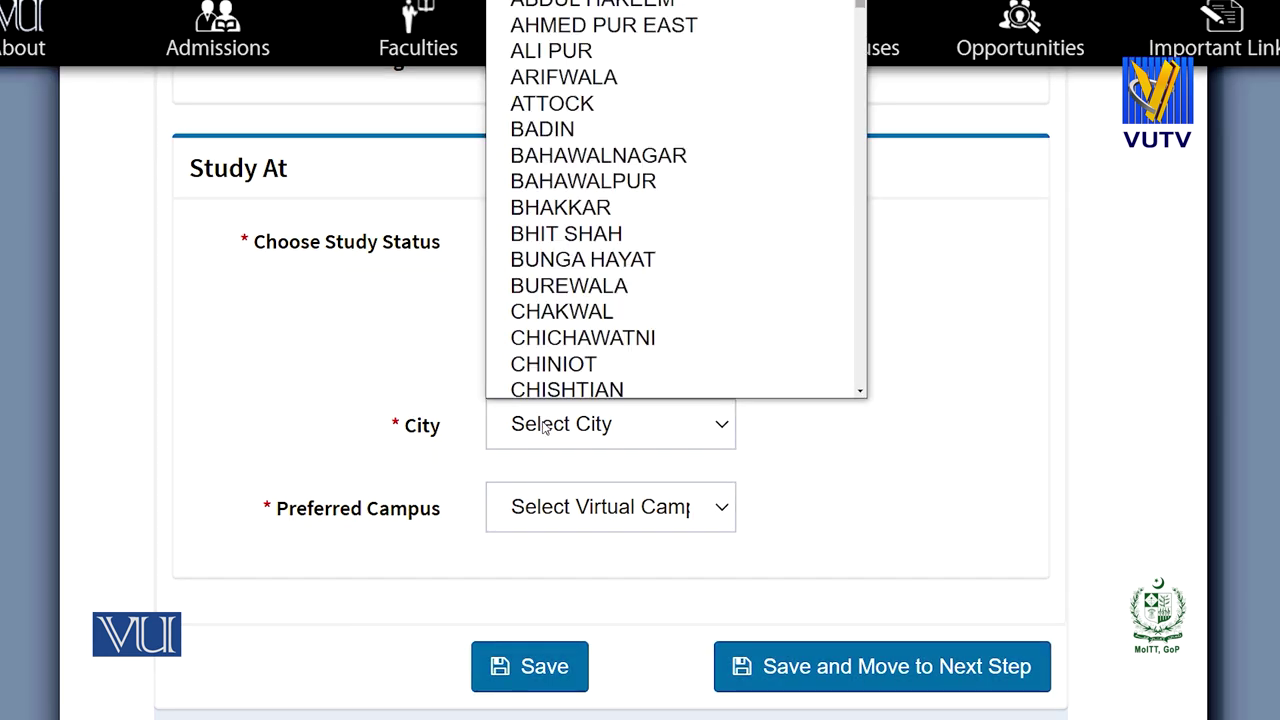
pyautogui.click(580, 97)
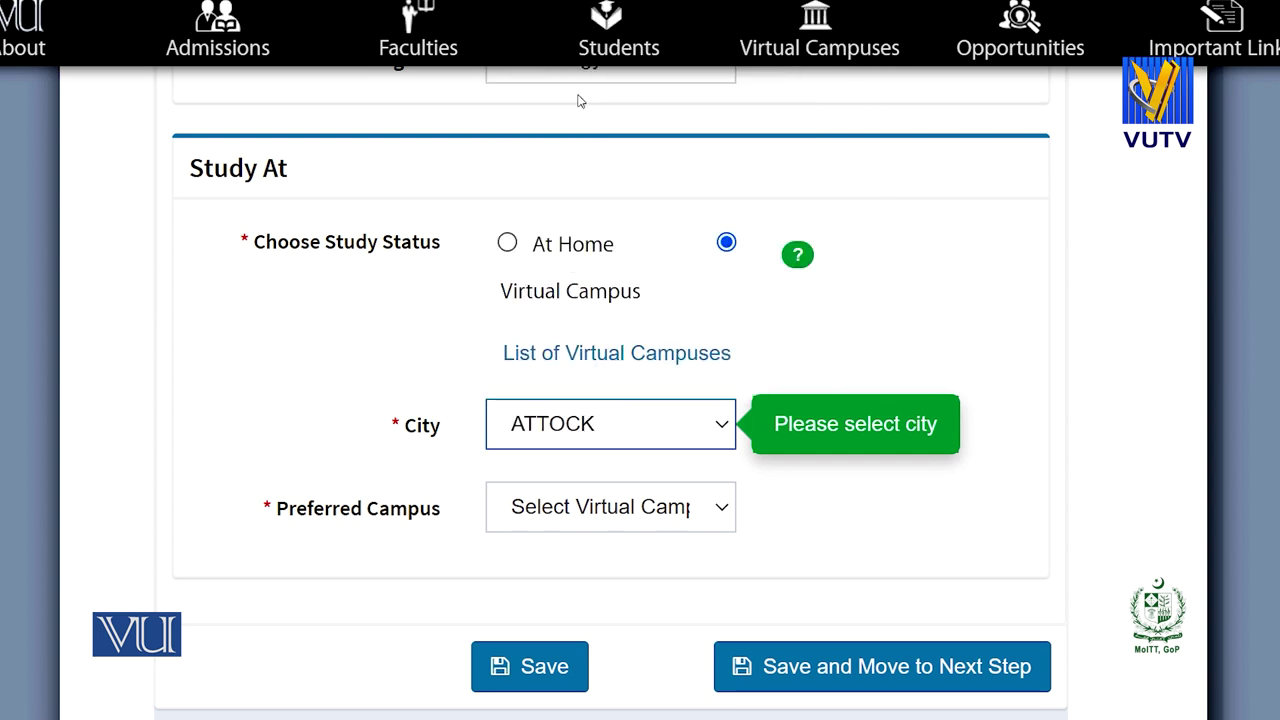
pyautogui.click(727, 512)
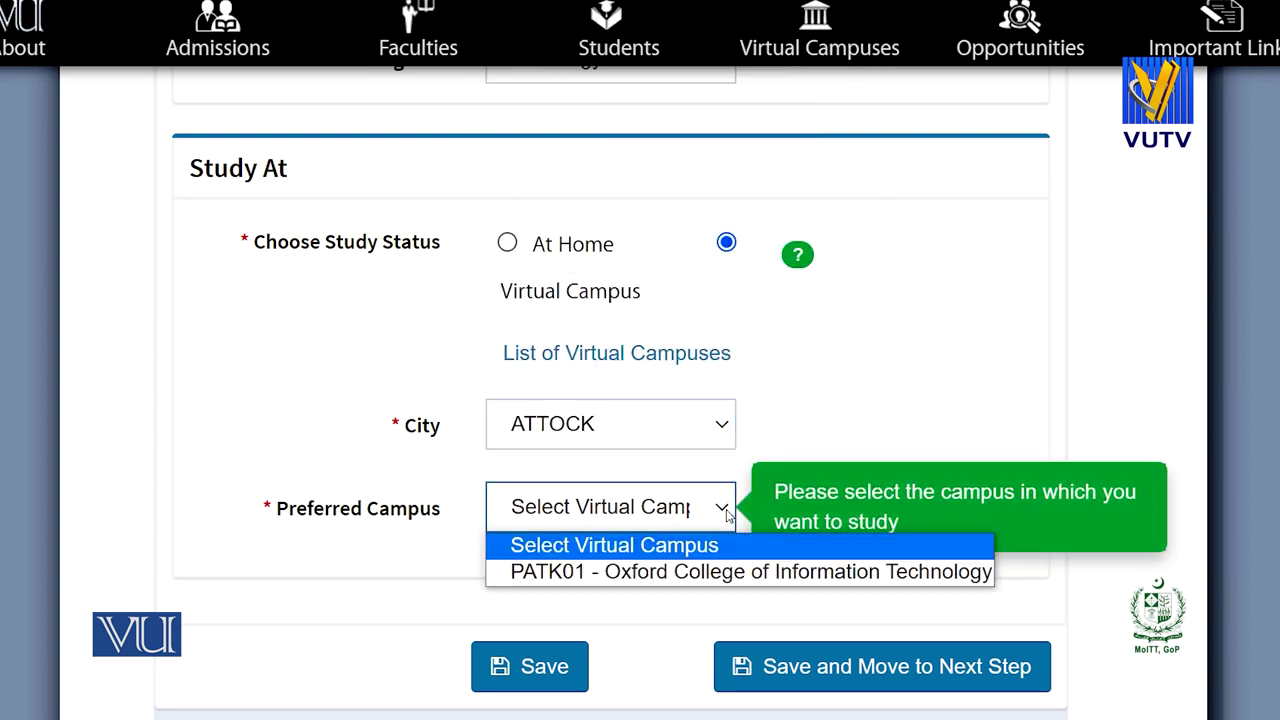
pyautogui.click(636, 574)
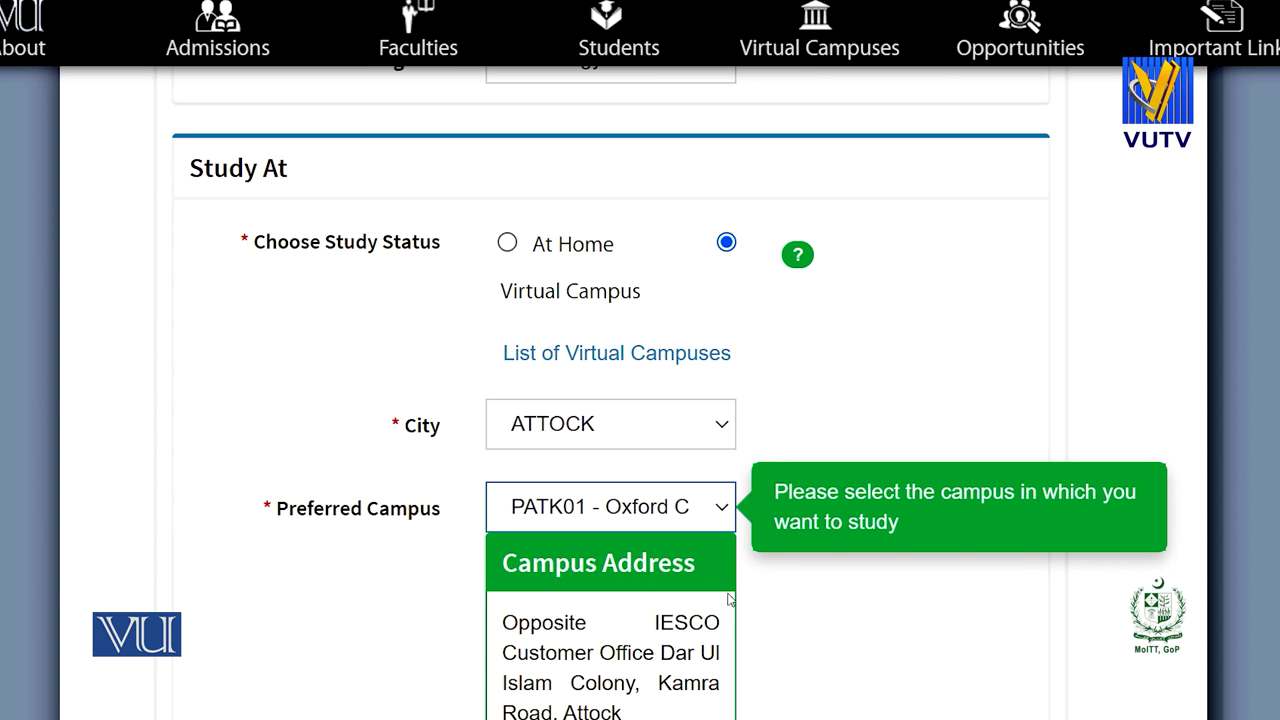
pyautogui.scroll(-2, 636, 578)
pyautogui.scroll(-1, 636, 578)
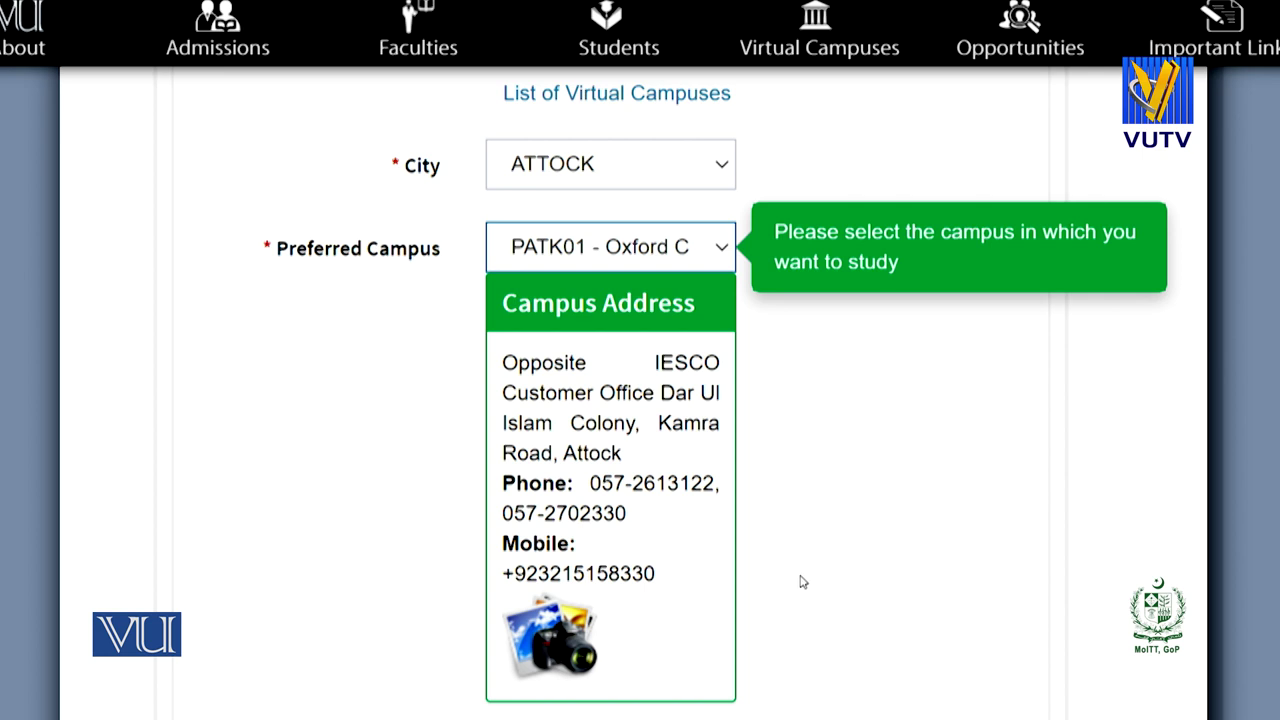
pyautogui.click(597, 640)
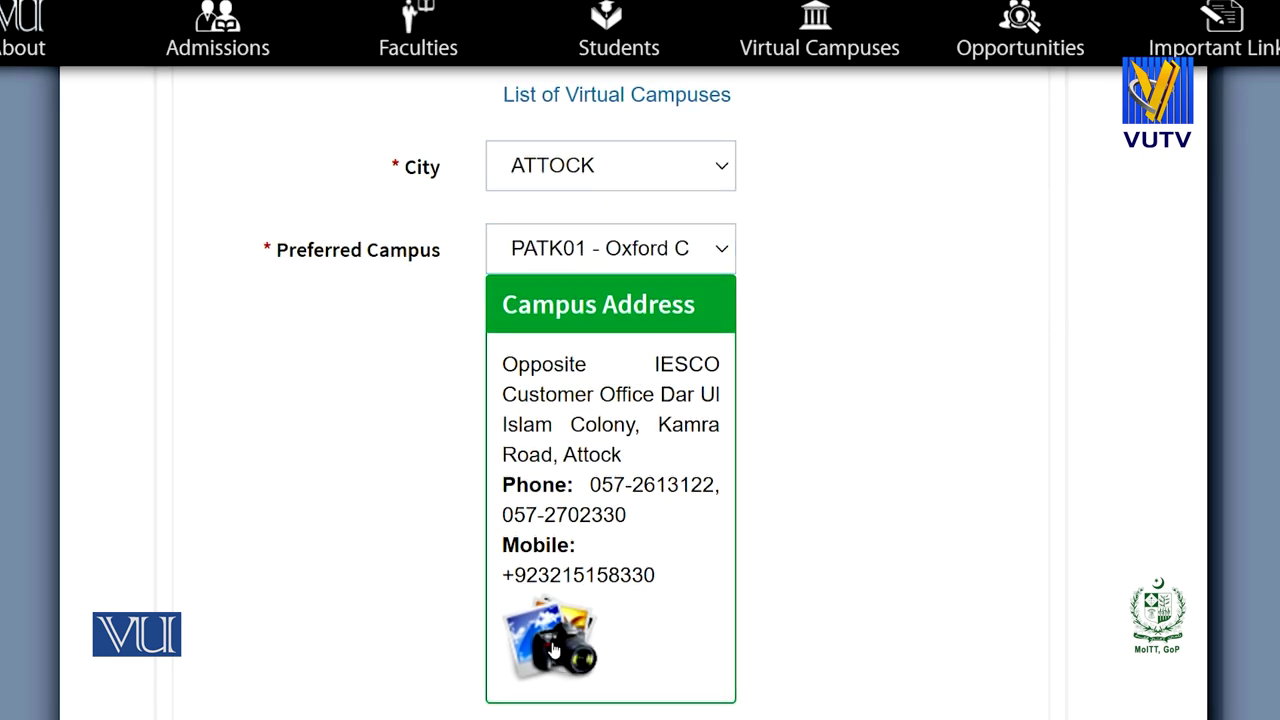
# Save the ATTOCK PATK01 program selection with 'Save and Move to Next Step'.
pyautogui.scroll(-2, 1140, 523)
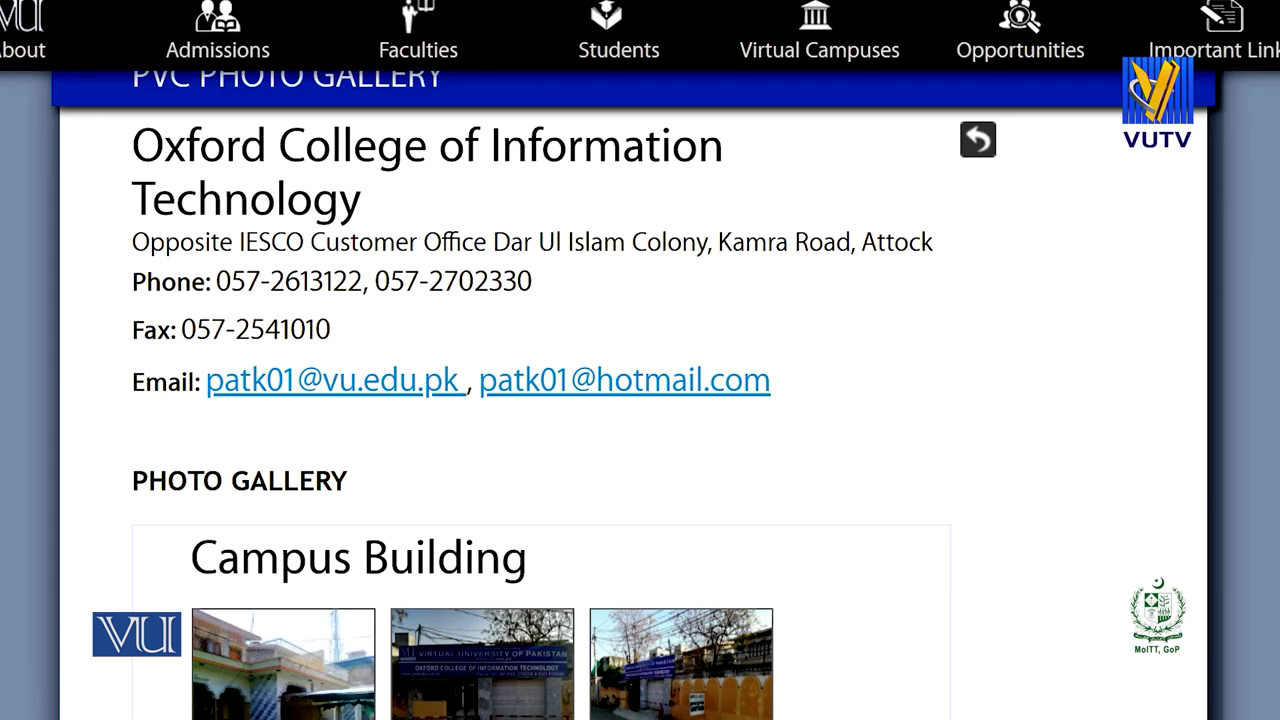
pyautogui.scroll(-3, 638, 395)
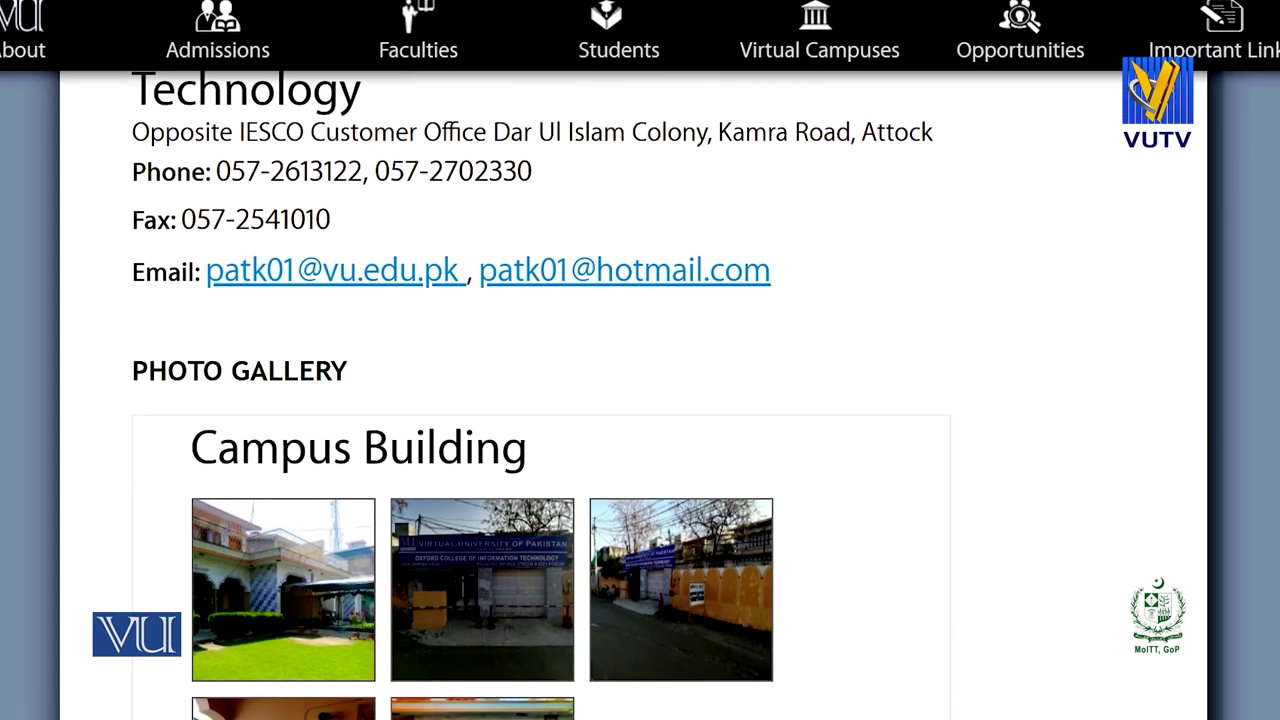
pyautogui.scroll(-2, 640, 400)
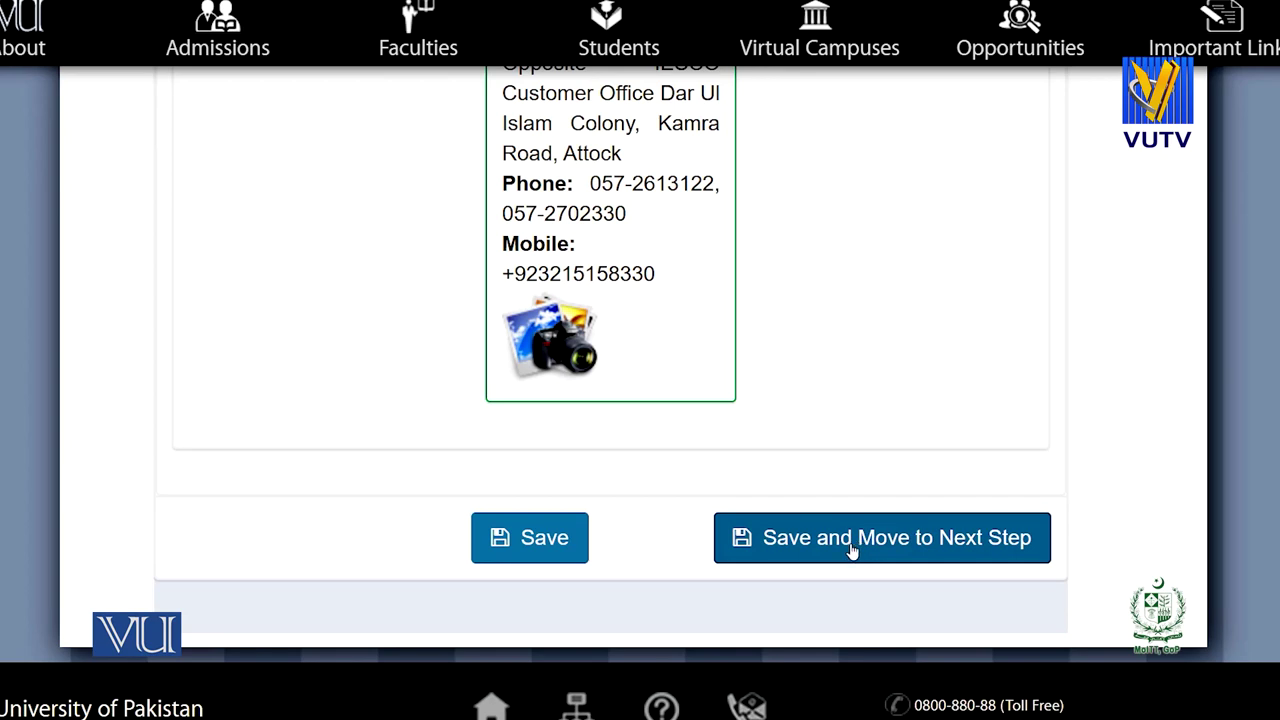
pyautogui.click(851, 545)
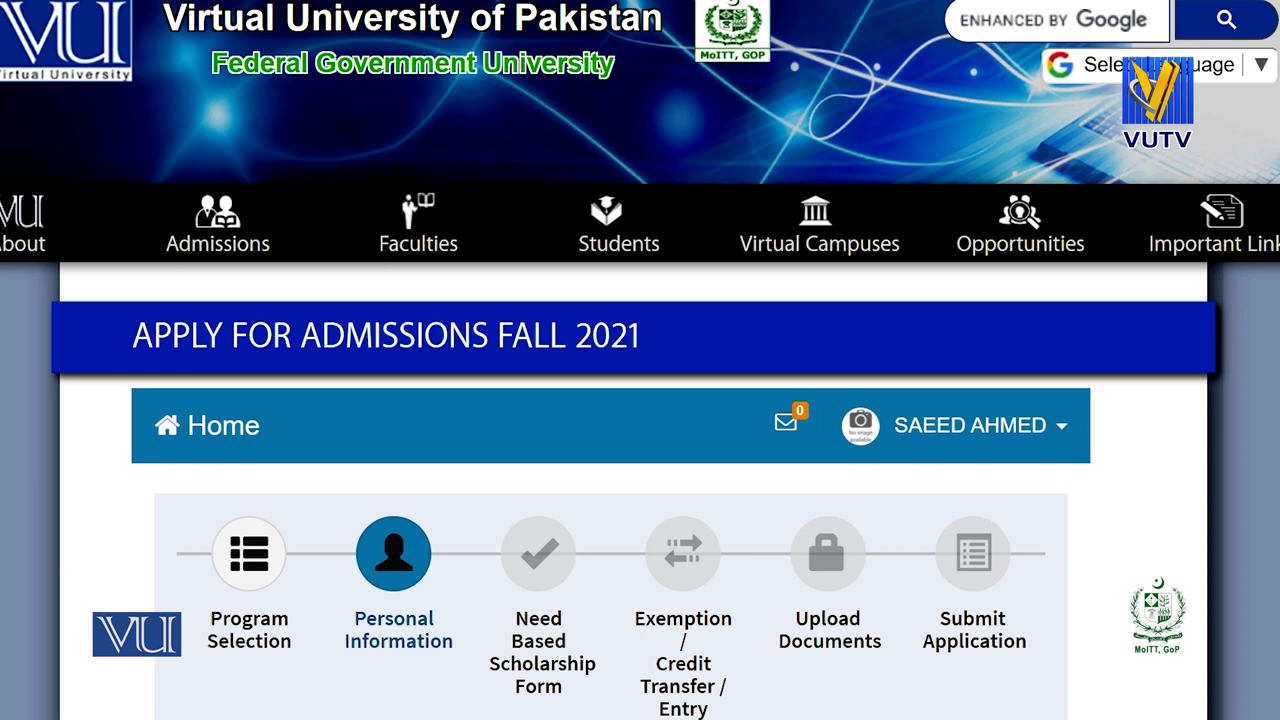
pyautogui.scroll(-2, 640, 400)
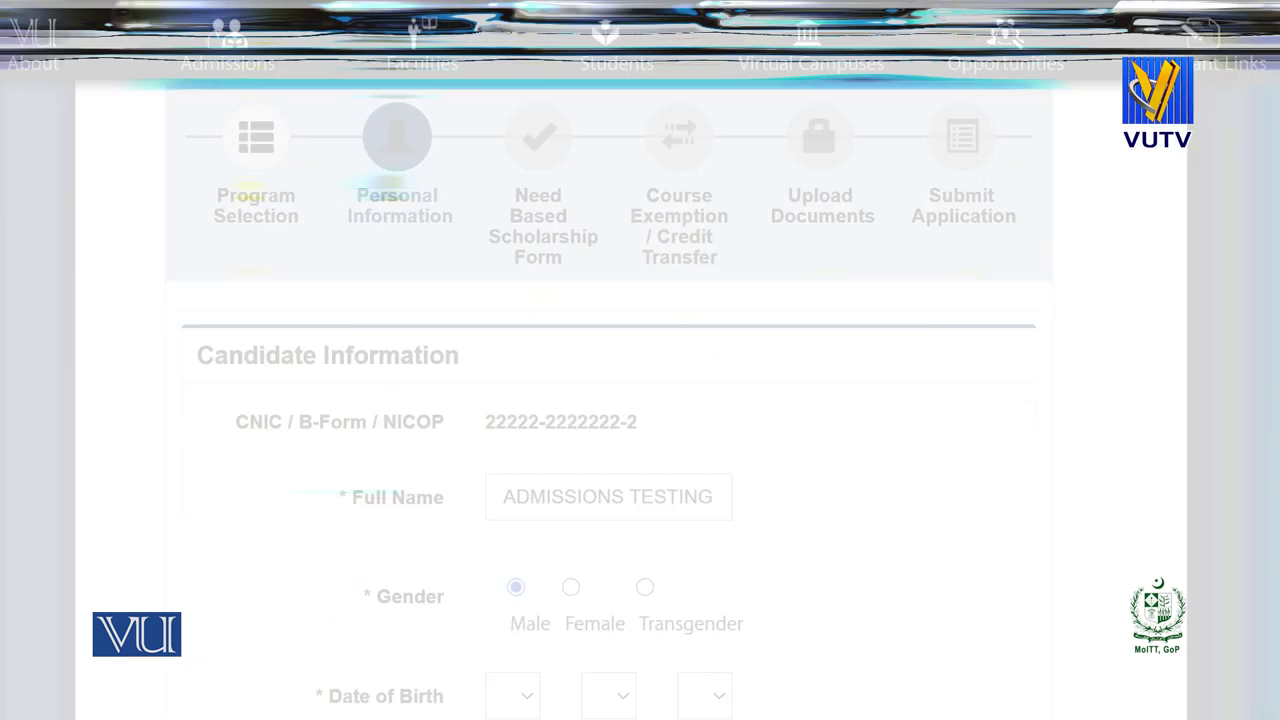
pyautogui.scroll(-1, 640, 400)
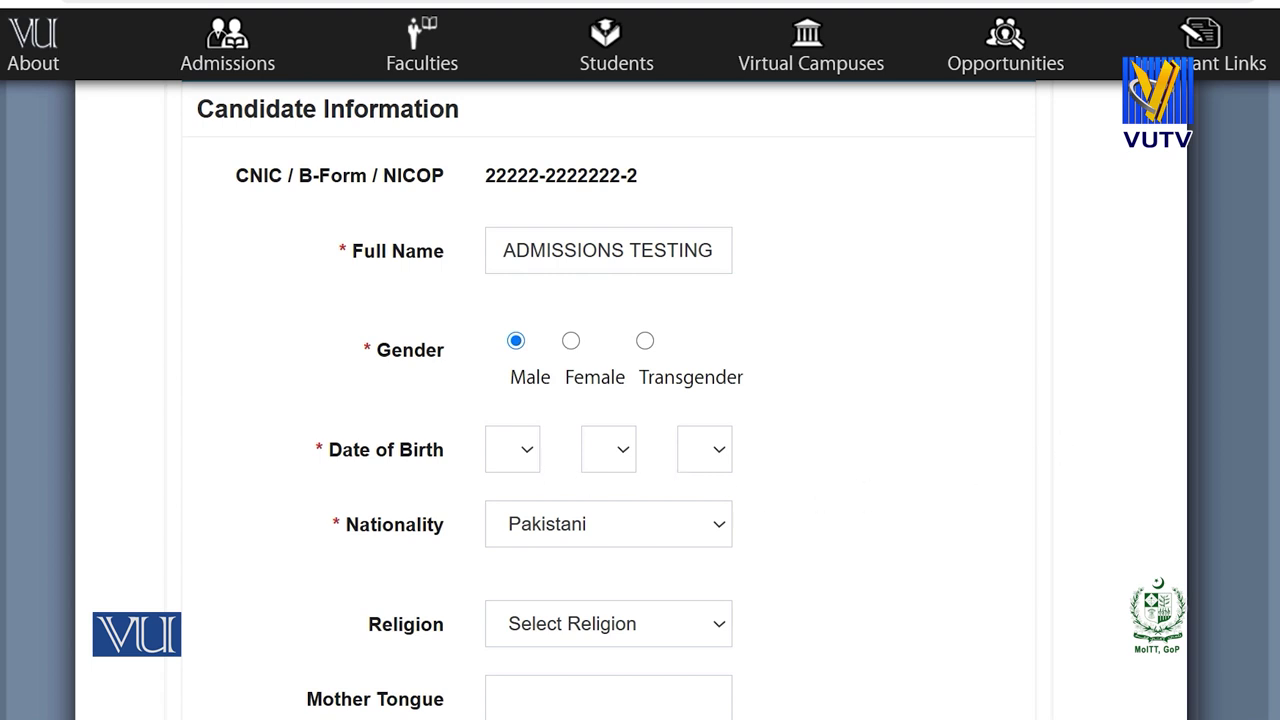
pyautogui.scroll(-4, 608, 400)
pyautogui.scroll(-1, 608, 400)
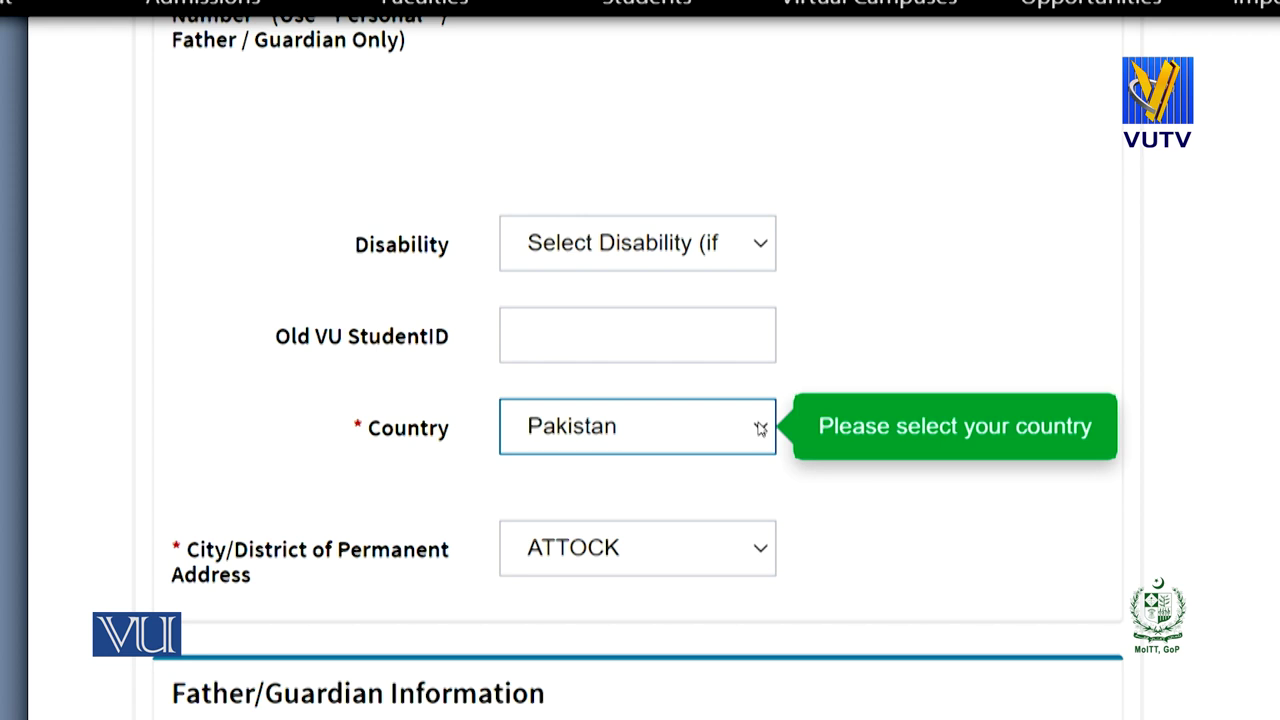
pyautogui.click(760, 428)
pyautogui.click(760, 428)
pyautogui.click(753, 557)
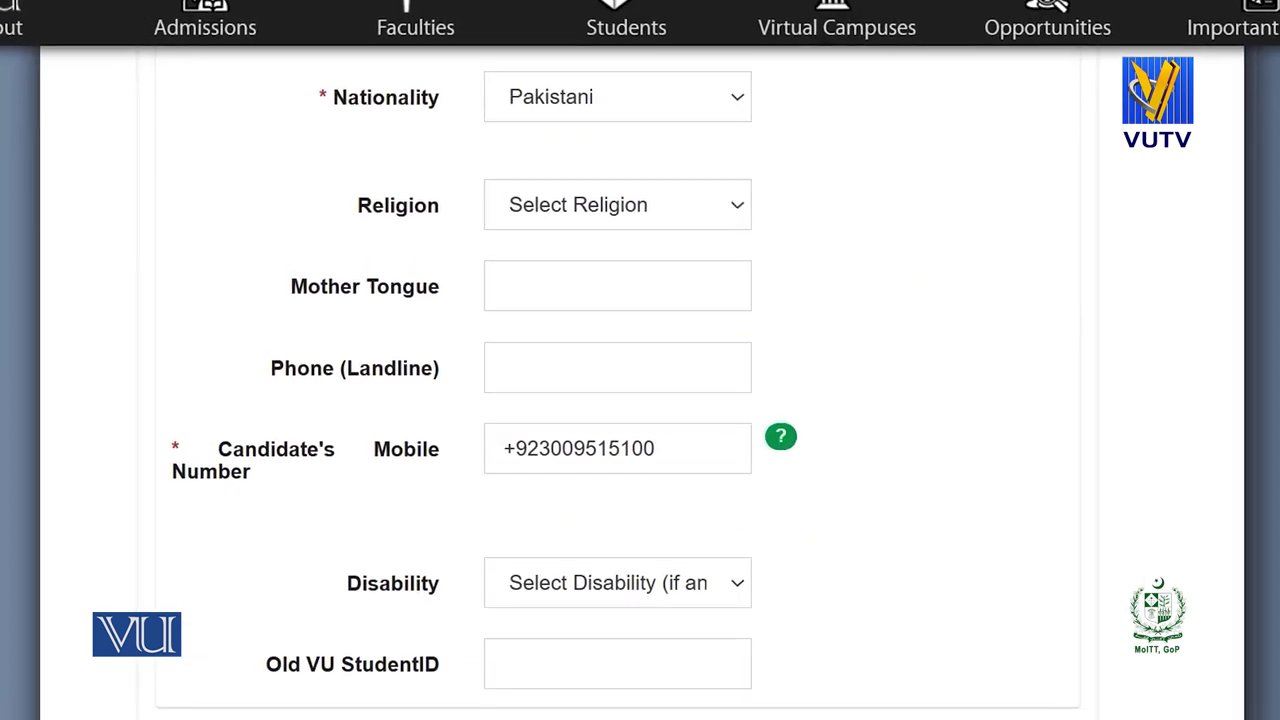
pyautogui.scroll(-5, 608, 415)
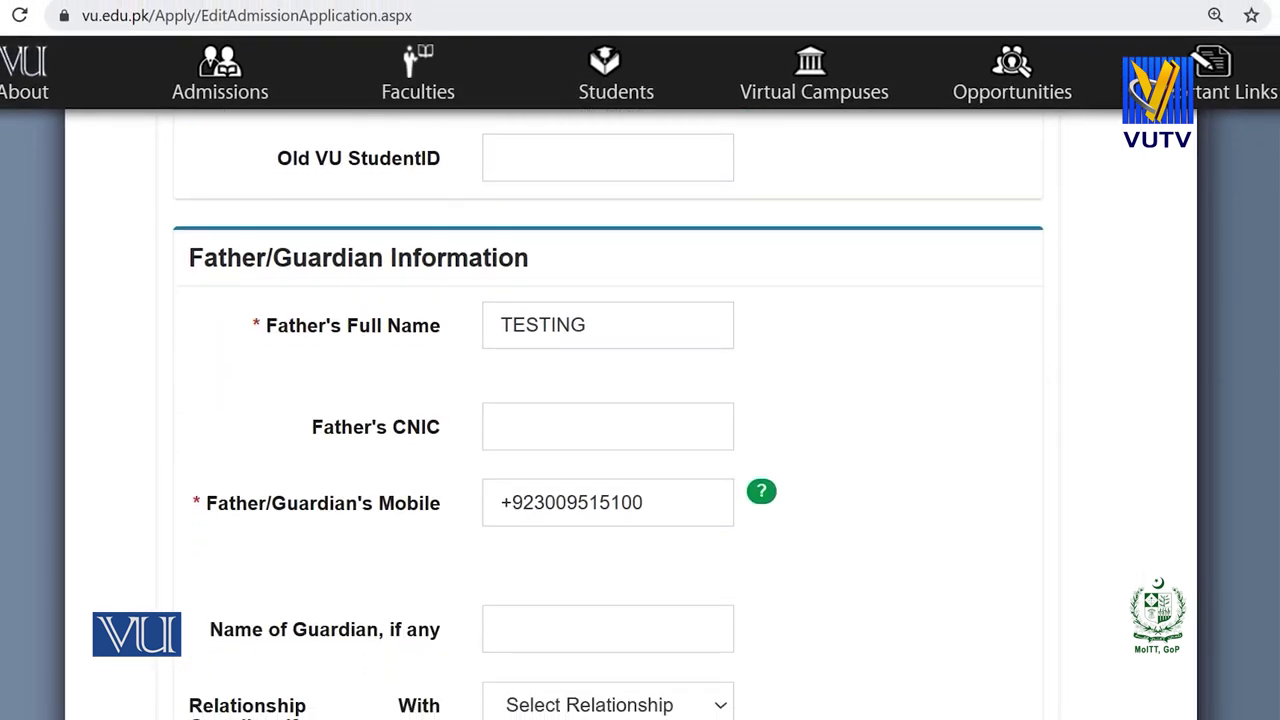
pyautogui.scroll(-1, 608, 415)
pyautogui.scroll(-1, 608, 416)
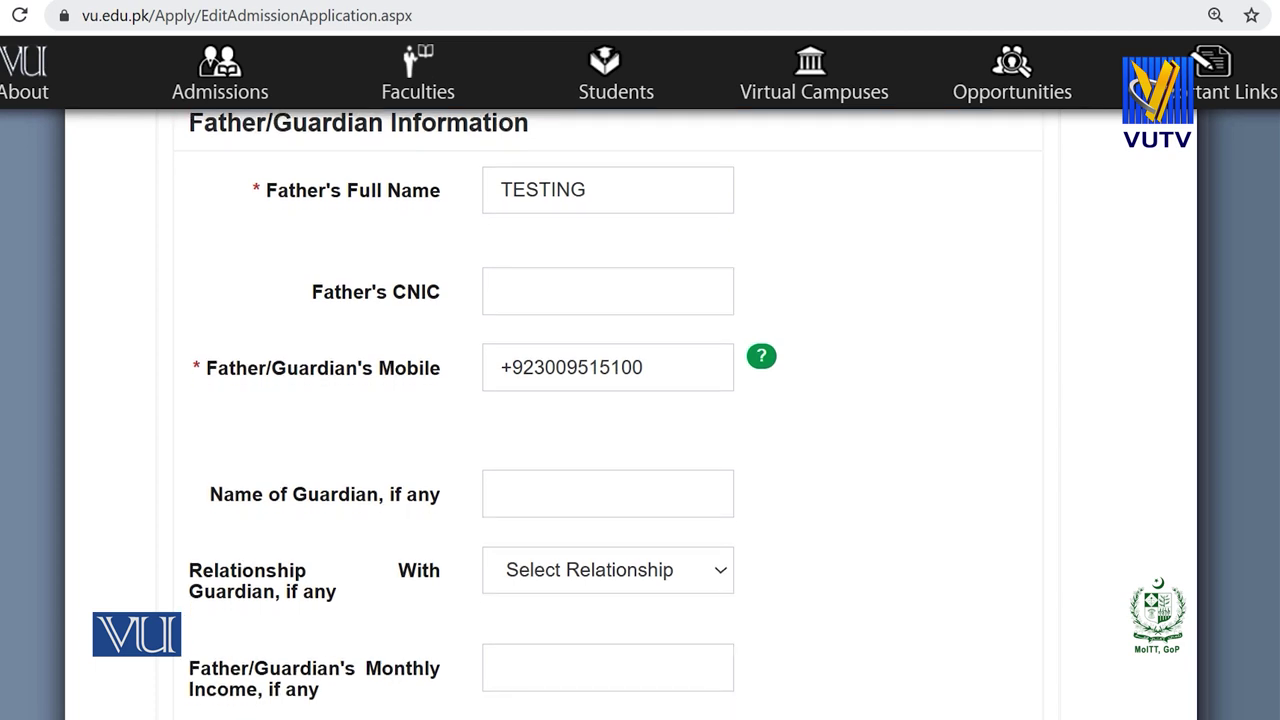
pyautogui.scroll(1, 608, 416)
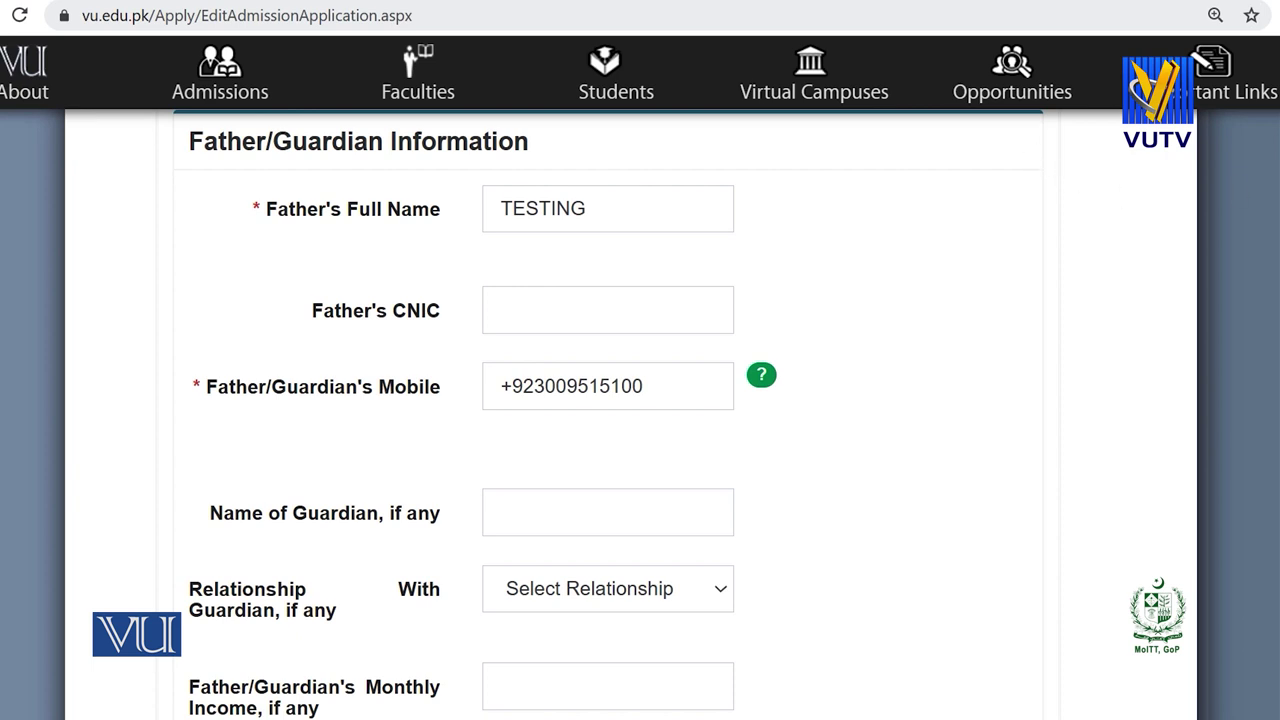
pyautogui.scroll(1, 608, 415)
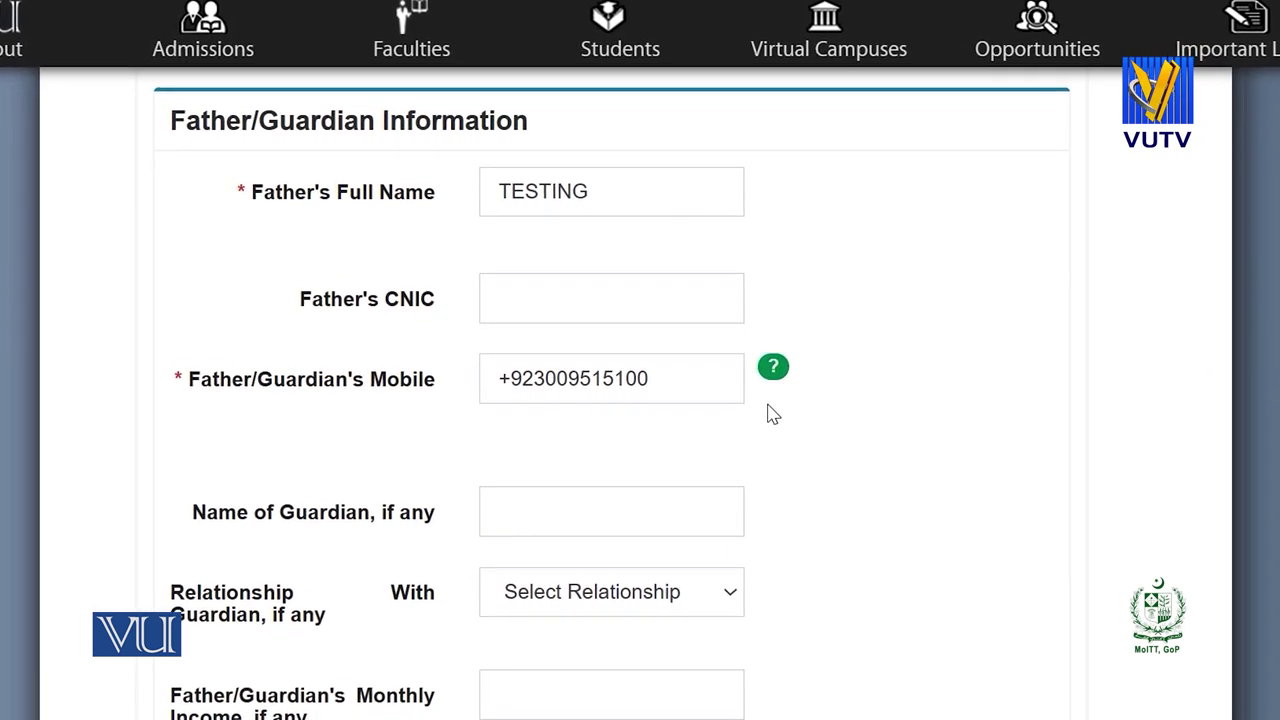
pyautogui.scroll(-5, 766, 411)
pyautogui.scroll(-2, 801, 281)
pyautogui.scroll(1, 801, 281)
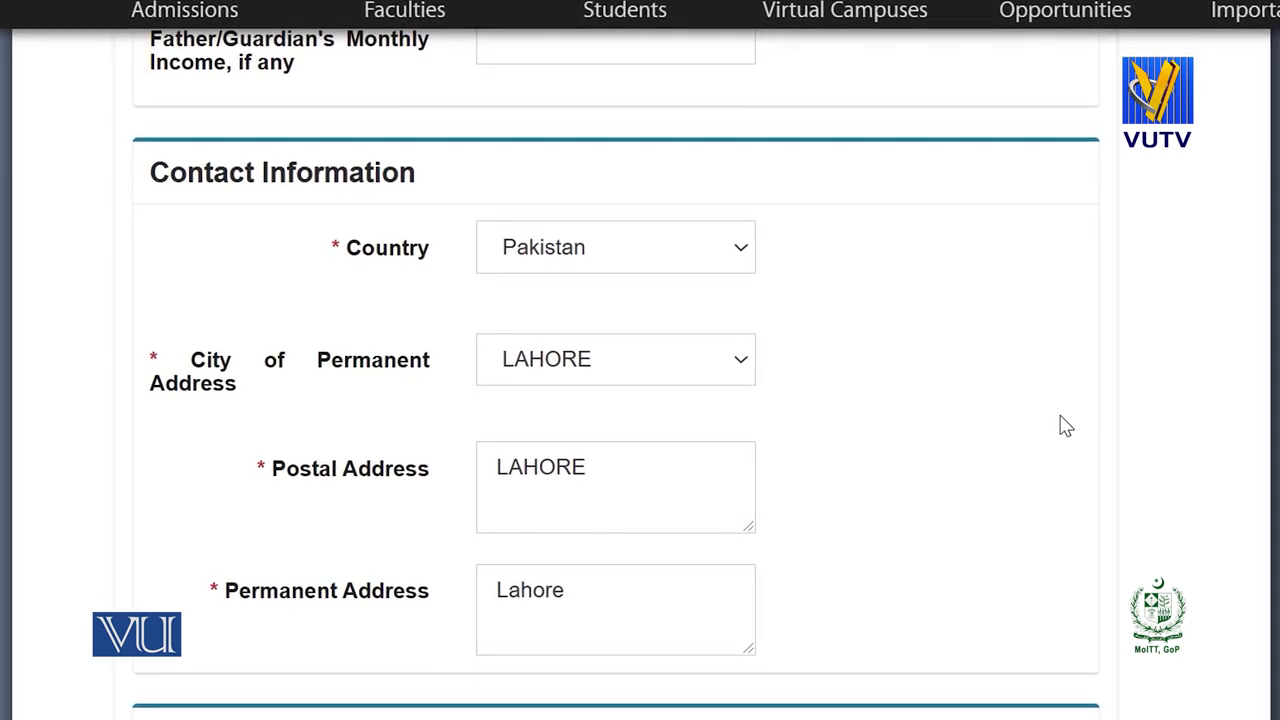
pyautogui.scroll(-1, 640, 400)
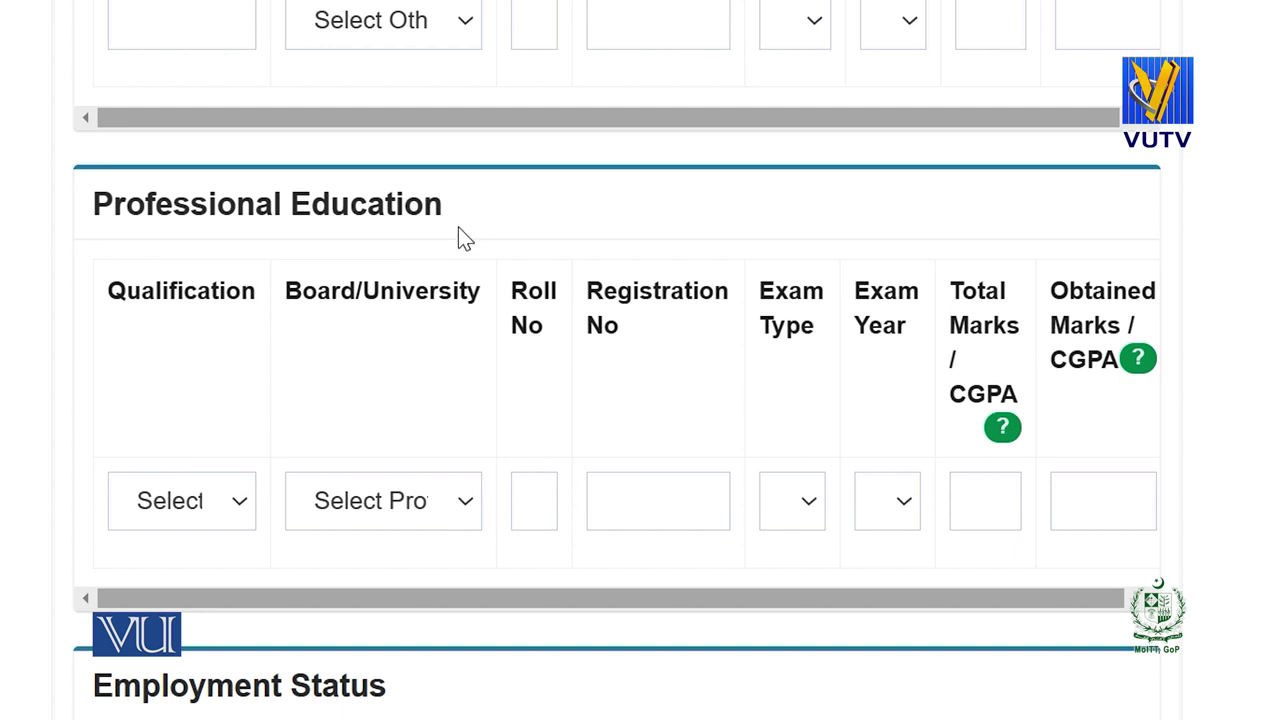
pyautogui.scroll(-5, 458, 237)
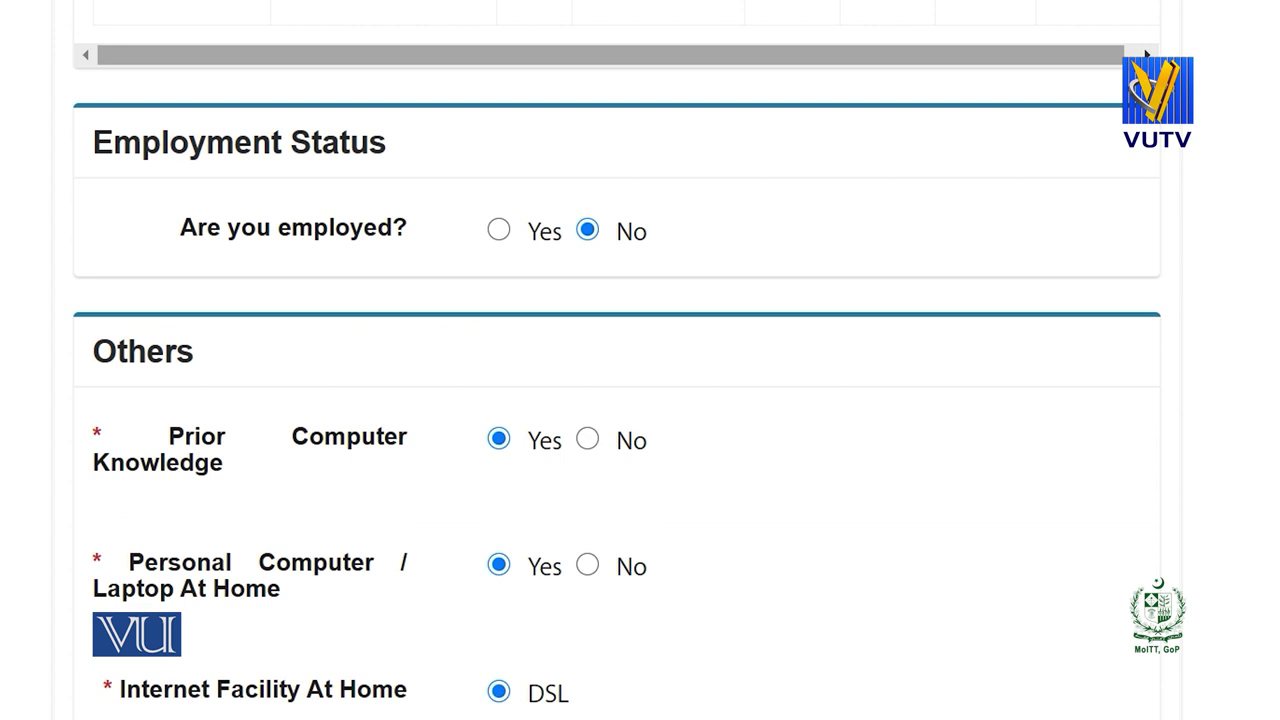
# Set Employed to No and choose VU Website as the referral source.
pyautogui.click(498, 237)
pyautogui.click(586, 242)
pyautogui.scroll(-4, 638, 266)
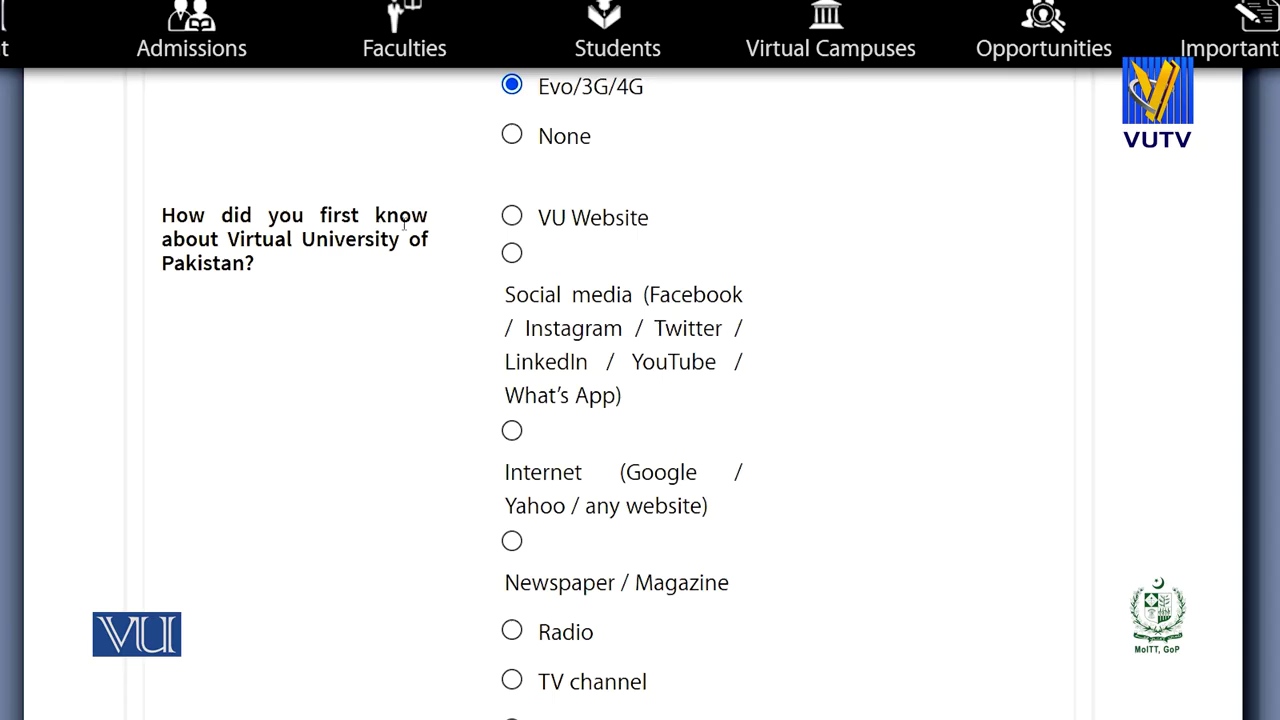
pyautogui.click(511, 216)
pyautogui.scroll(-1, 760, 500)
pyautogui.scroll(-4, 760, 493)
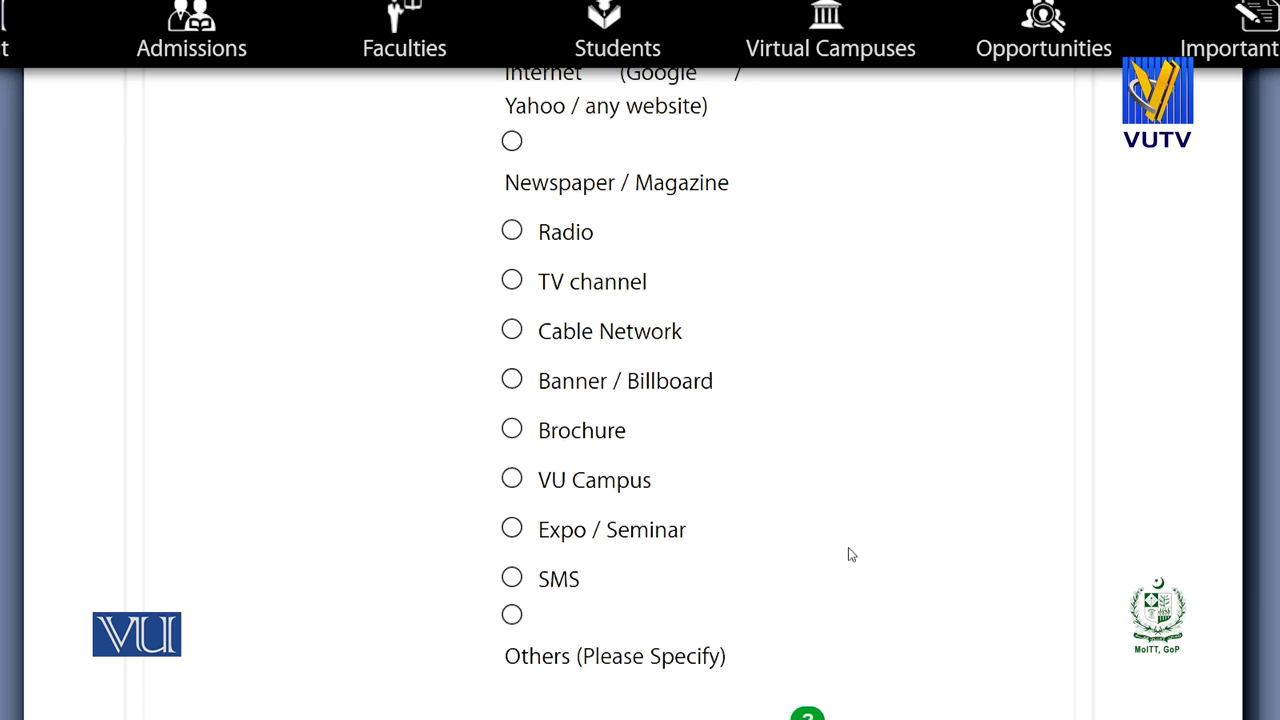
pyautogui.scroll(-4, 505, 525)
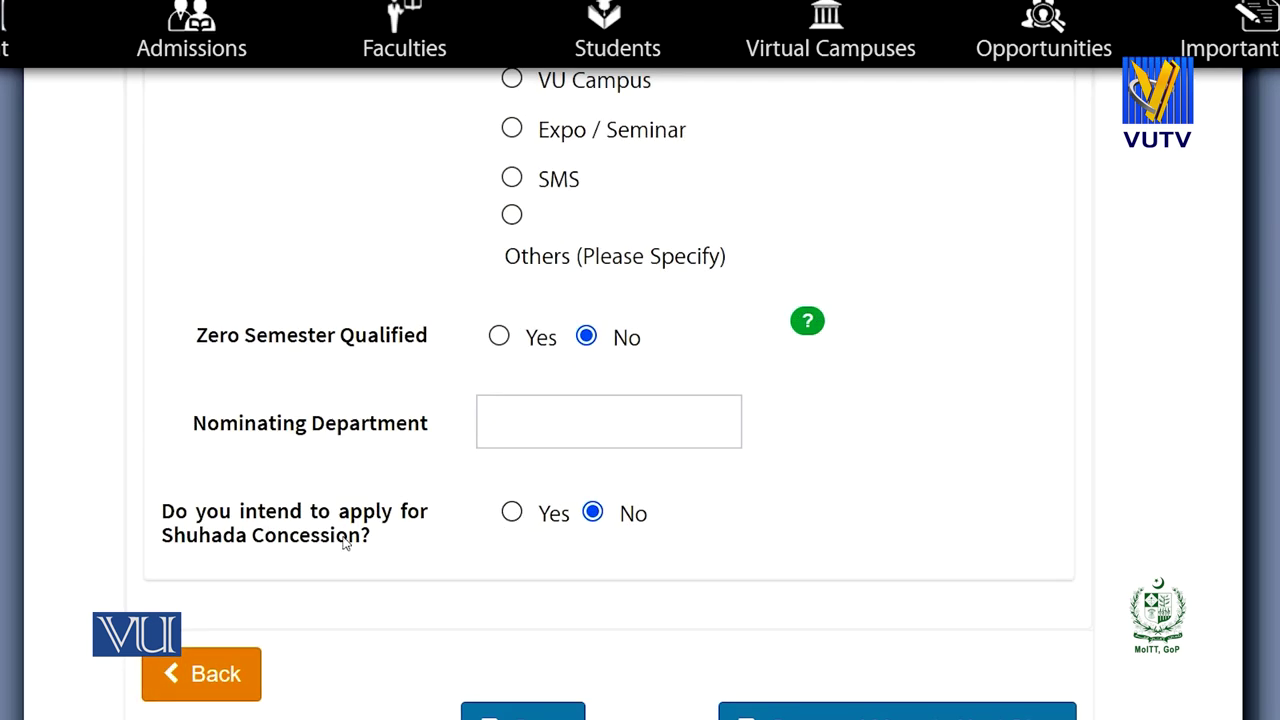
# Keep Shuhada Concession at No and save the personal information.
pyautogui.click(512, 512)
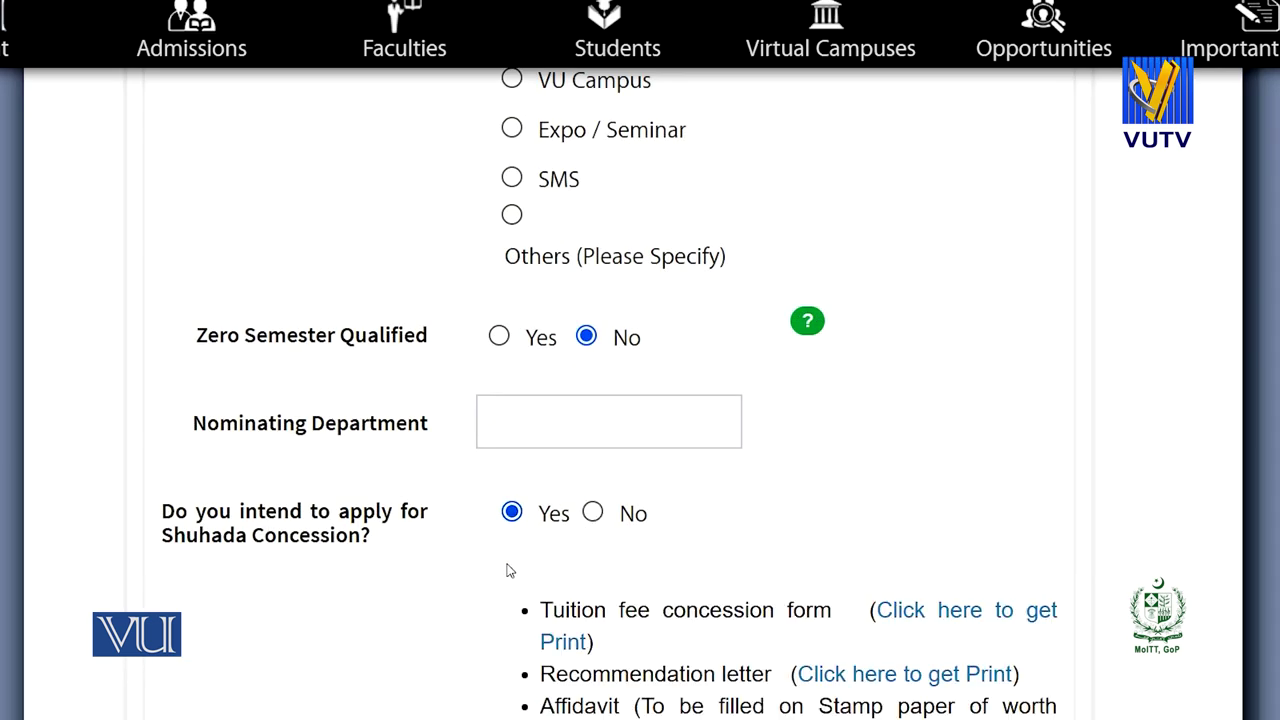
pyautogui.scroll(-1, 805, 573)
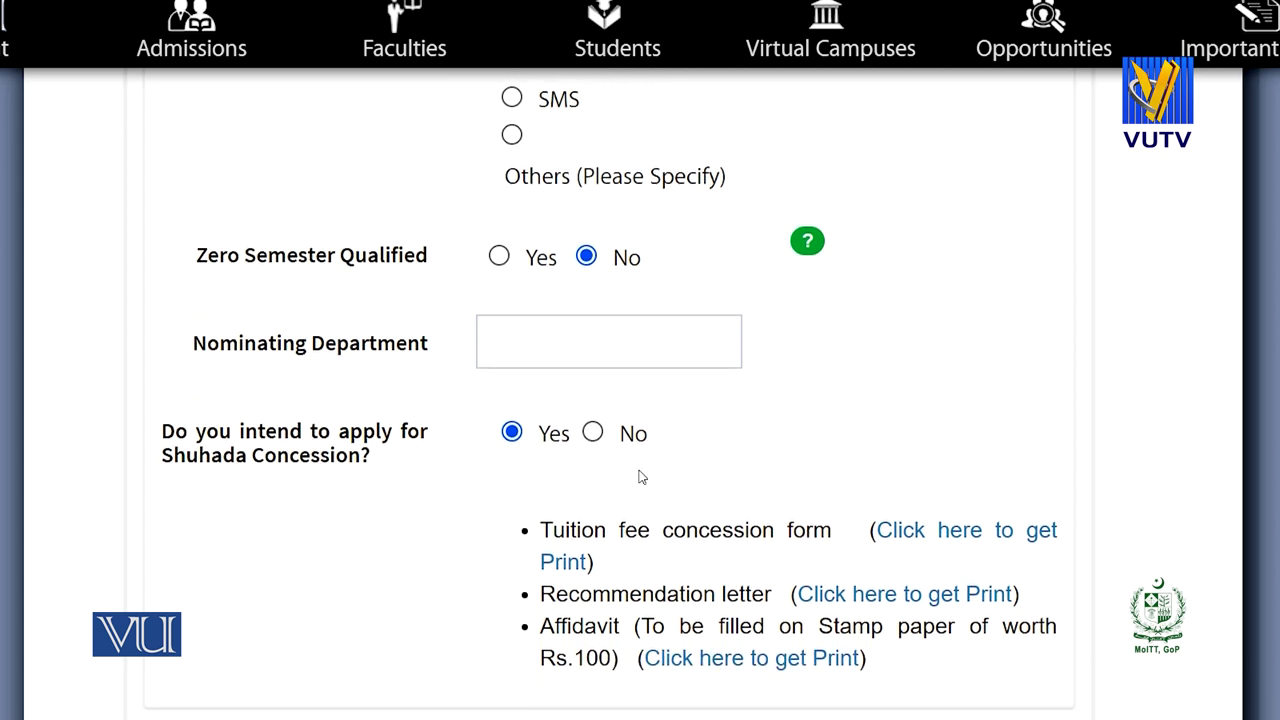
pyautogui.click(593, 432)
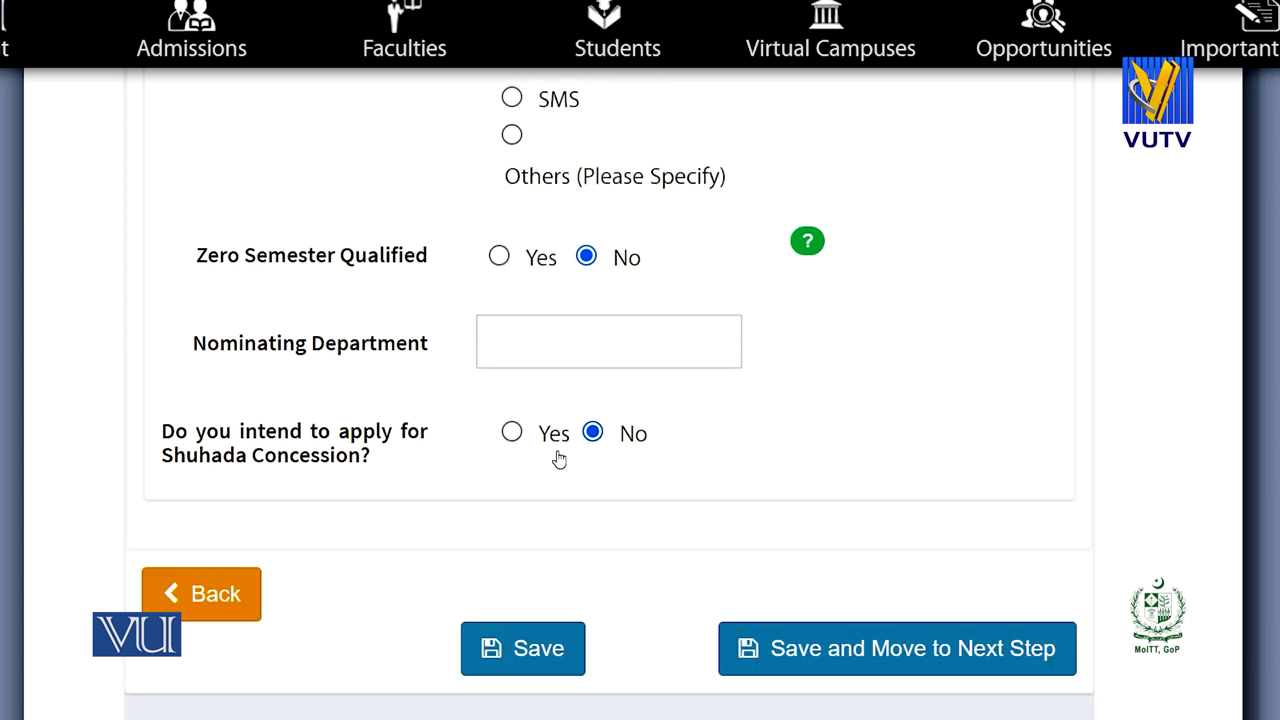
pyautogui.click(511, 433)
pyautogui.scroll(-1, 963, 530)
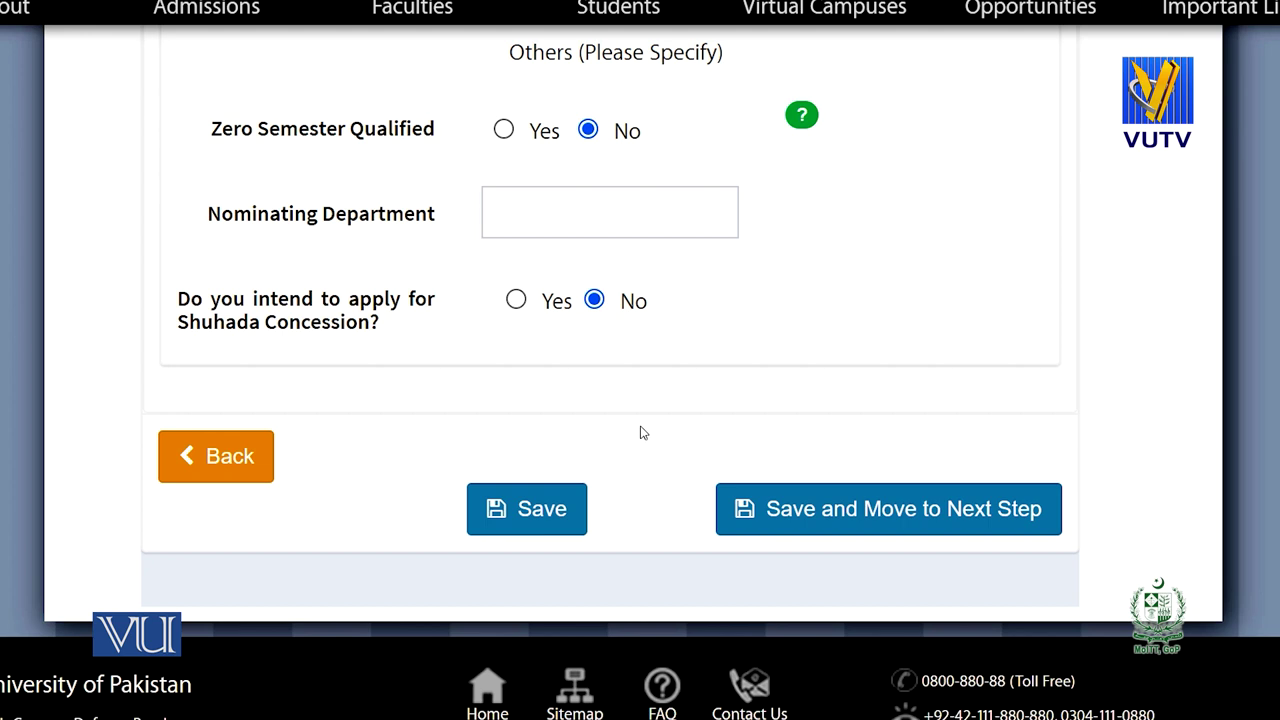
pyautogui.click(810, 512)
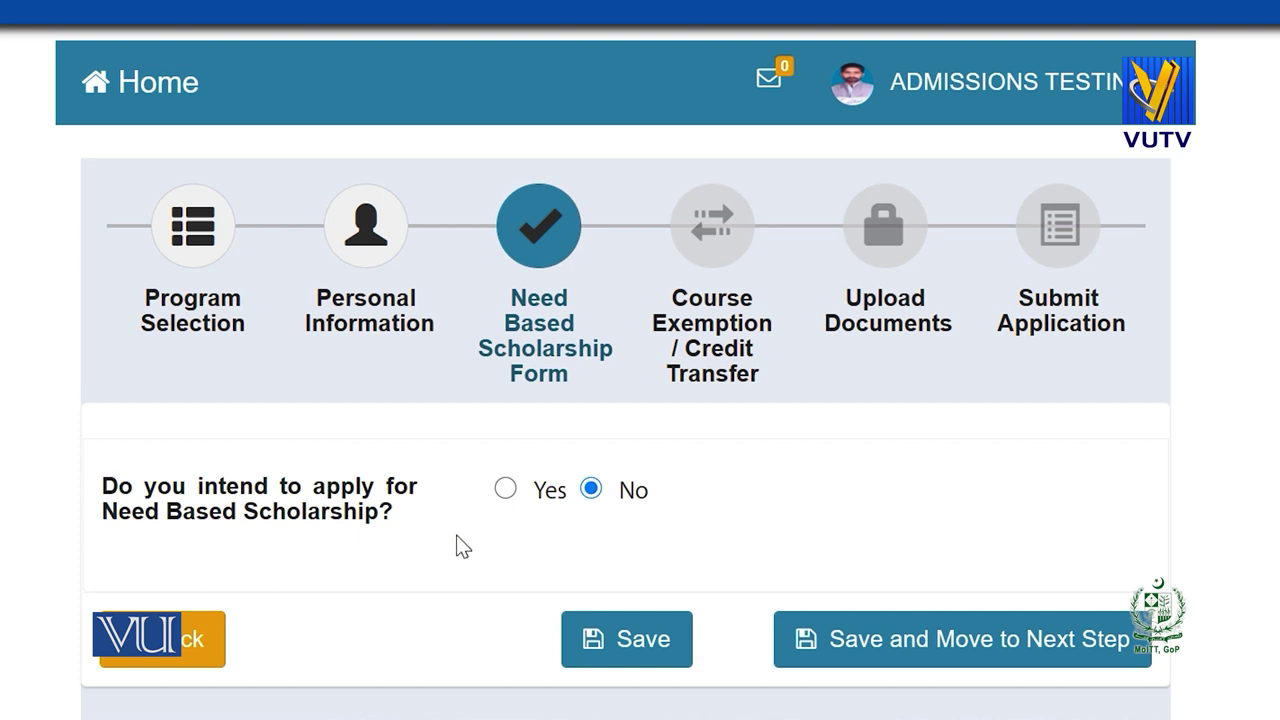
# Leave Need Based Scholarship answered No and save the scholarship step.
pyautogui.click(507, 489)
pyautogui.scroll(-2, 509, 490)
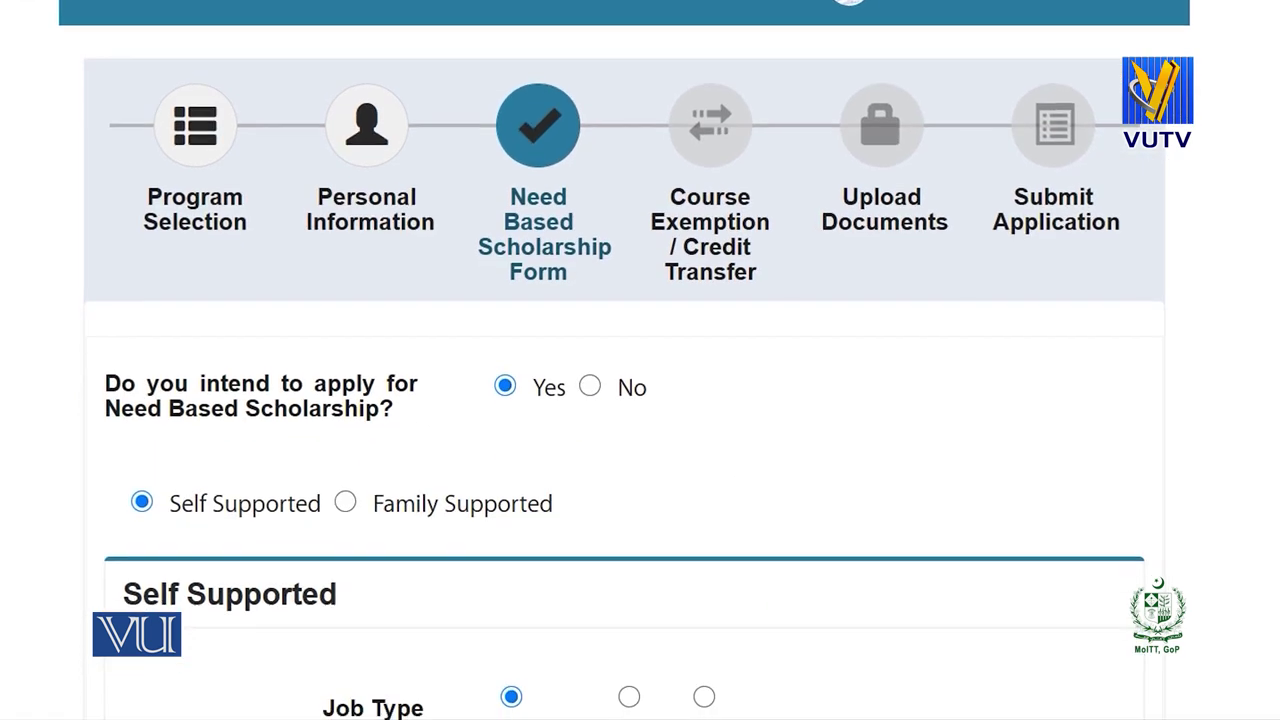
pyautogui.scroll(-3, 640, 400)
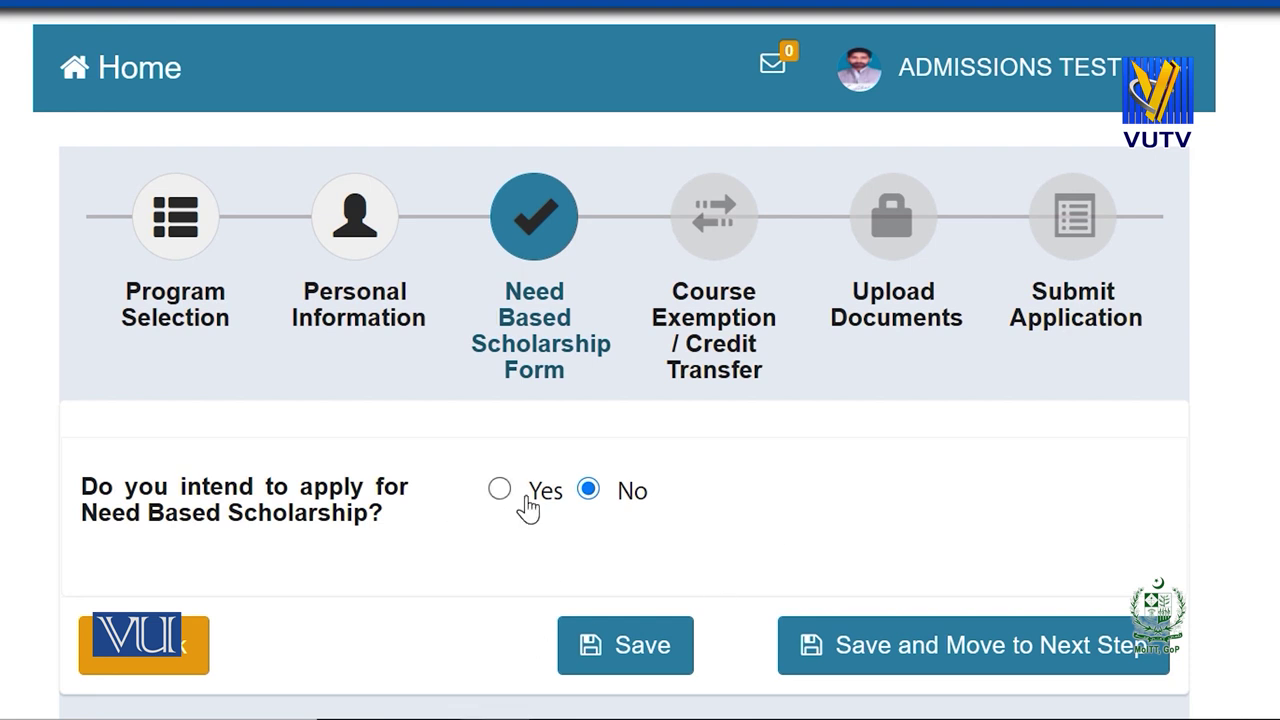
pyautogui.click(523, 498)
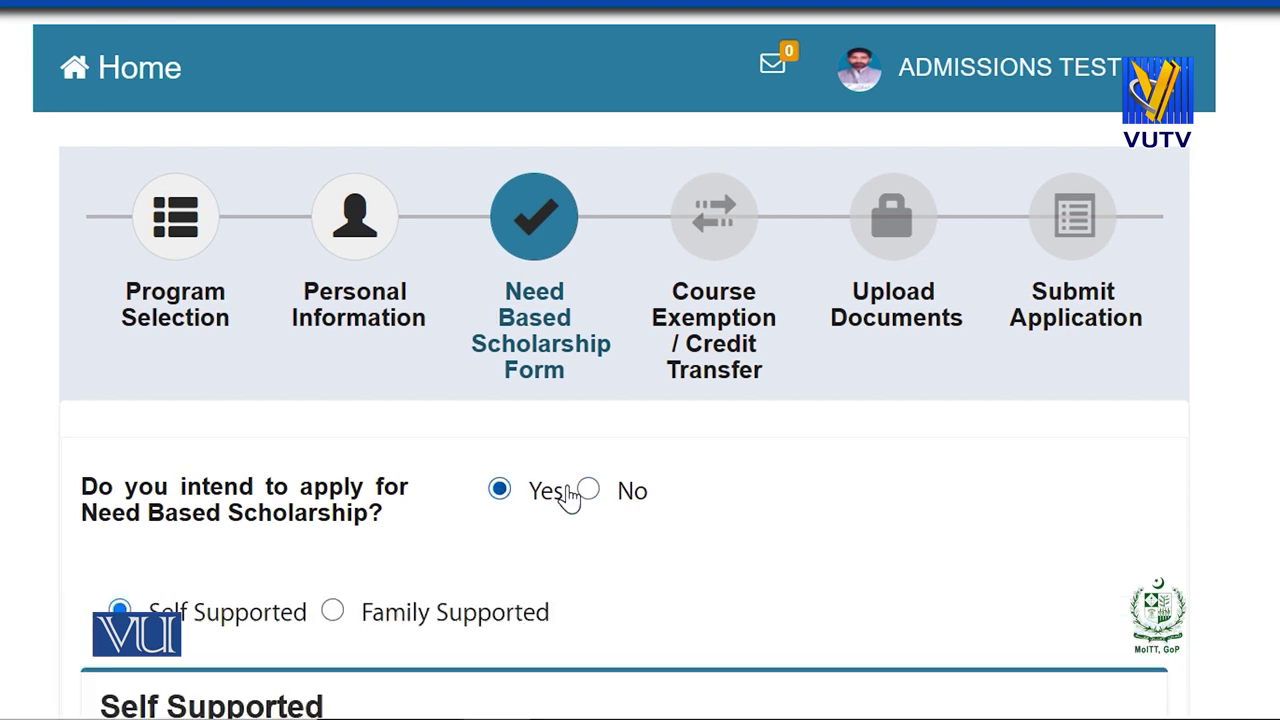
pyautogui.click(590, 498)
pyautogui.click(947, 662)
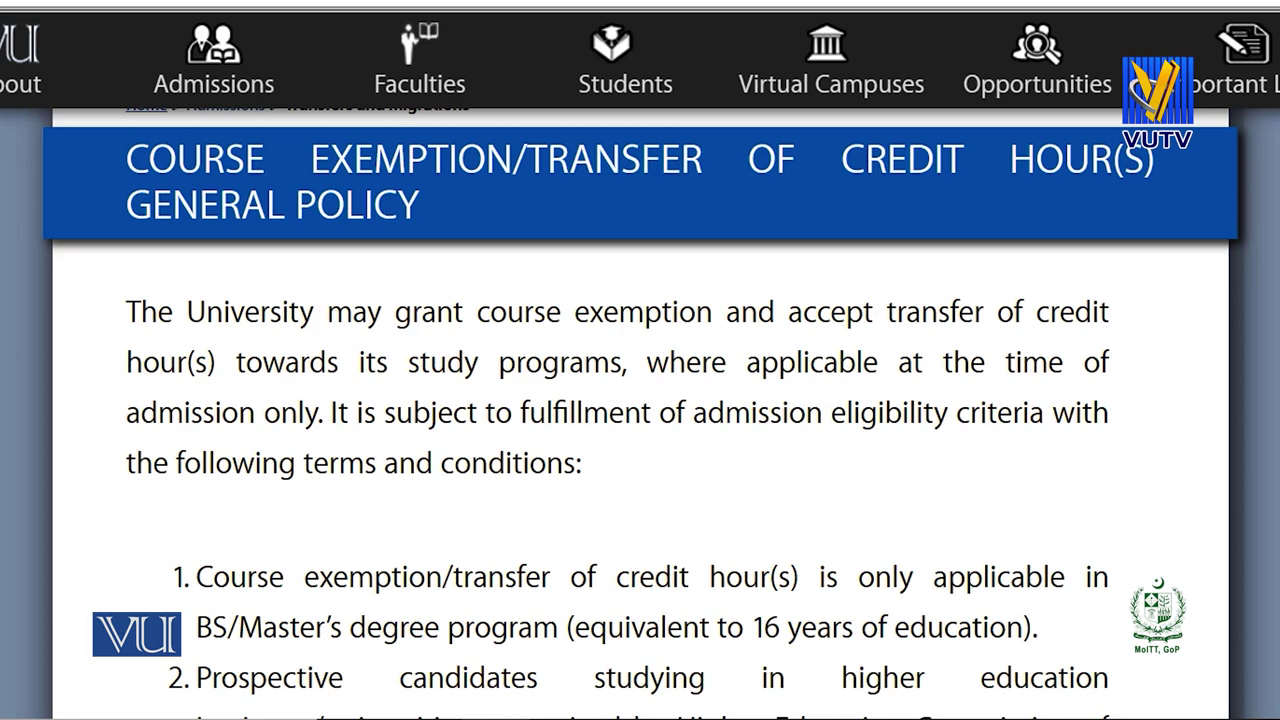
# Scroll through the Course Exemption/Transfer of Credit Hour(s) General Policy page.
pyautogui.scroll(-8, 640, 400)
pyautogui.scroll(-5, 640, 400)
pyautogui.scroll(-4, 640, 400)
pyautogui.scroll(-6, 640, 400)
pyautogui.scroll(-5, 640, 400)
pyautogui.scroll(-5, 1260, 437)
pyautogui.scroll(-3, 1260, 437)
pyautogui.scroll(-5, 1245, 465)
pyautogui.scroll(-5, 1235, 520)
pyautogui.scroll(-1, 1231, 568)
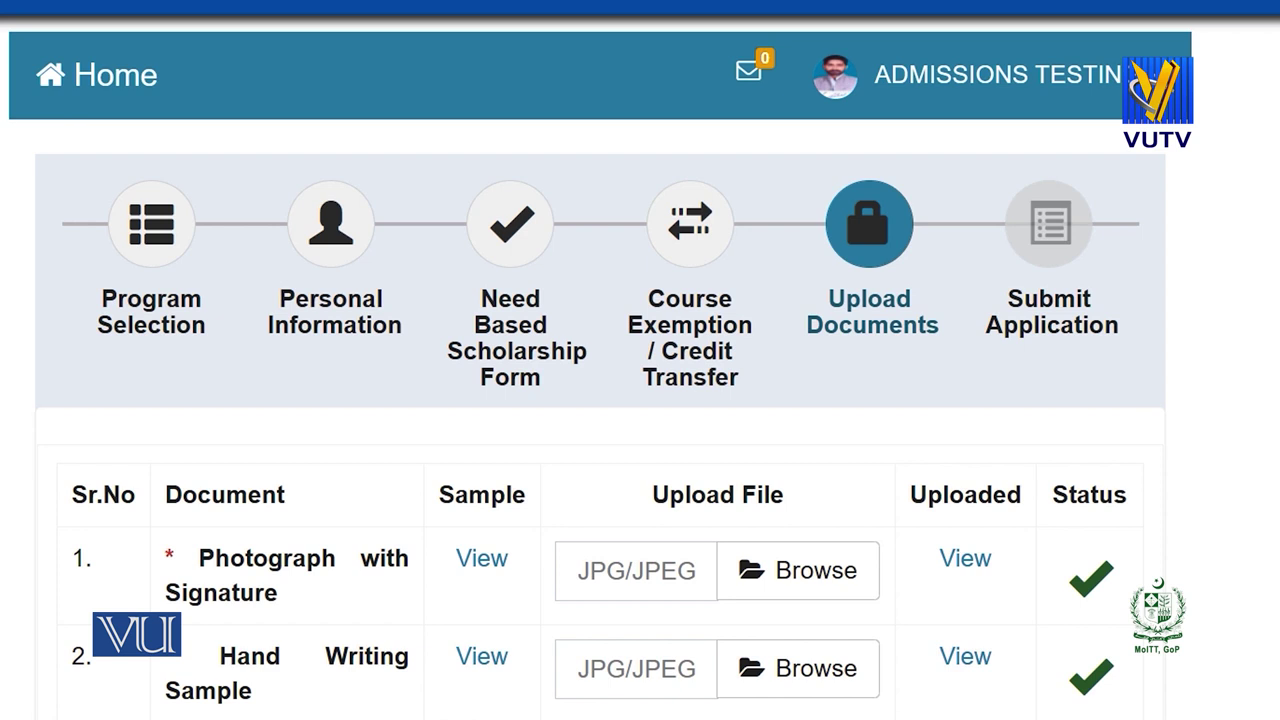
# Replace the Photograph with Signature file with Screenshot (1) from the Screenshots folder.
pyautogui.scroll(-4, 640, 400)
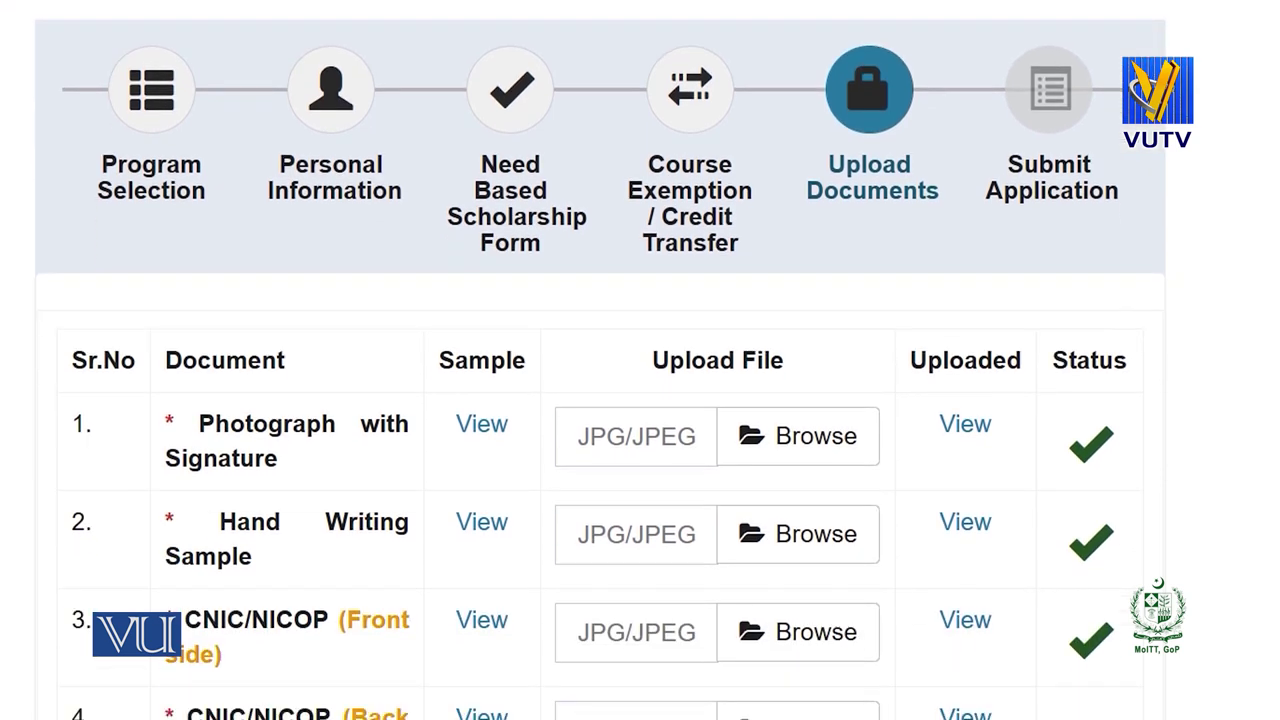
pyautogui.scroll(-1, 640, 400)
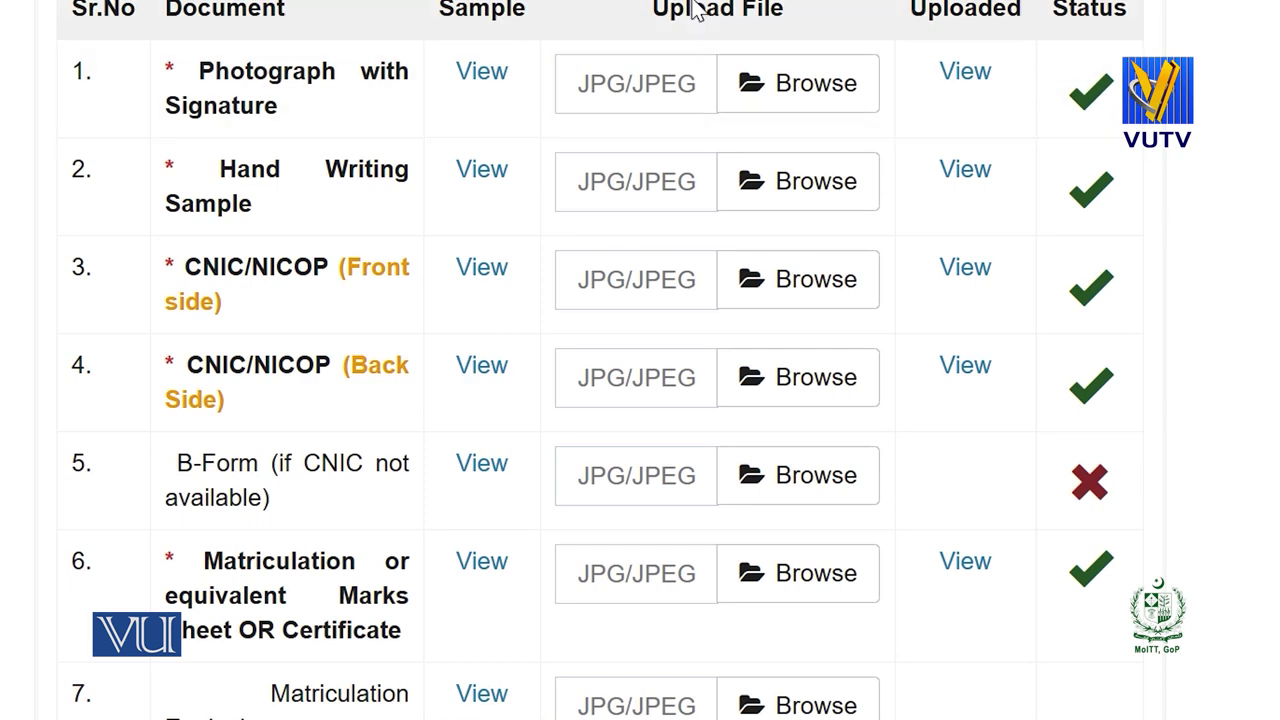
pyautogui.click(808, 108)
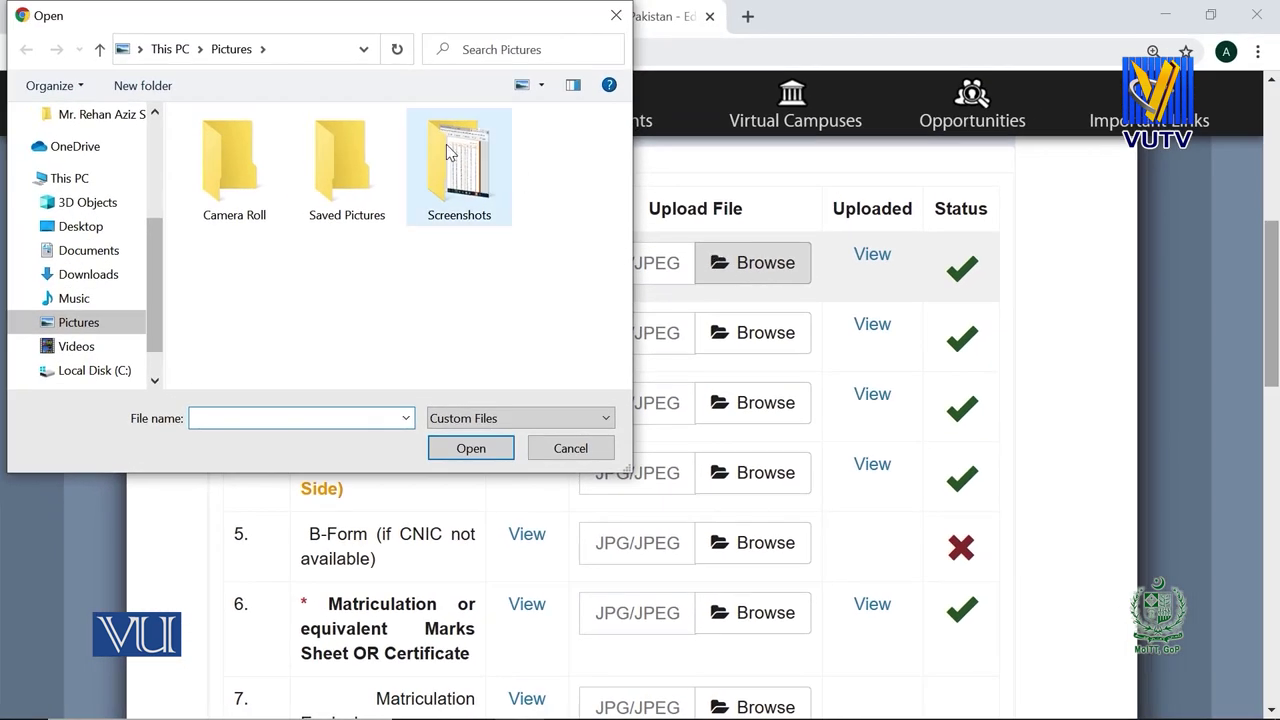
pyautogui.doubleClick(447, 151)
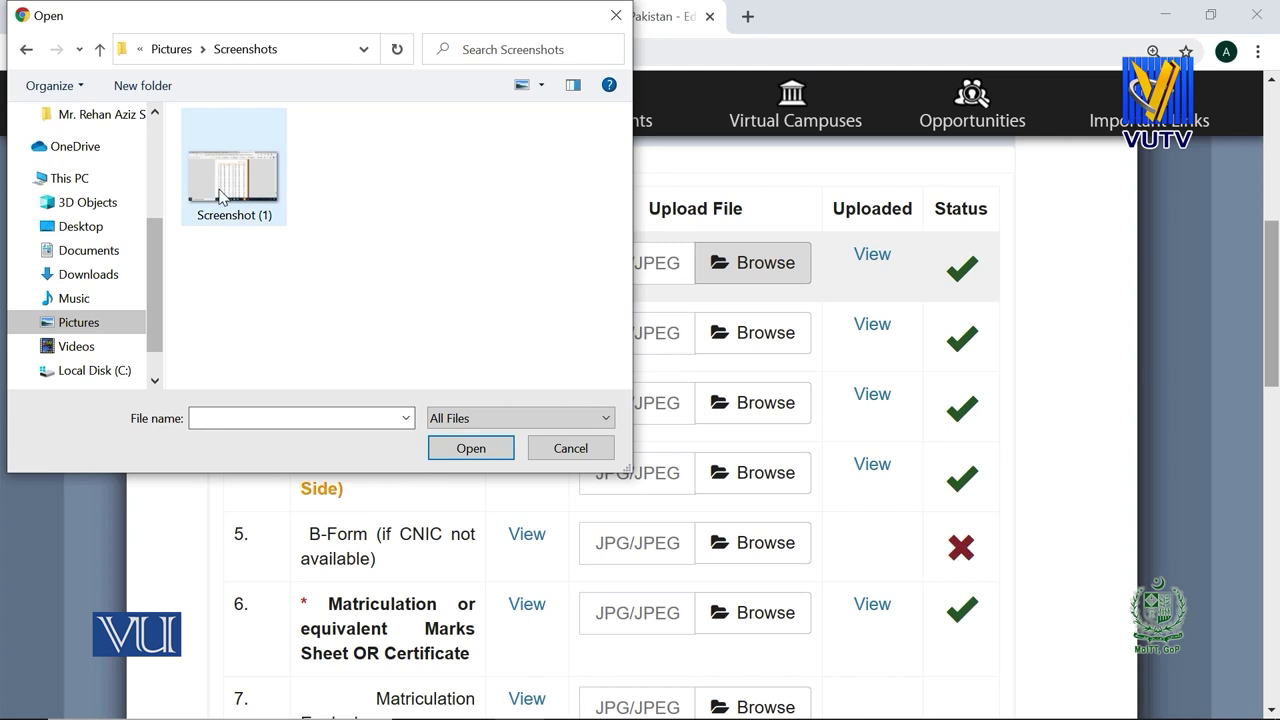
pyautogui.doubleClick(234, 165)
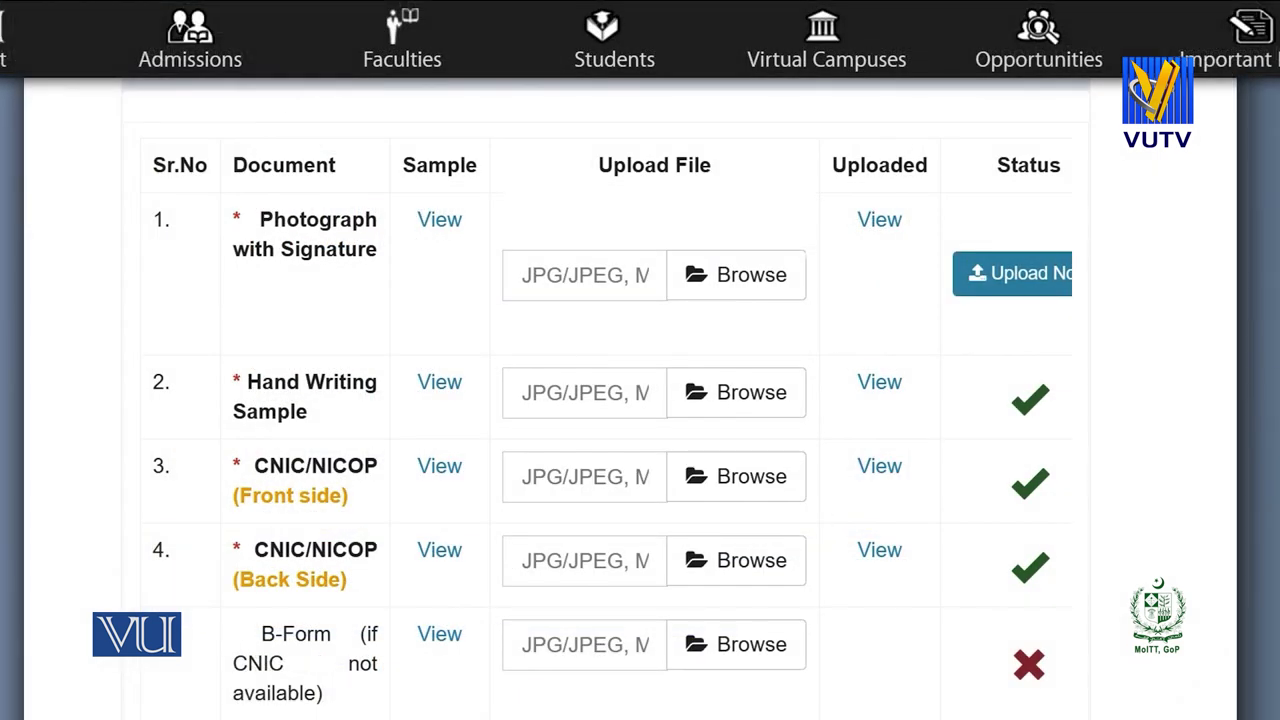
# Go past the scanning guidelines and declaration to the Submit Application step.
pyautogui.scroll(-5, 606, 400)
pyautogui.scroll(-8, 640, 400)
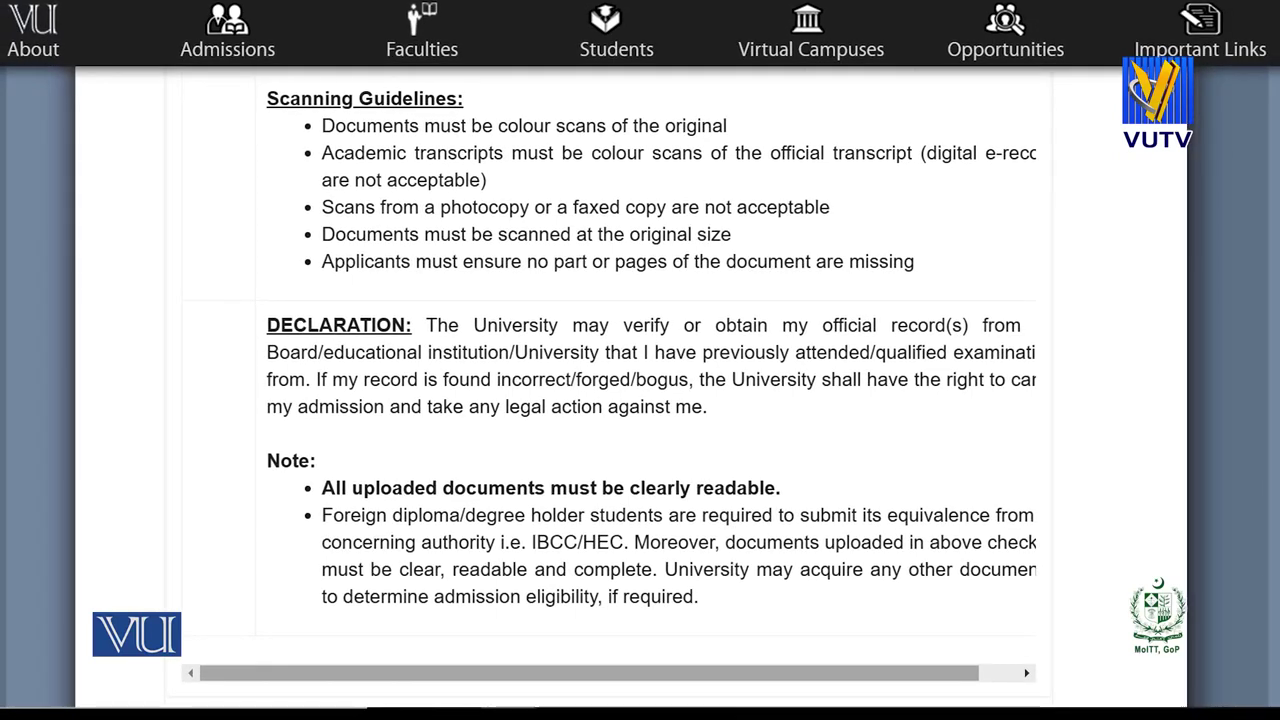
pyautogui.scroll(-2, 610, 400)
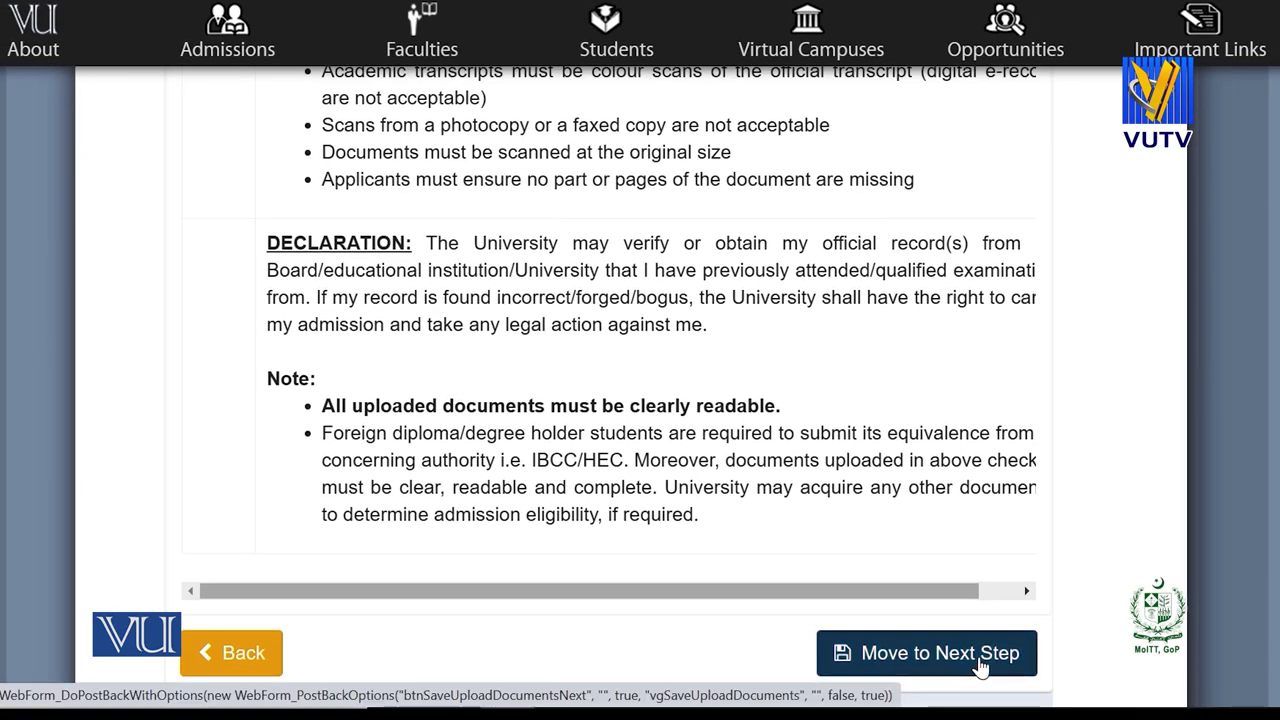
pyautogui.click(978, 664)
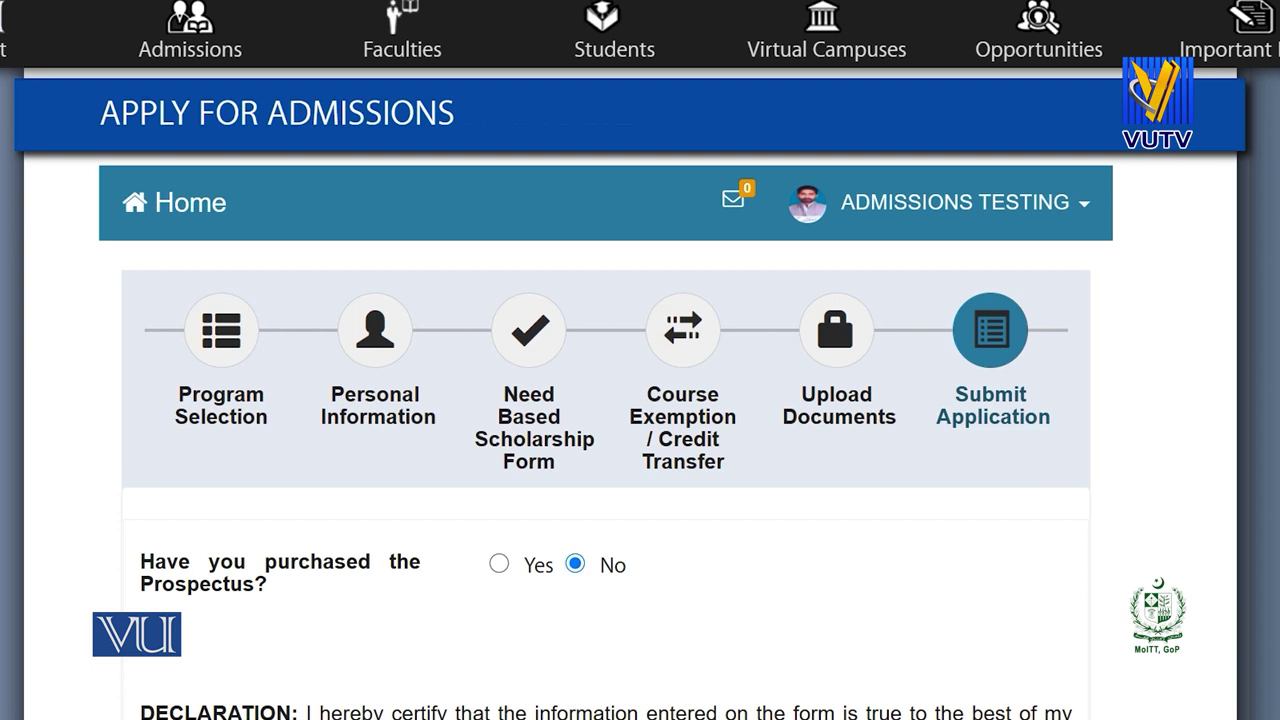
# Answer No to the prospectus question after briefly pasting Serial No. and Scratch No.
pyautogui.scroll(-1, 634, 394)
pyautogui.click(212, 198)
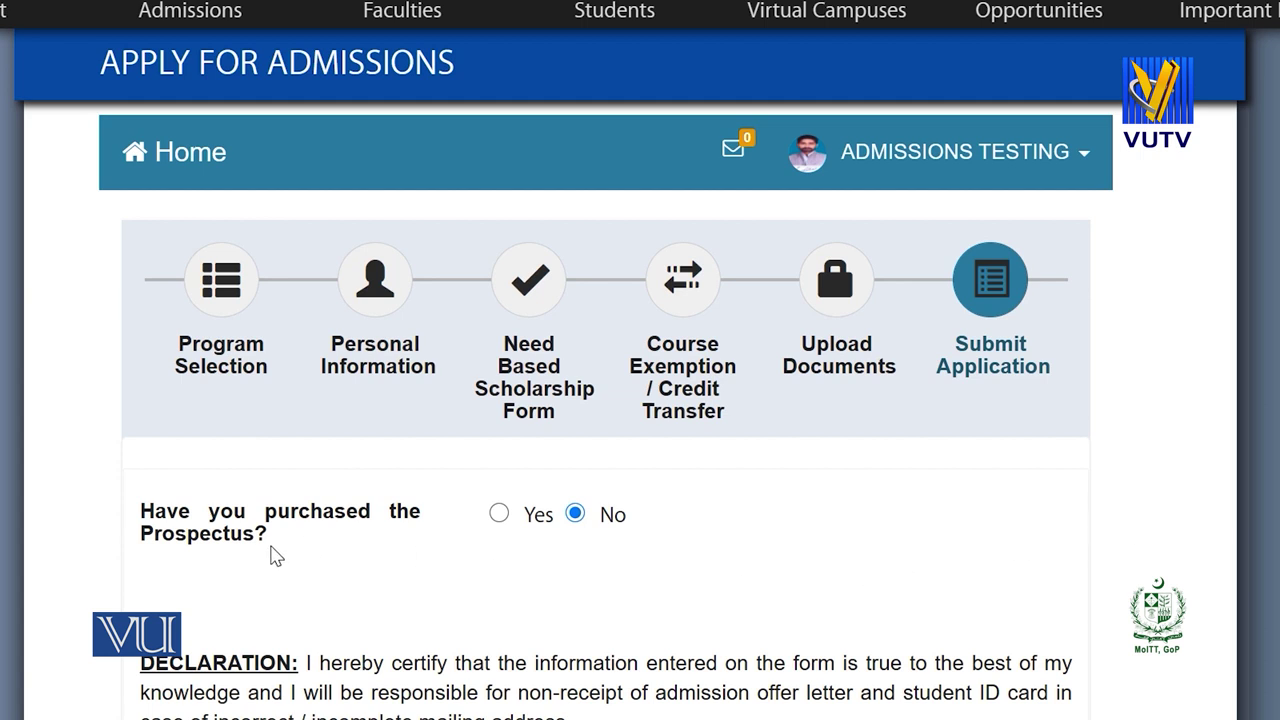
pyautogui.click(499, 514)
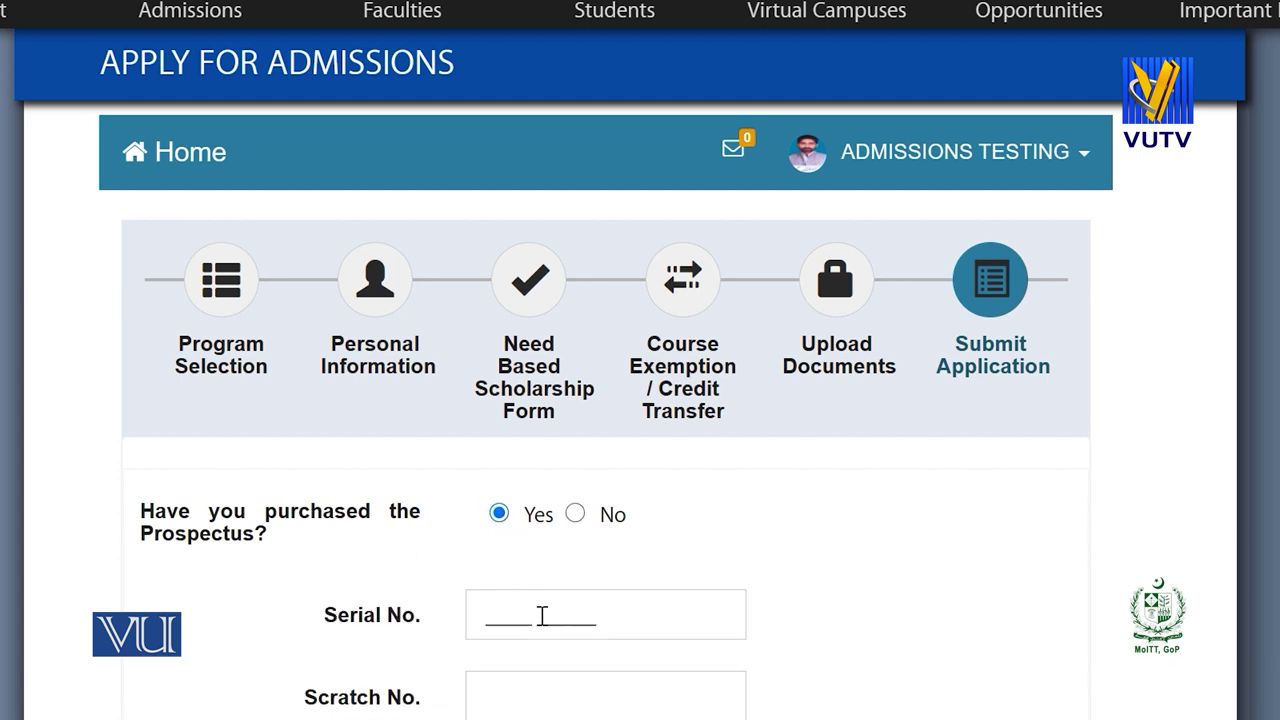
pyautogui.scroll(-2, 1218, 408)
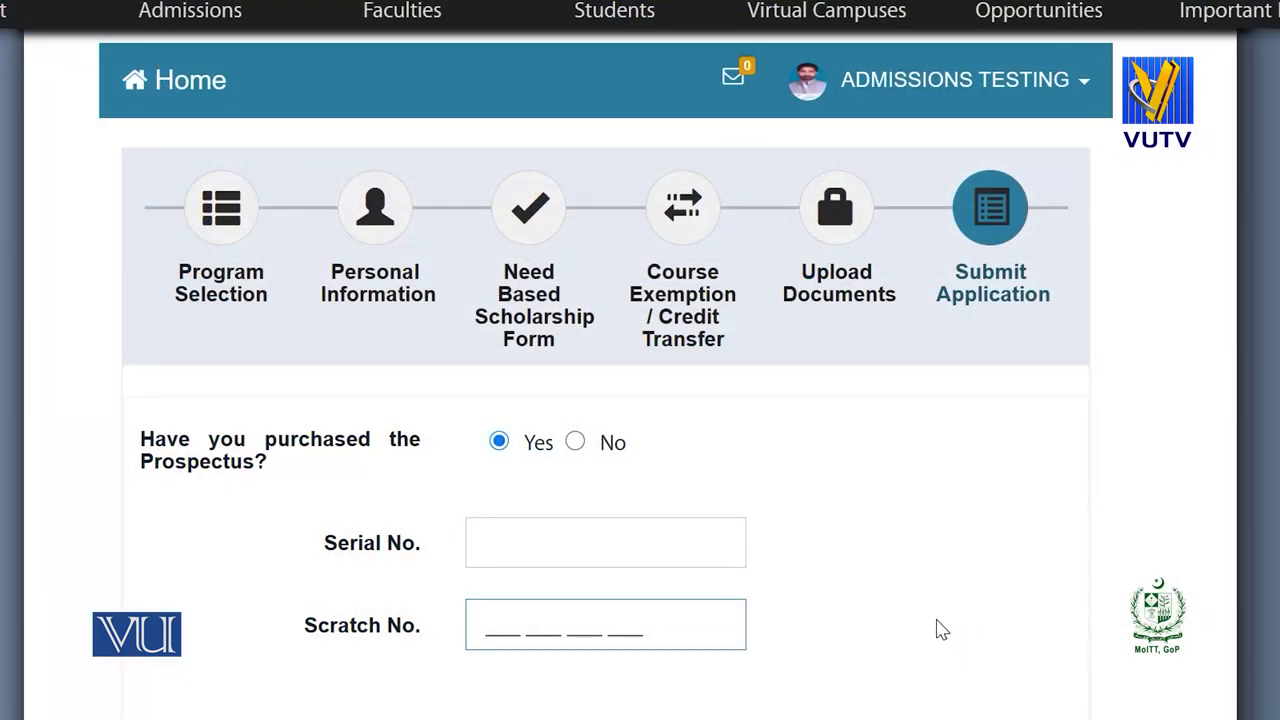
pyautogui.click(724, 555)
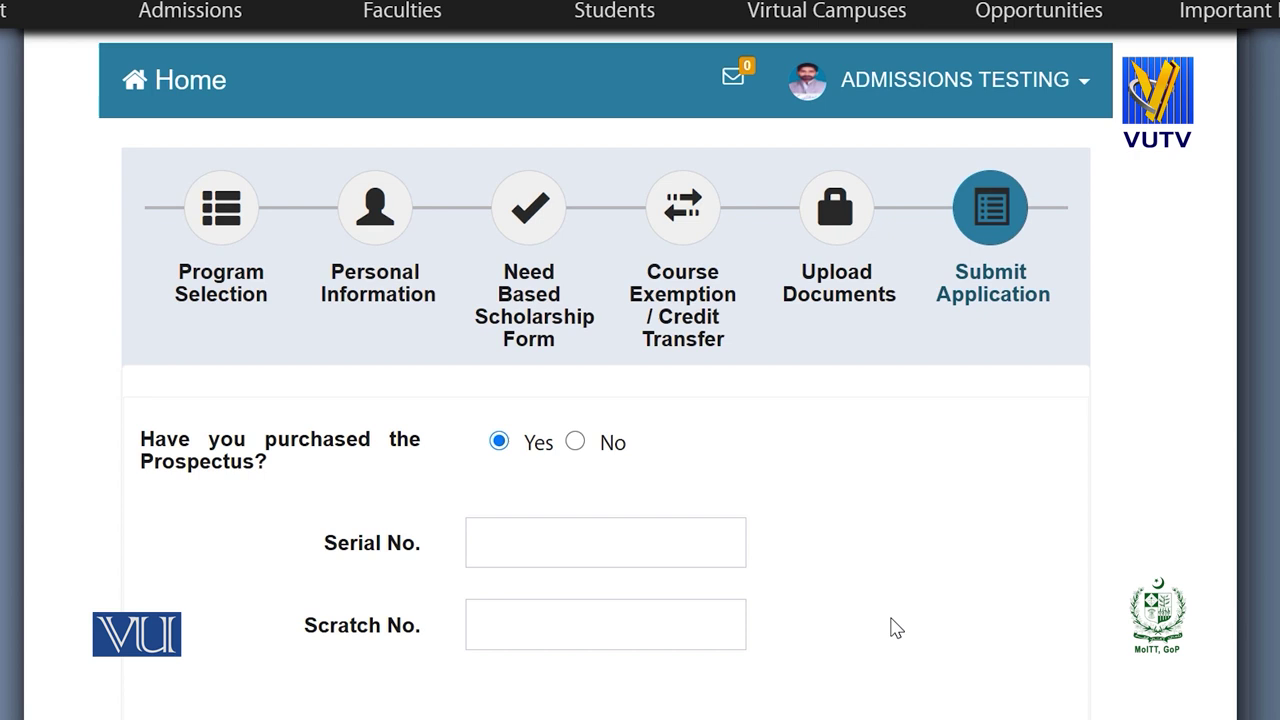
pyautogui.hotkey('ctrl', 'v')
pyautogui.press('Tab')
pyautogui.hotkey('ctrl', 'v')
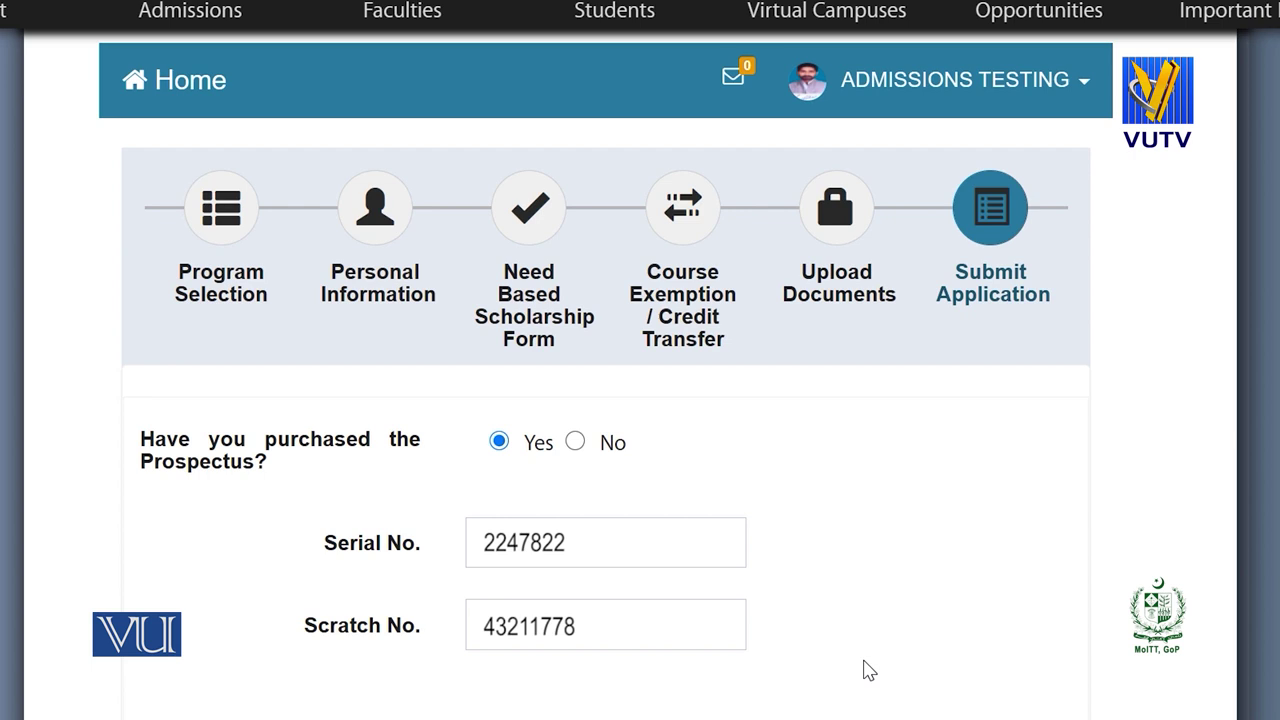
pyautogui.click(576, 443)
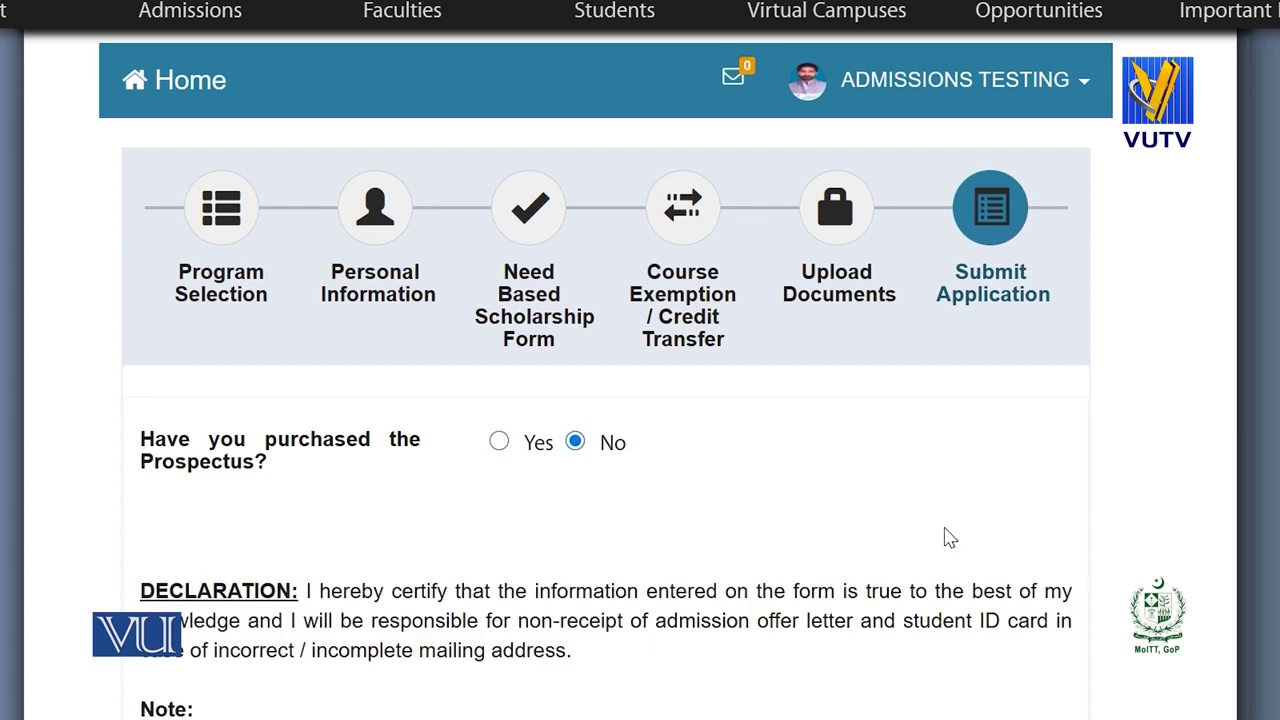
# Tick the I Agree declaration checkbox and review the application.
pyautogui.scroll(-1, 949, 537)
pyautogui.scroll(-3, 606, 373)
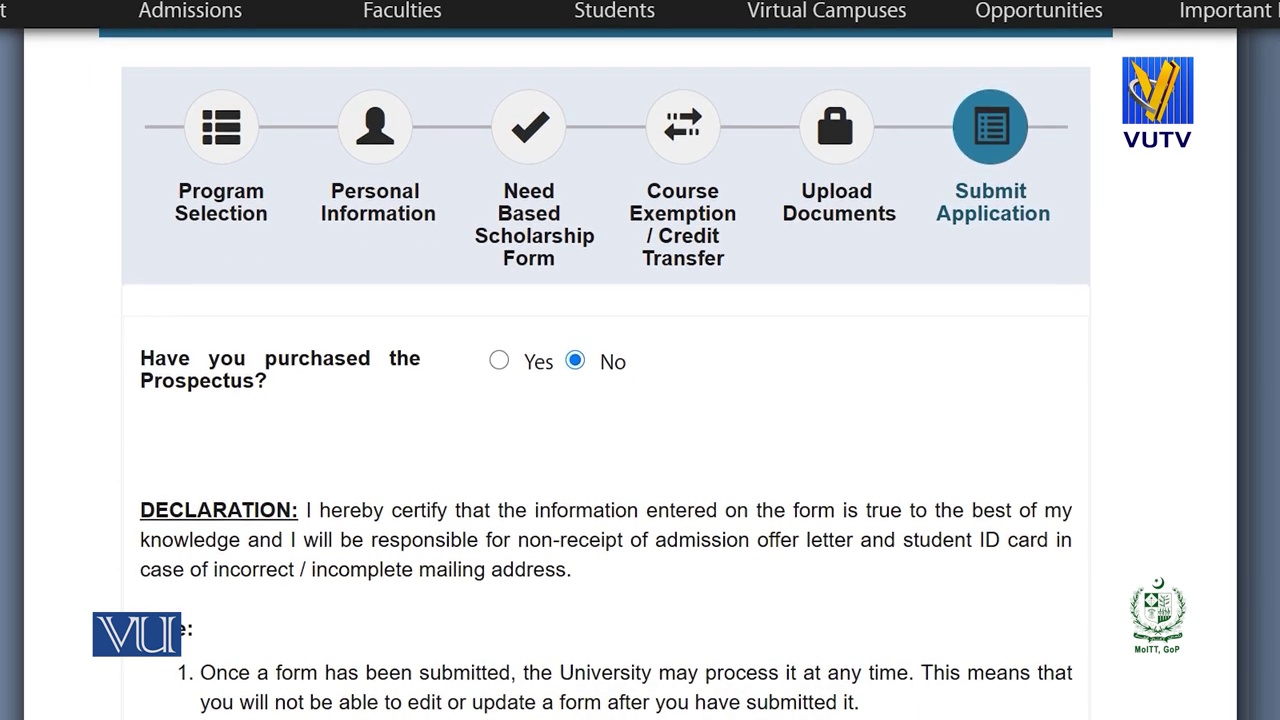
pyautogui.scroll(-1, 1150, 511)
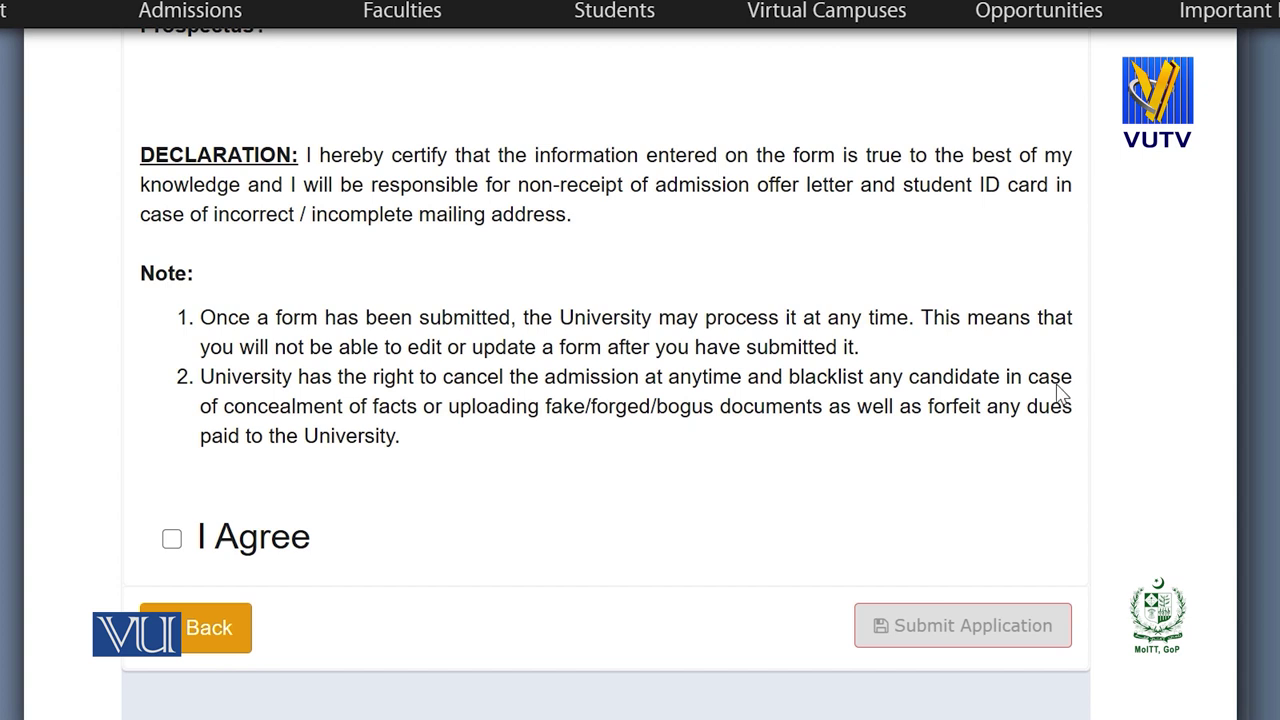
pyautogui.click(172, 539)
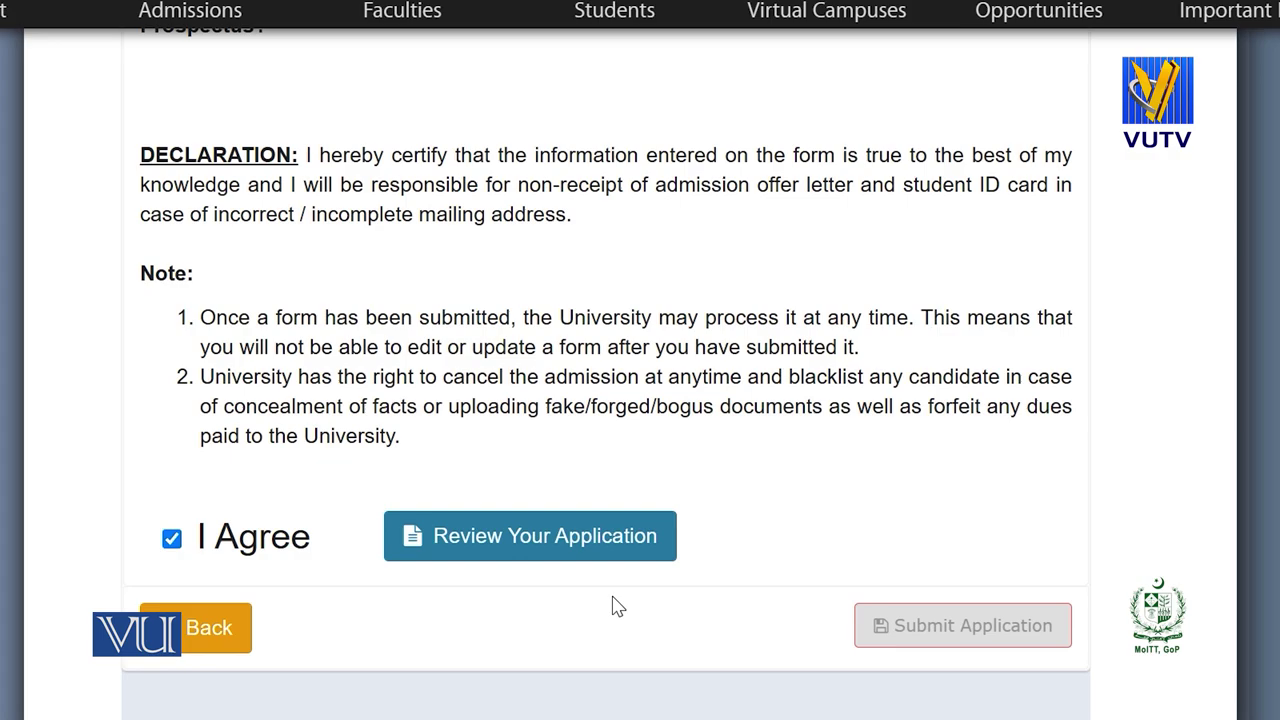
pyautogui.click(491, 549)
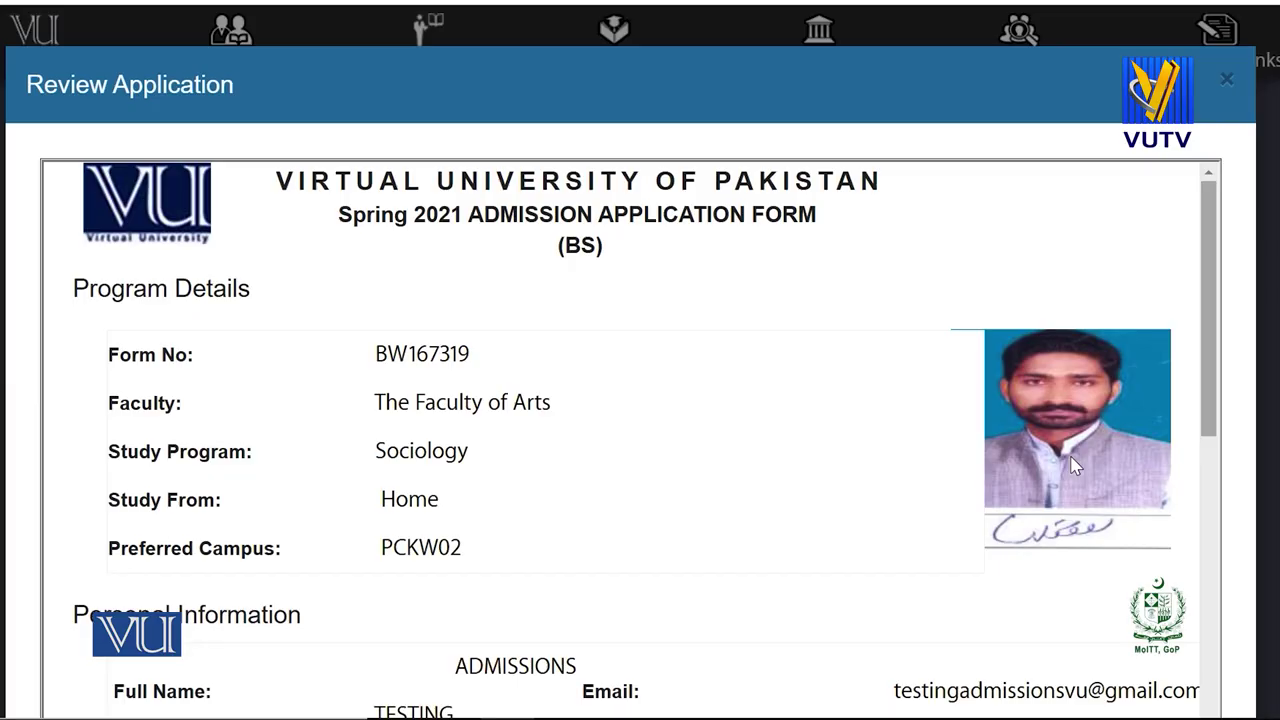
# Confirm 'I have reviewed my application' and submit the admission application.
pyautogui.scroll(-15, 1075, 460)
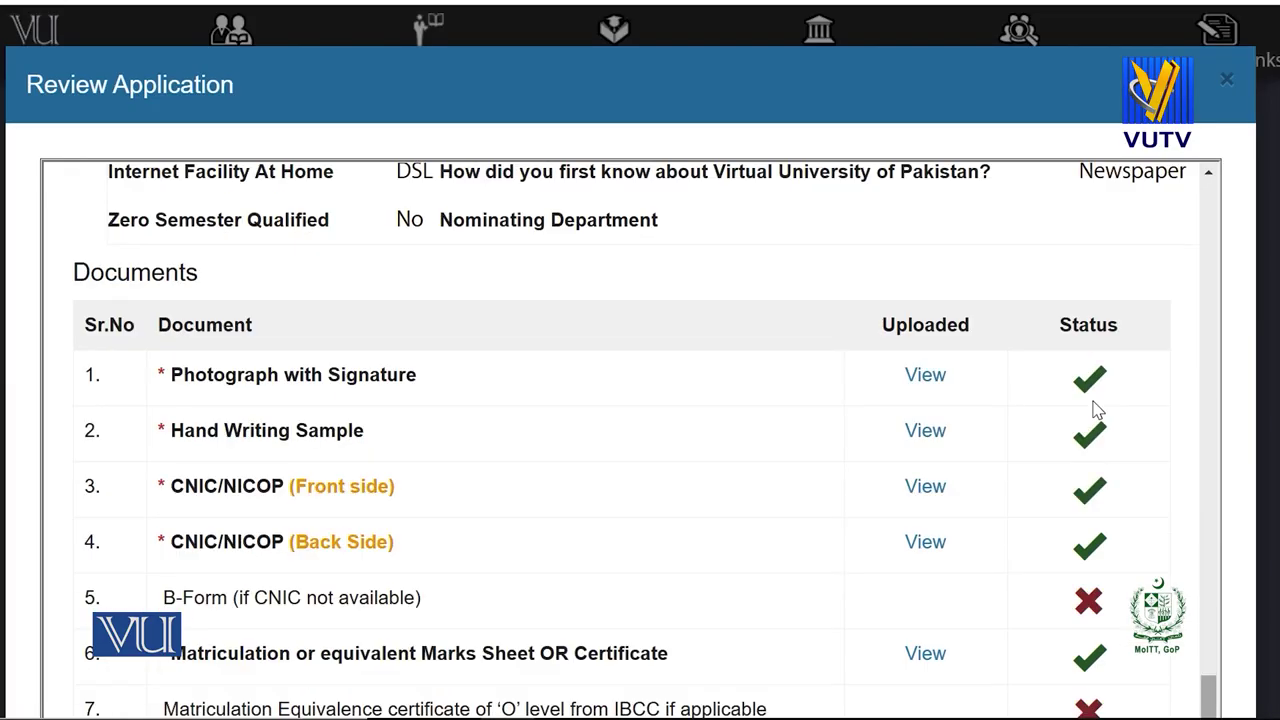
pyautogui.scroll(-5, 1097, 408)
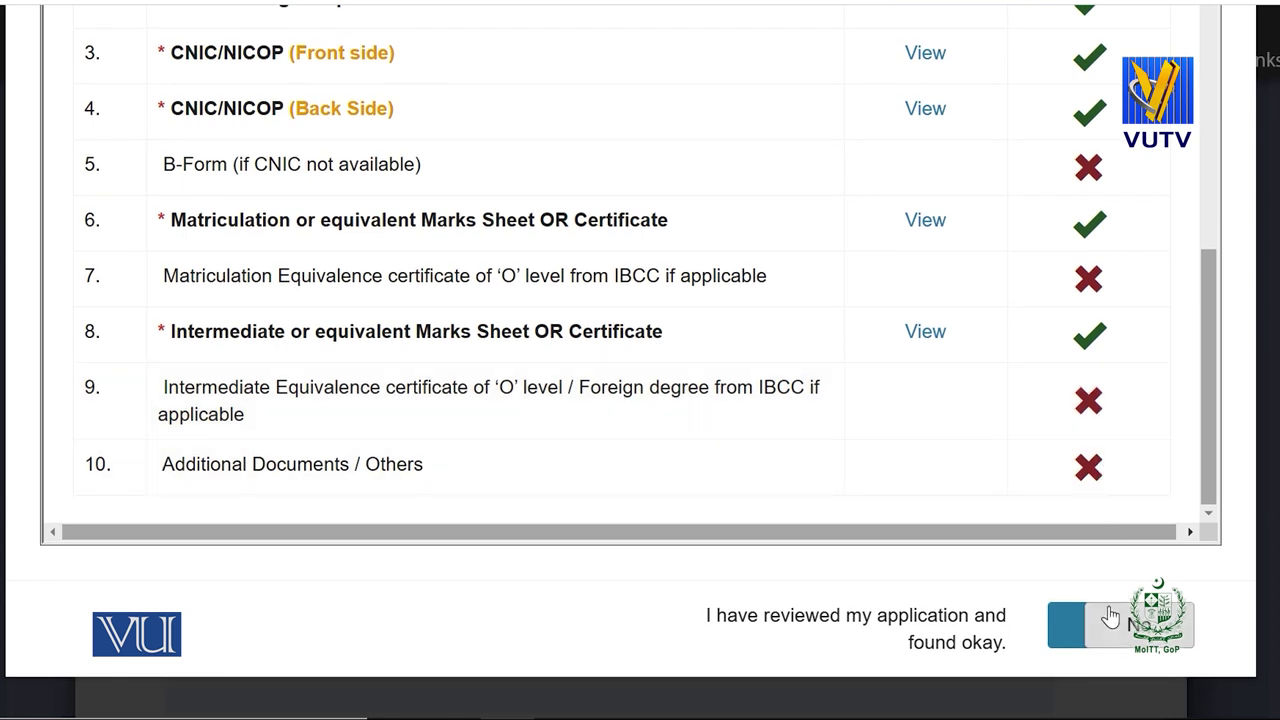
pyautogui.click(1082, 638)
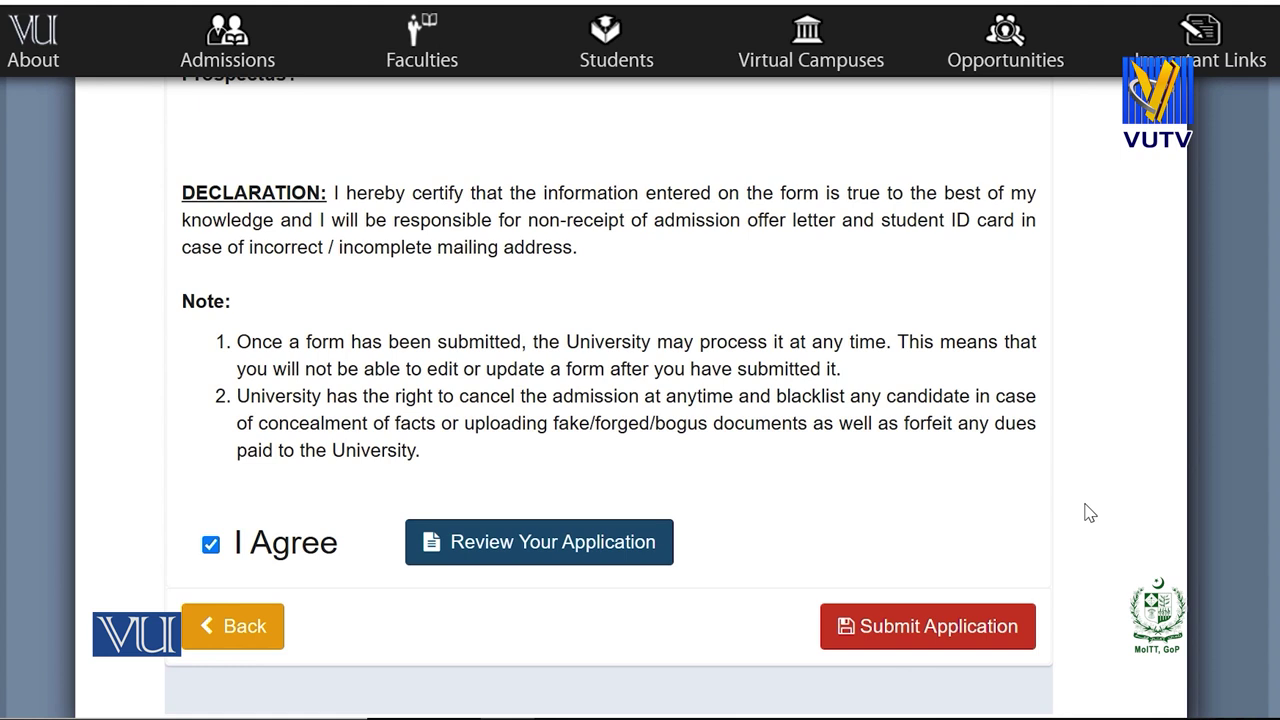
pyautogui.click(950, 630)
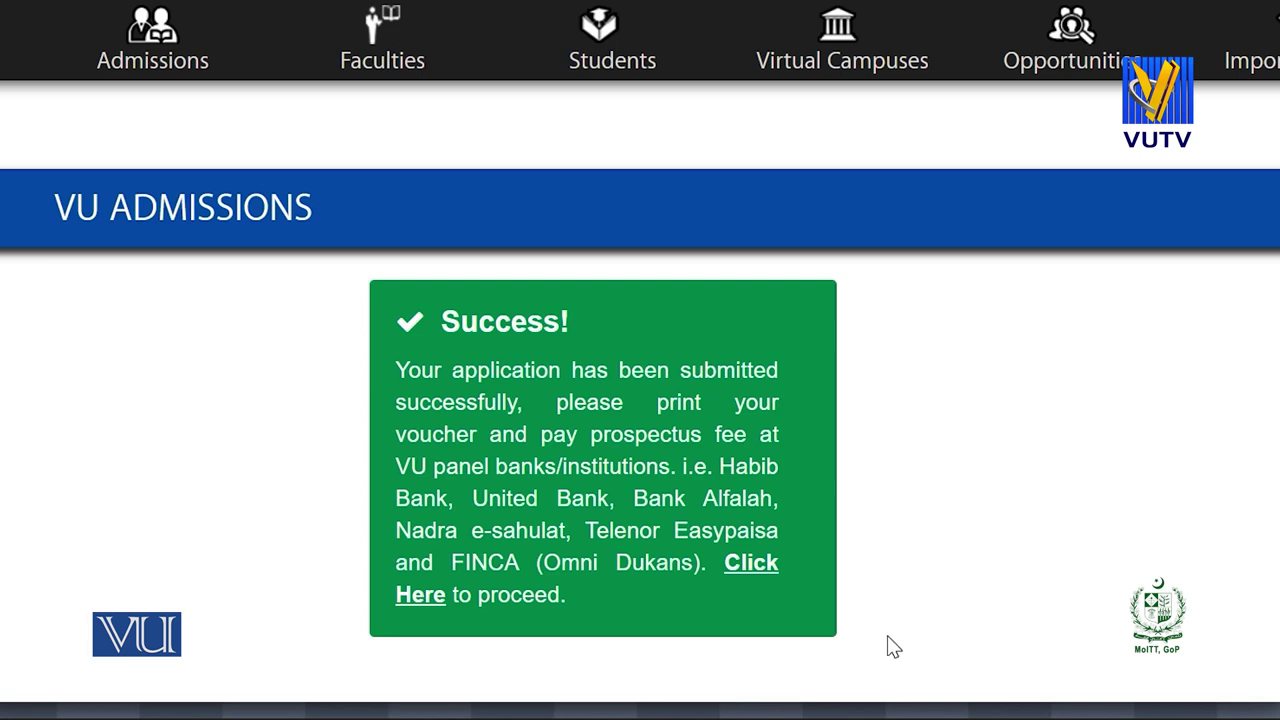
# Open the My Application(s) list showing the BS-Sociology application as Submitted.
pyautogui.click(765, 568)
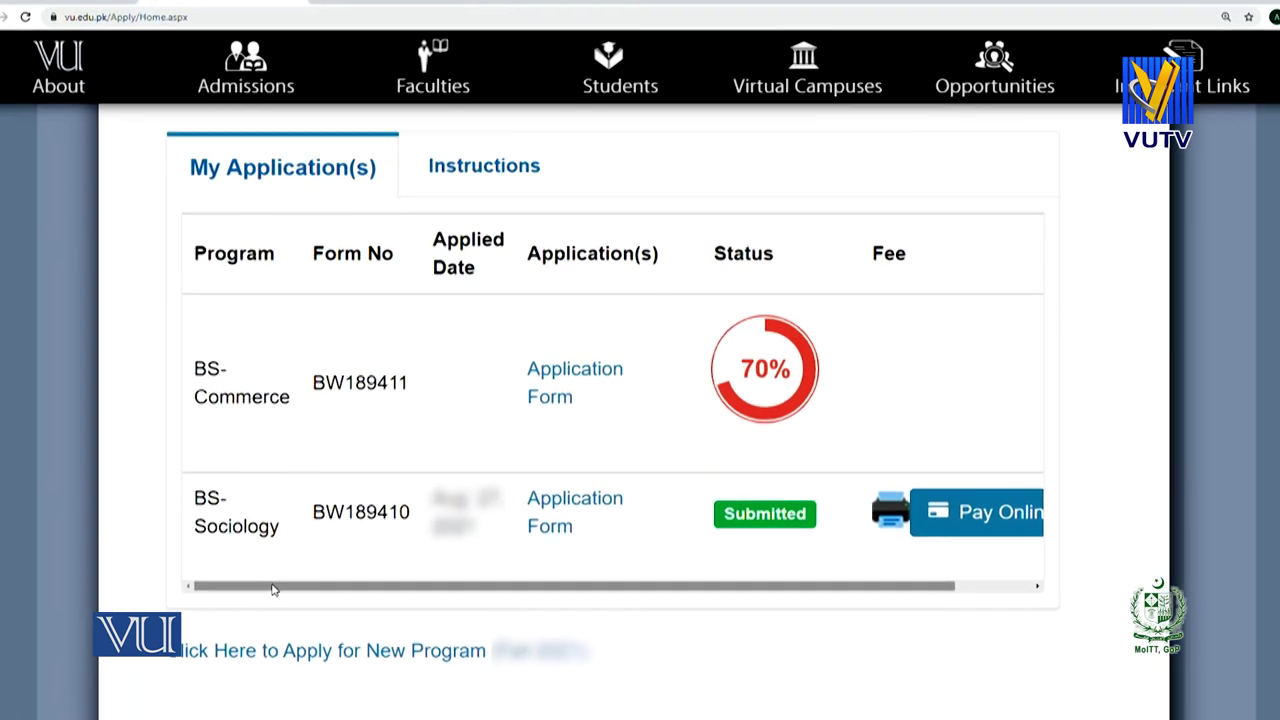
pyautogui.moveTo(237, 611); pyautogui.dragTo(422, 647)
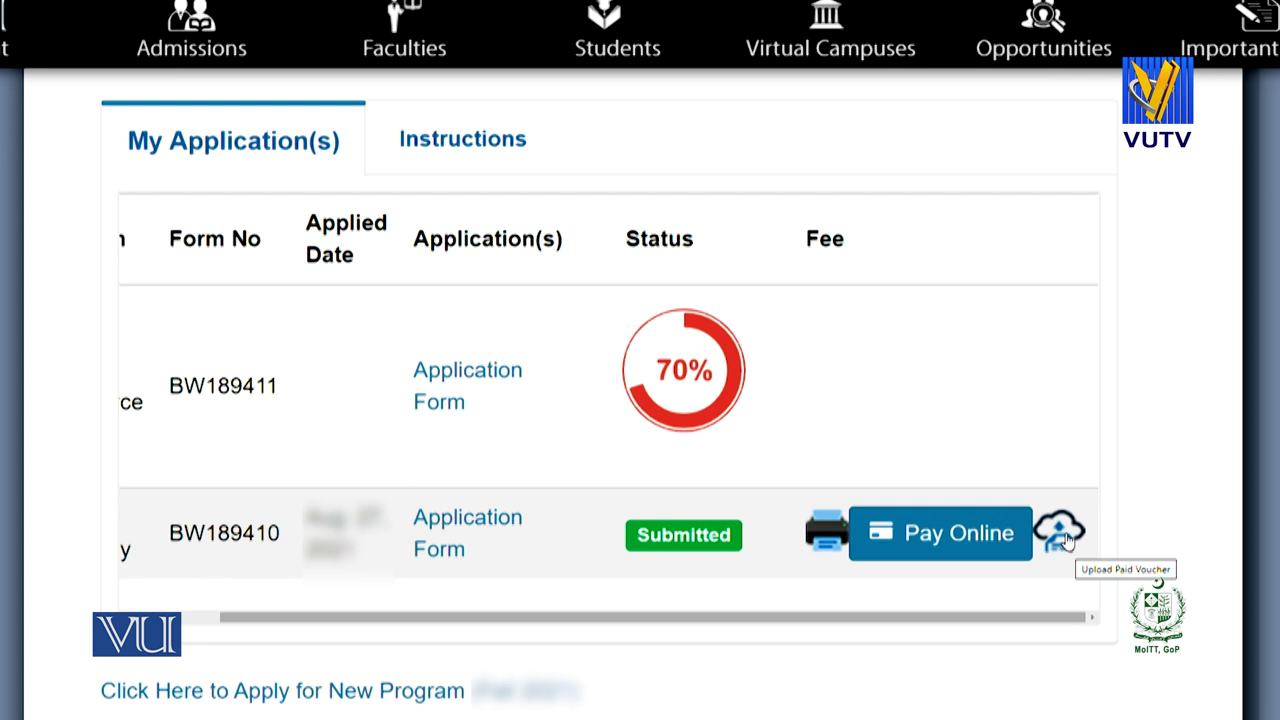
pyautogui.click(1066, 540)
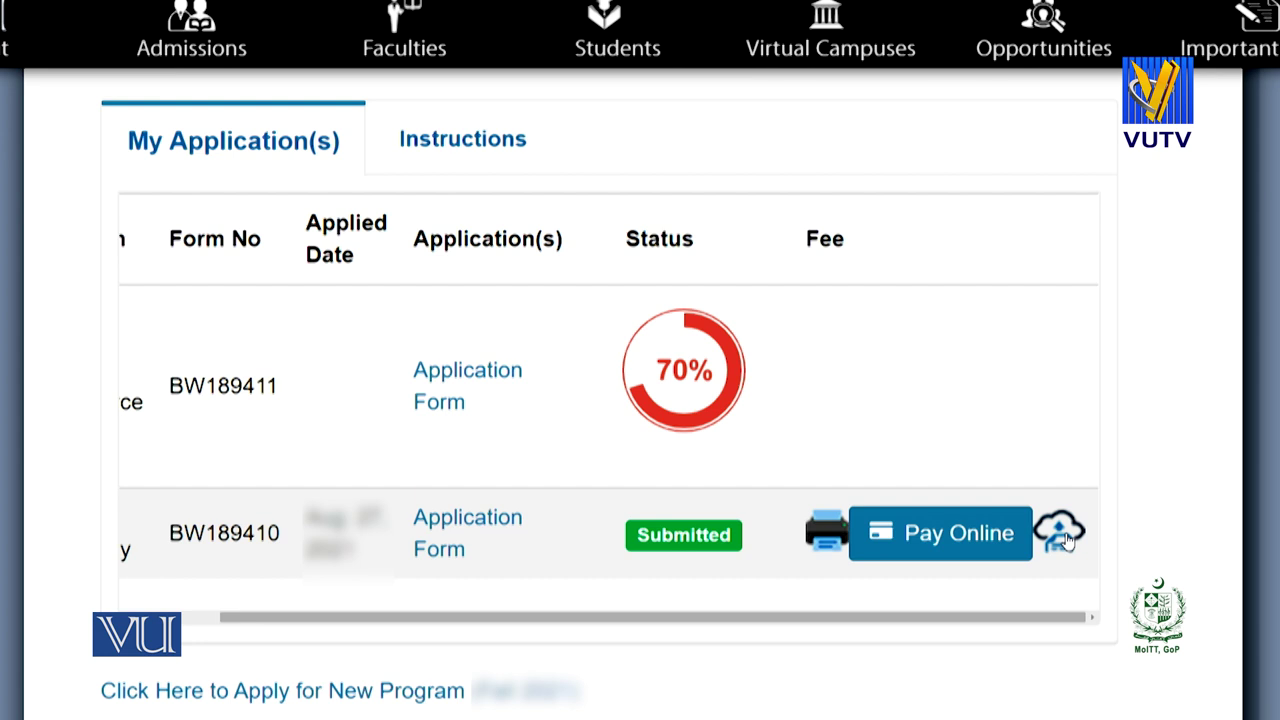
# Choose HBL in the Upload Paid Voucher form and print the fee voucher.
pyautogui.click(1064, 536)
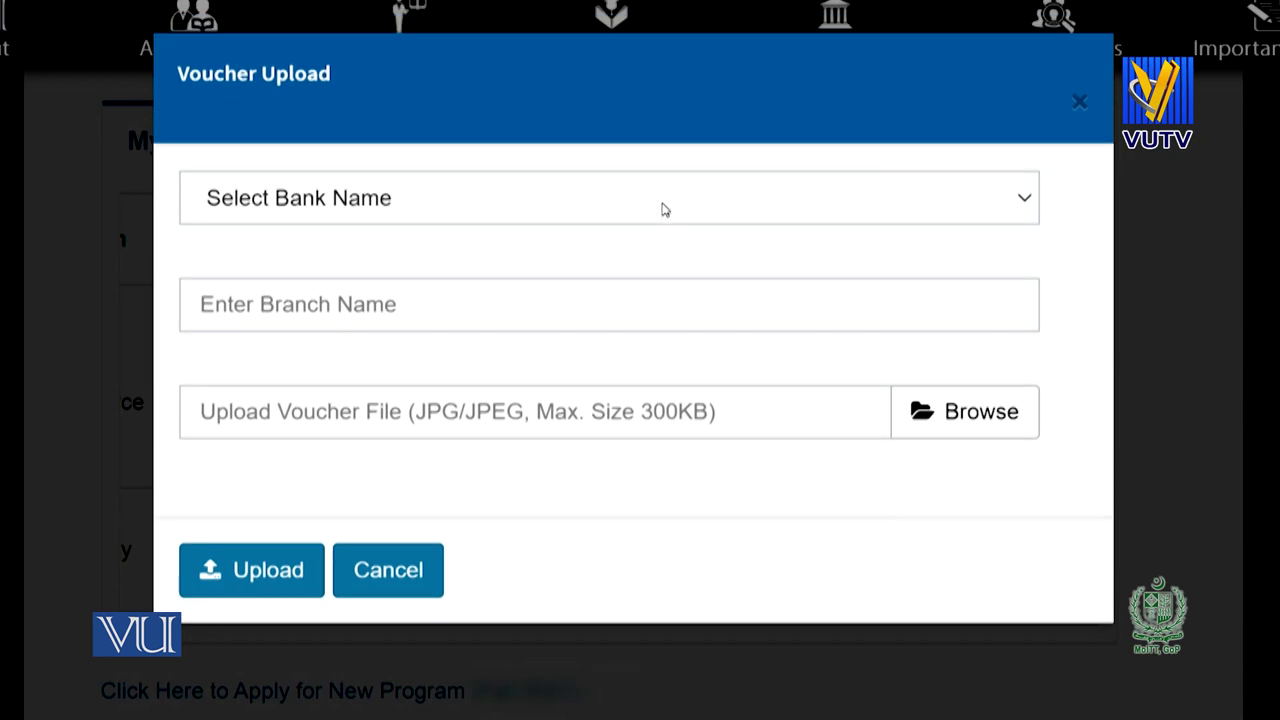
pyautogui.click(662, 209)
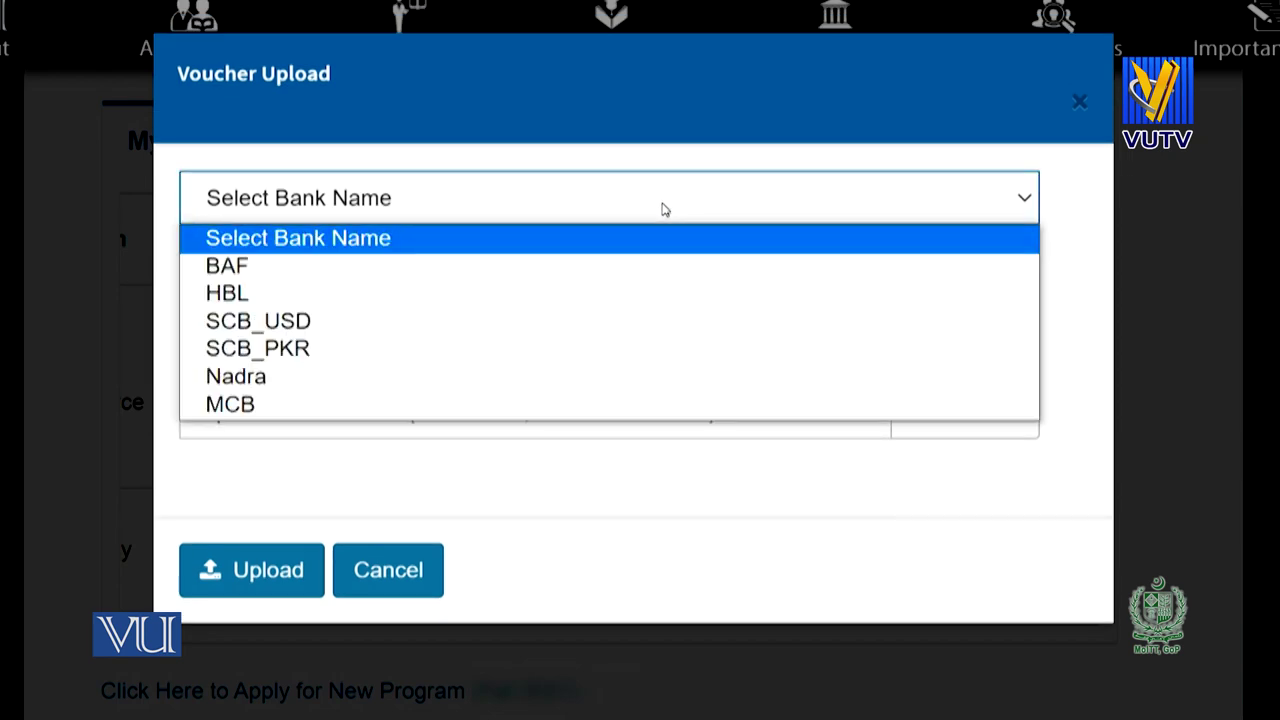
pyautogui.click(660, 298)
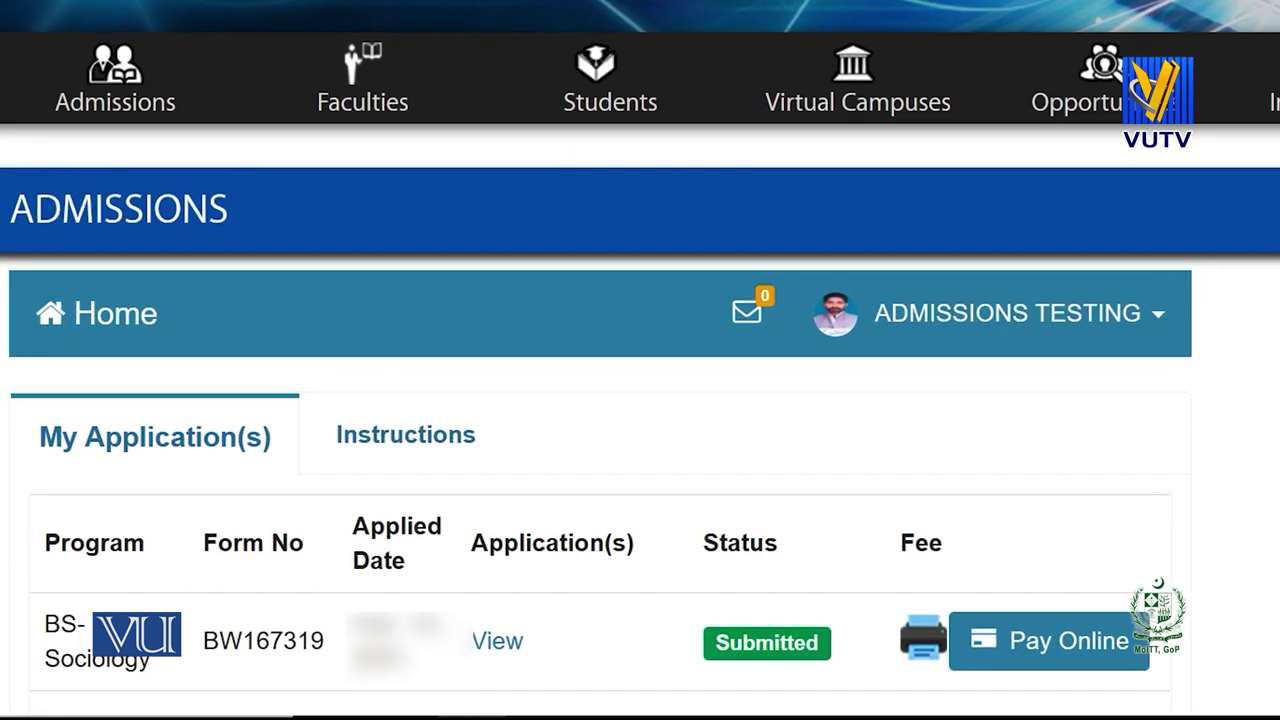
pyautogui.click(923, 643)
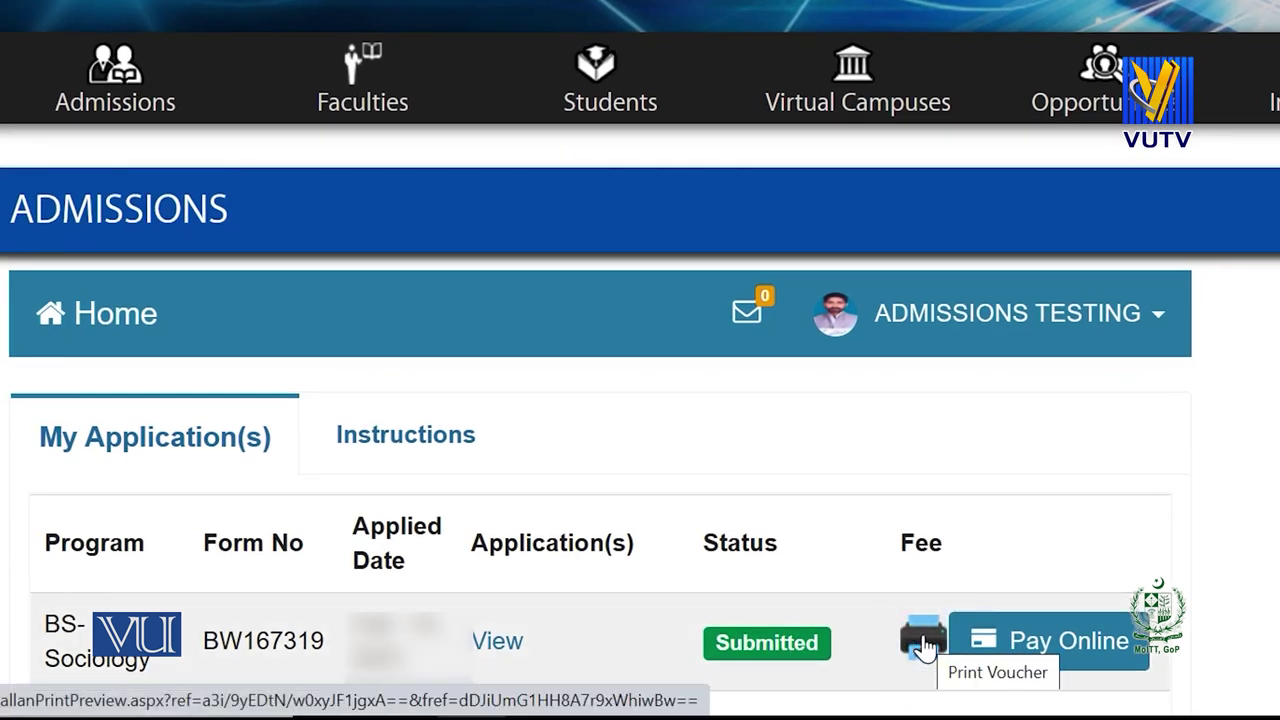